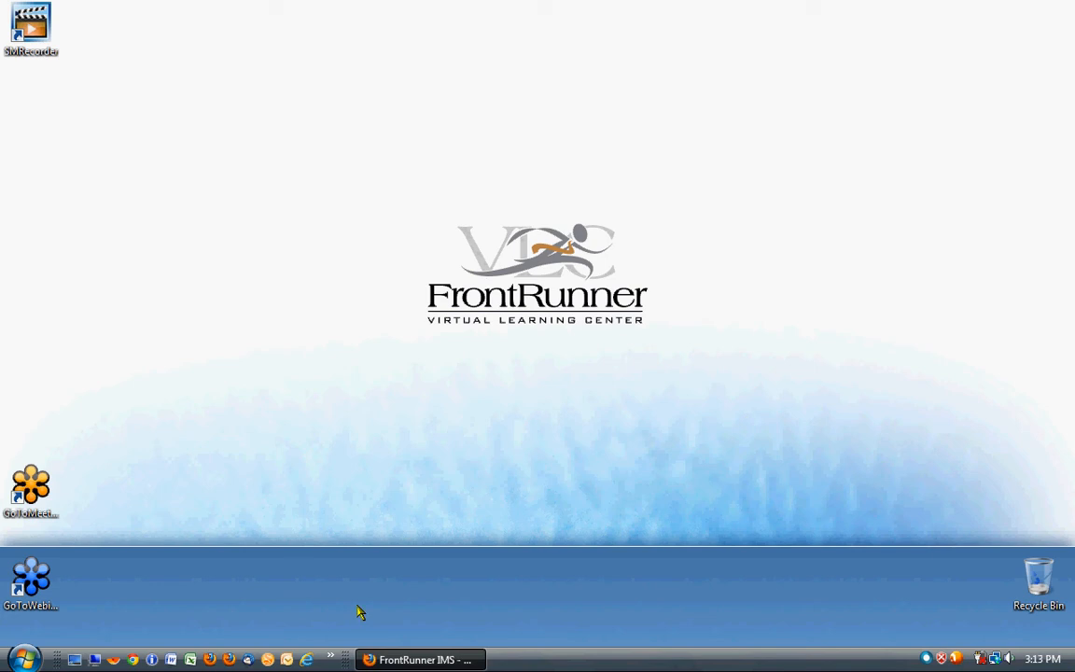
- Switch to FrontRunner IMS in Firefox and add a new Web Only record
left_click(419, 659)
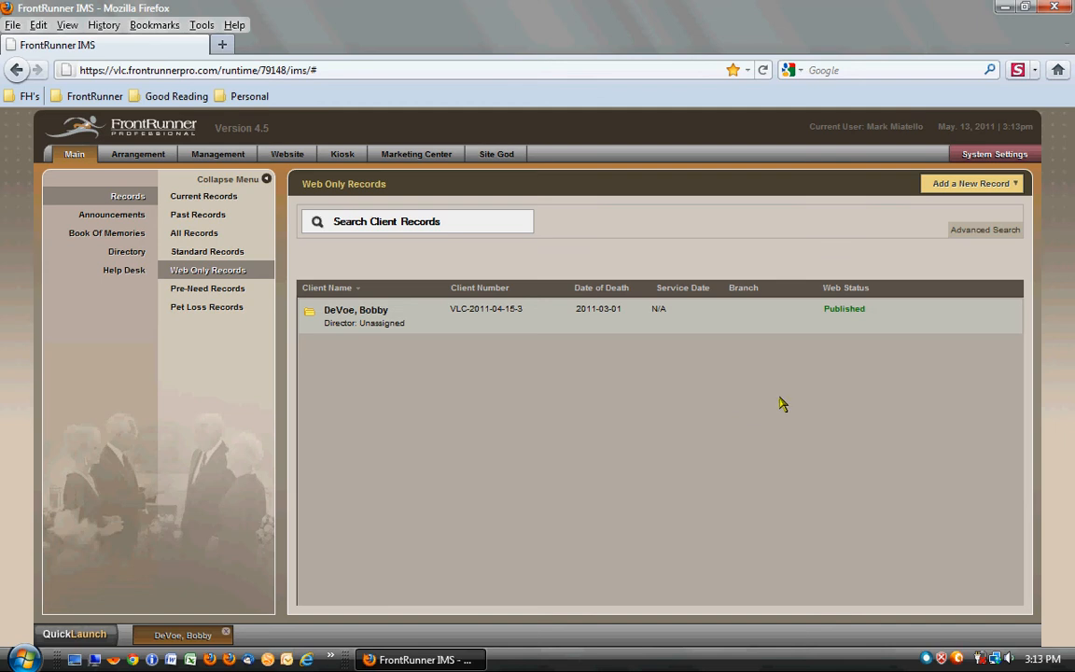
left_click(972, 184)
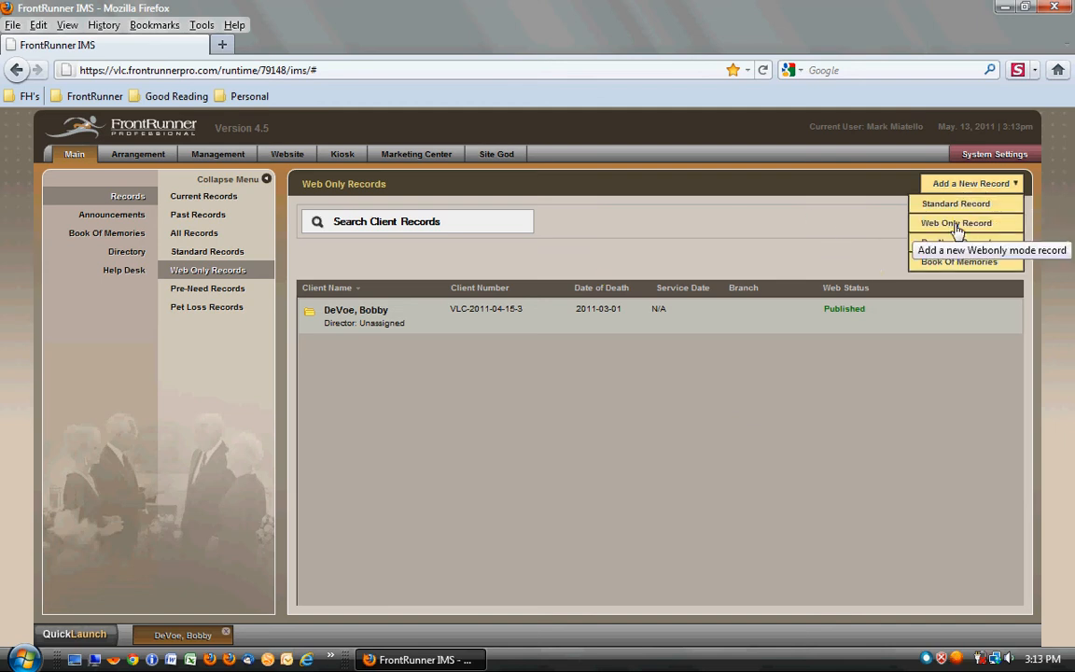
left_click(957, 223)
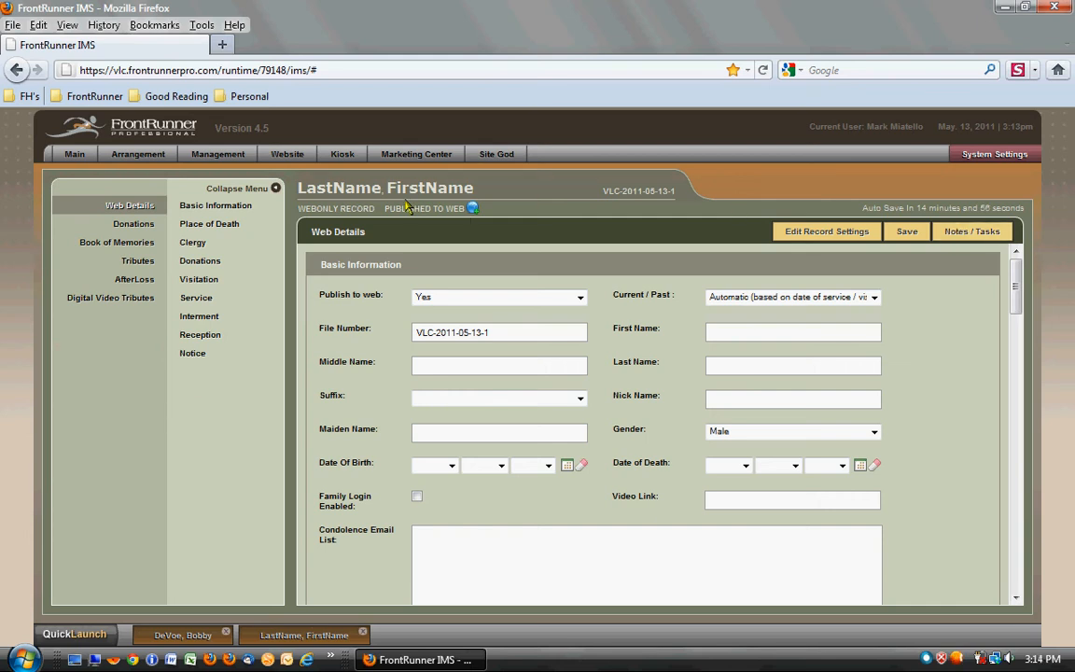
- Save the new record's settings as they are and un-publish the record from the web
left_click(827, 233)
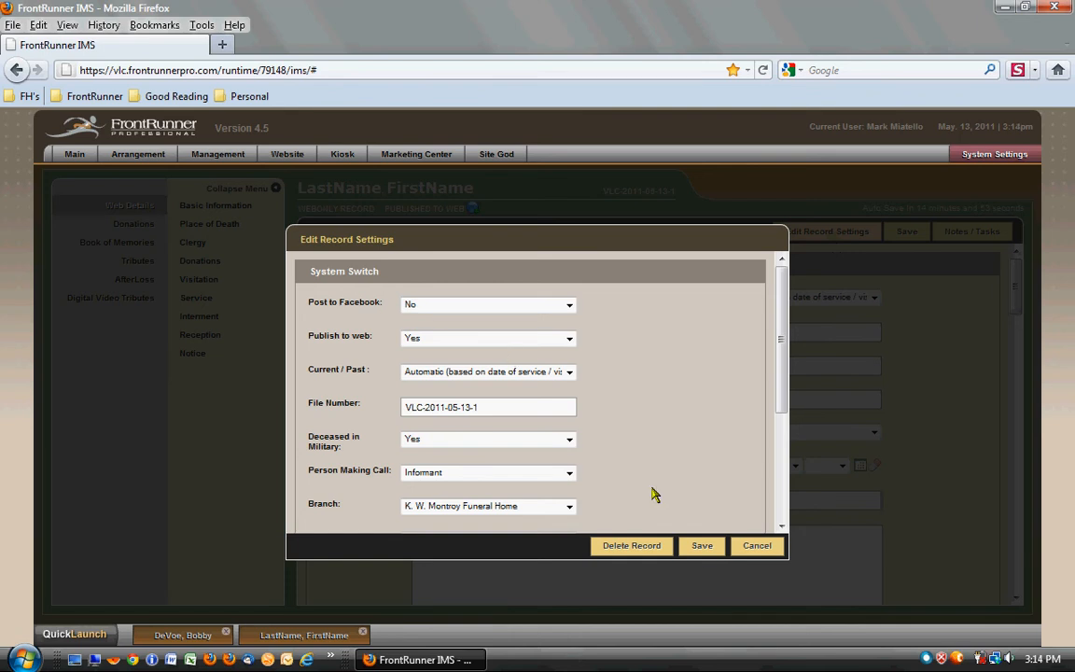
left_click(703, 549)
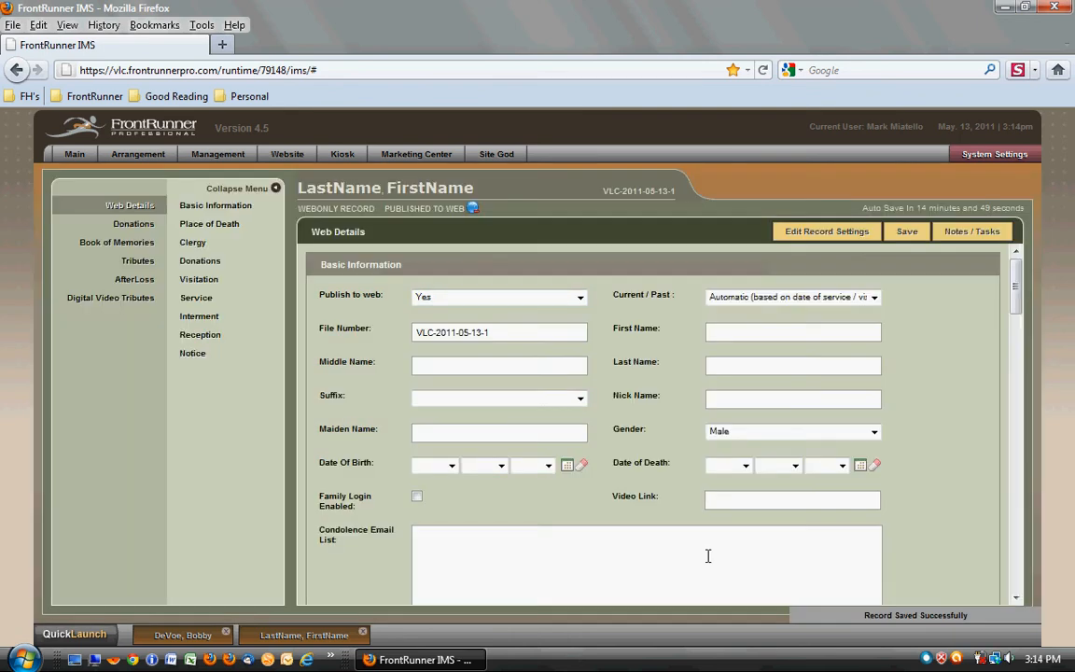
left_click(473, 210)
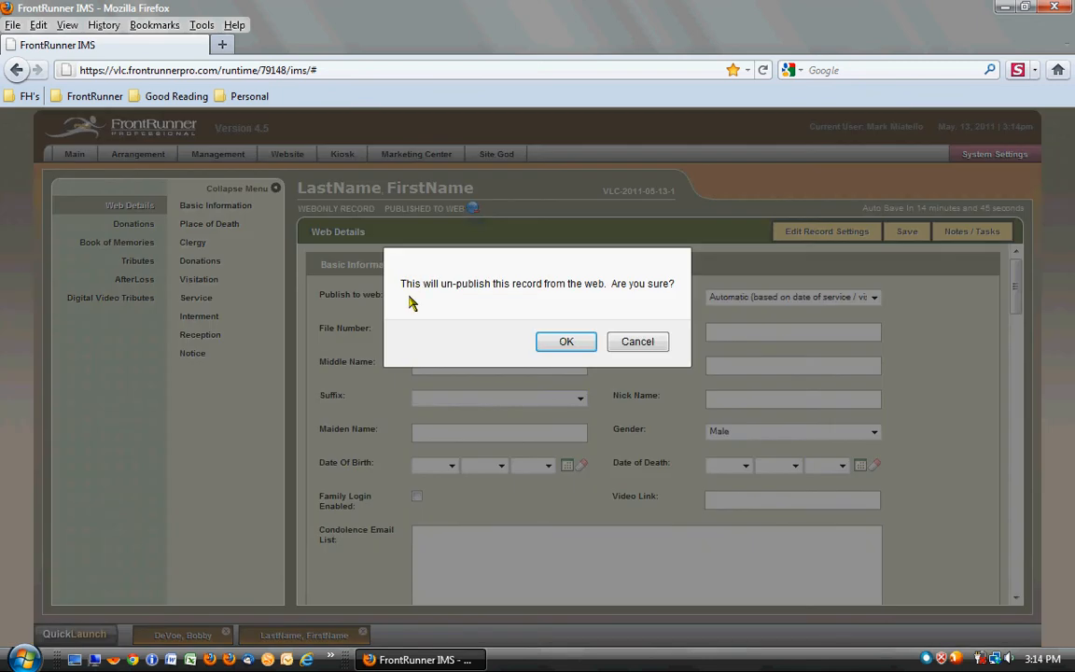
left_click(558, 343)
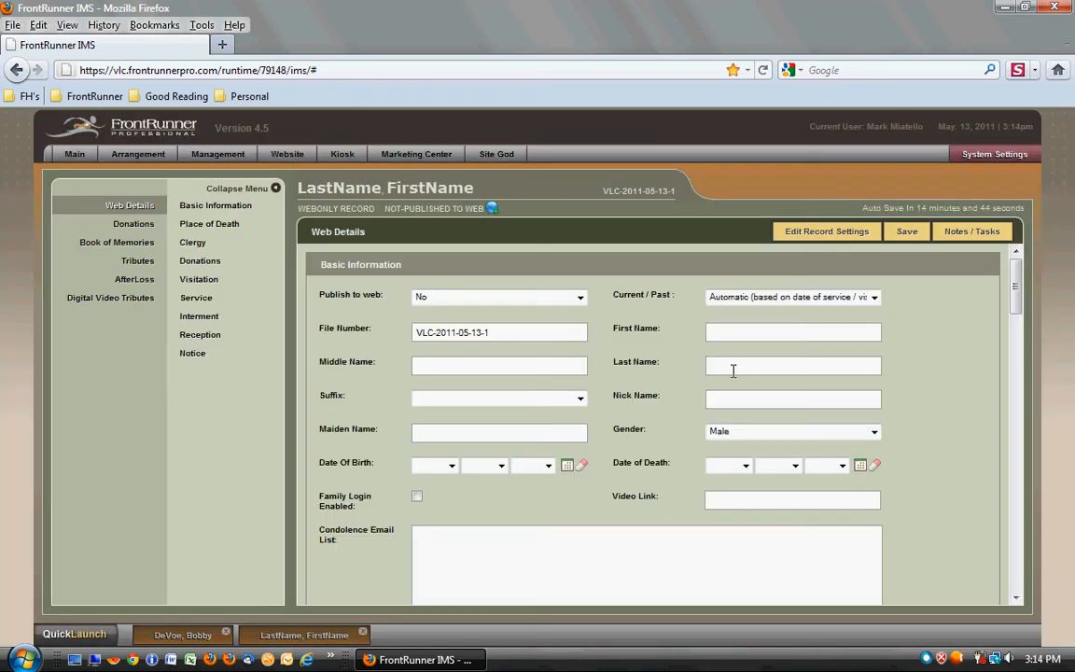
- Enter the deceased's first name and last name in the basic information
left_click(830, 341)
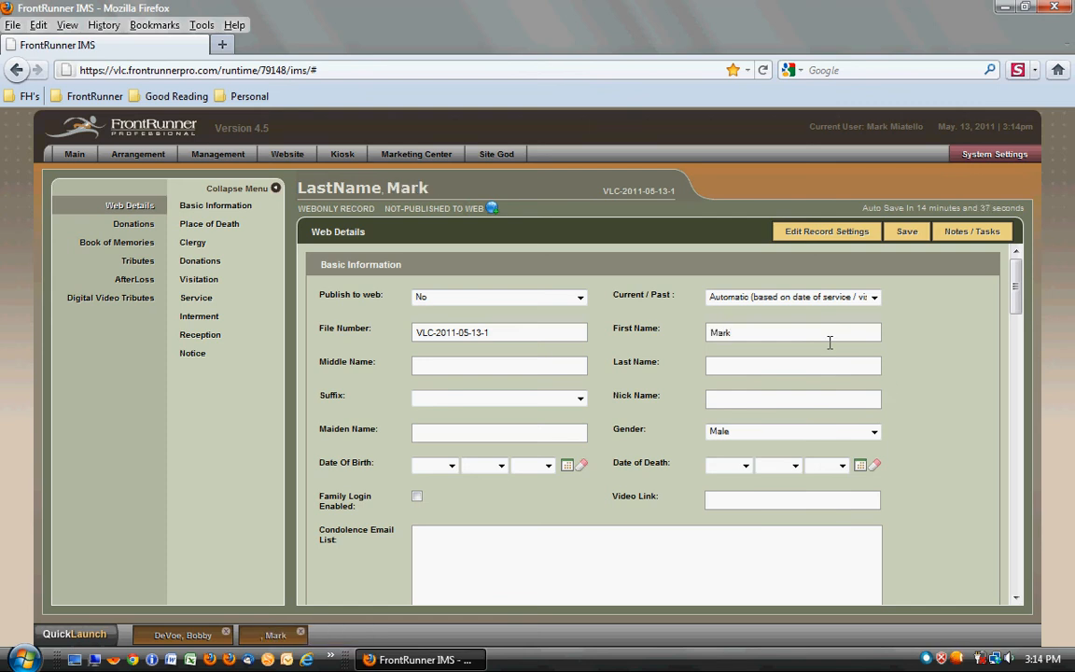
key("Tab")
key("Tab")
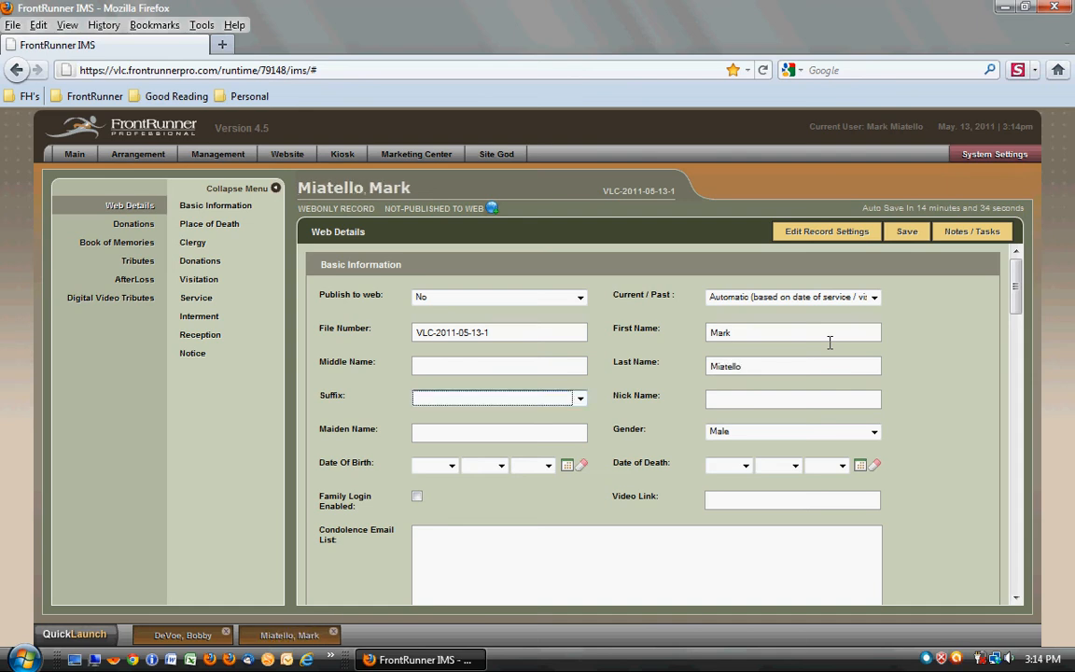
- Set the date of death to May 12, 2011 using the calendar
left_click(866, 468)
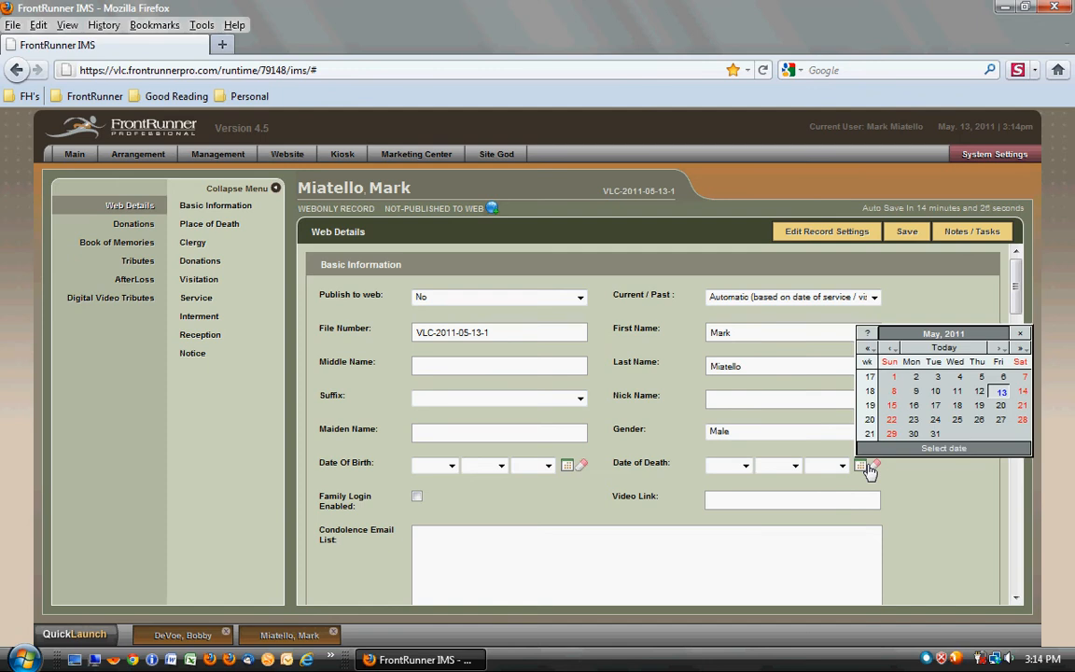
left_click(980, 392)
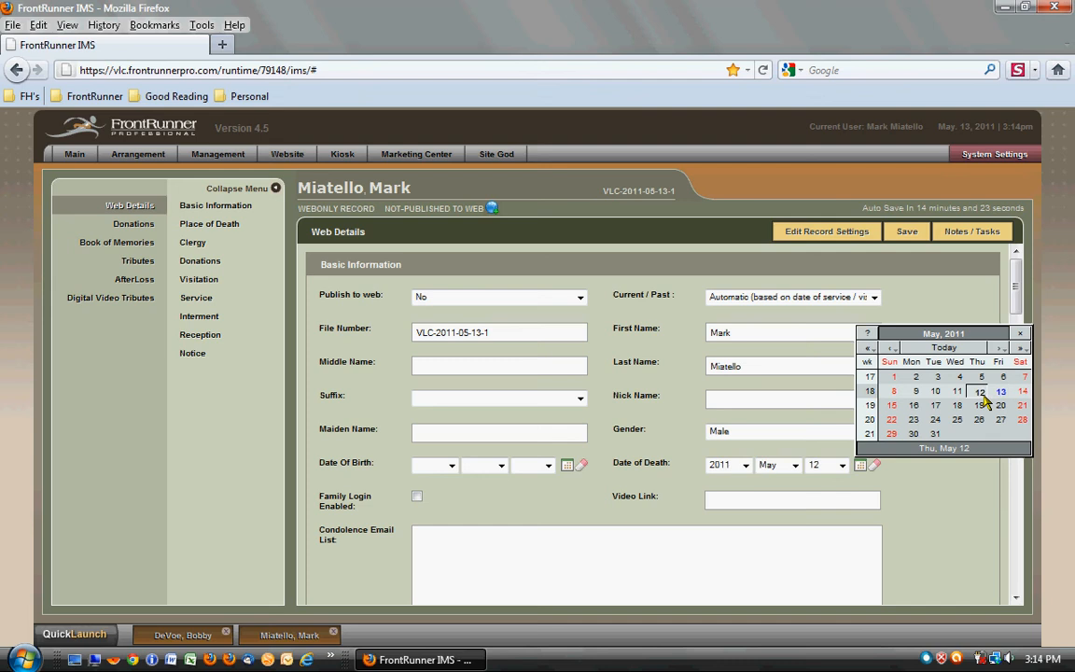
left_click(956, 492)
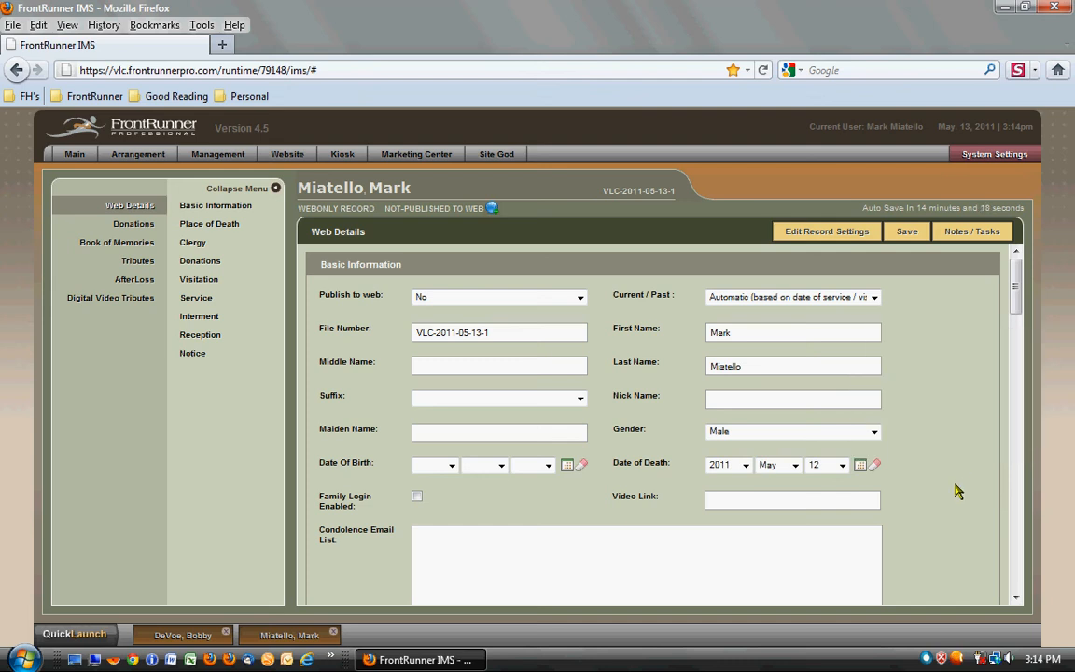
- Enter the deceased's middle initial and choose the year, month and day of the date of birth
left_click(537, 371)
type("I.")
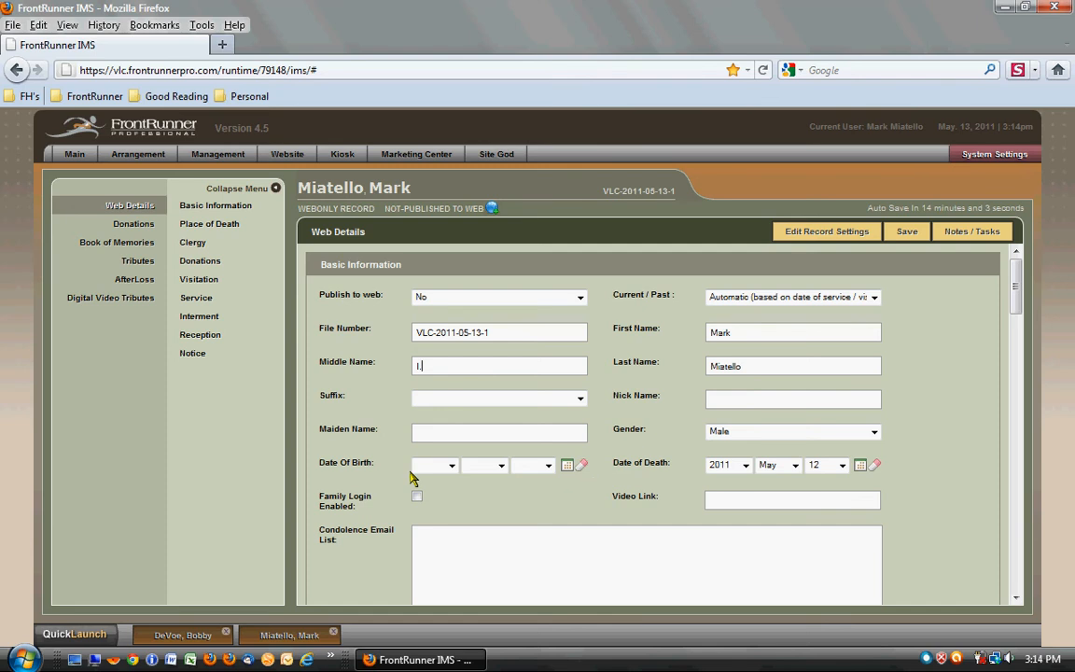
left_click(454, 469)
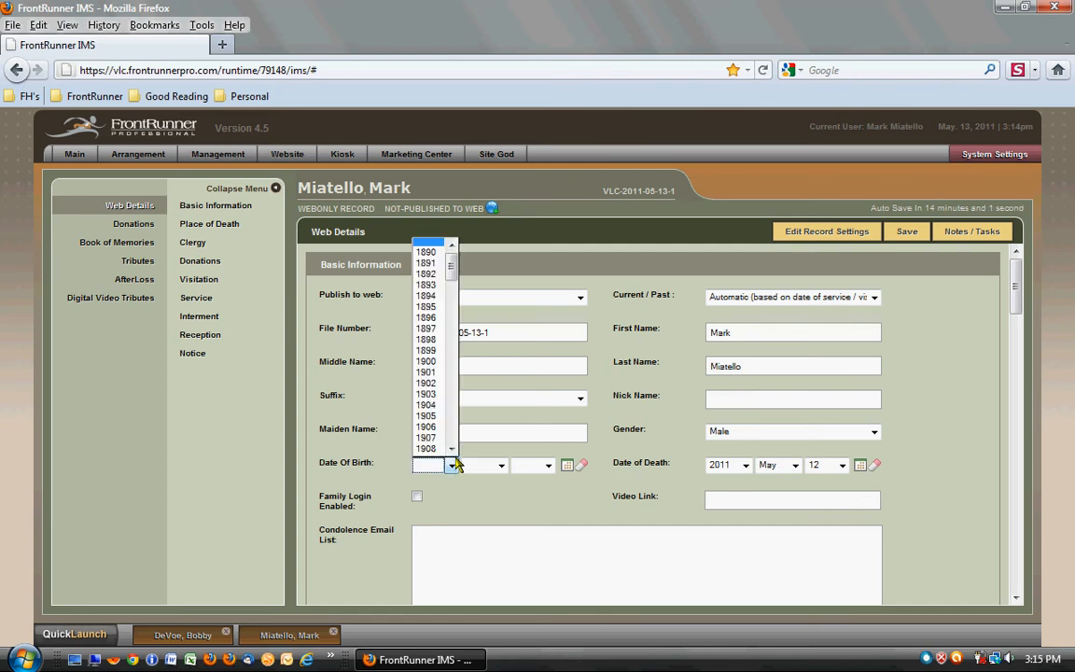
scroll(452, 449, "down", 6)
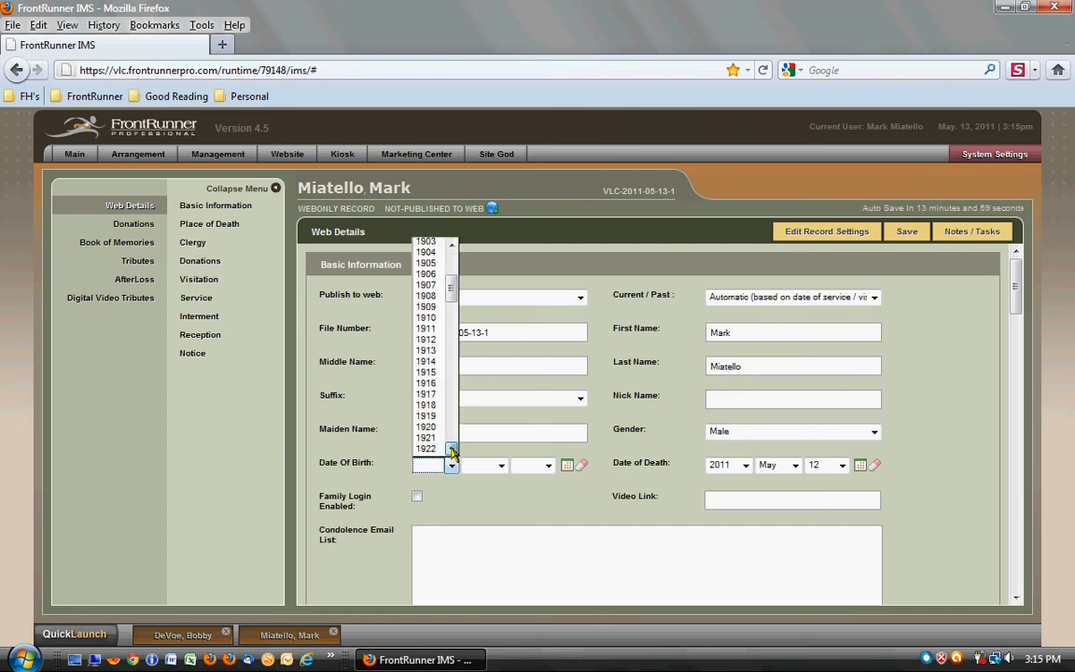
scroll(452, 449, "down", 6)
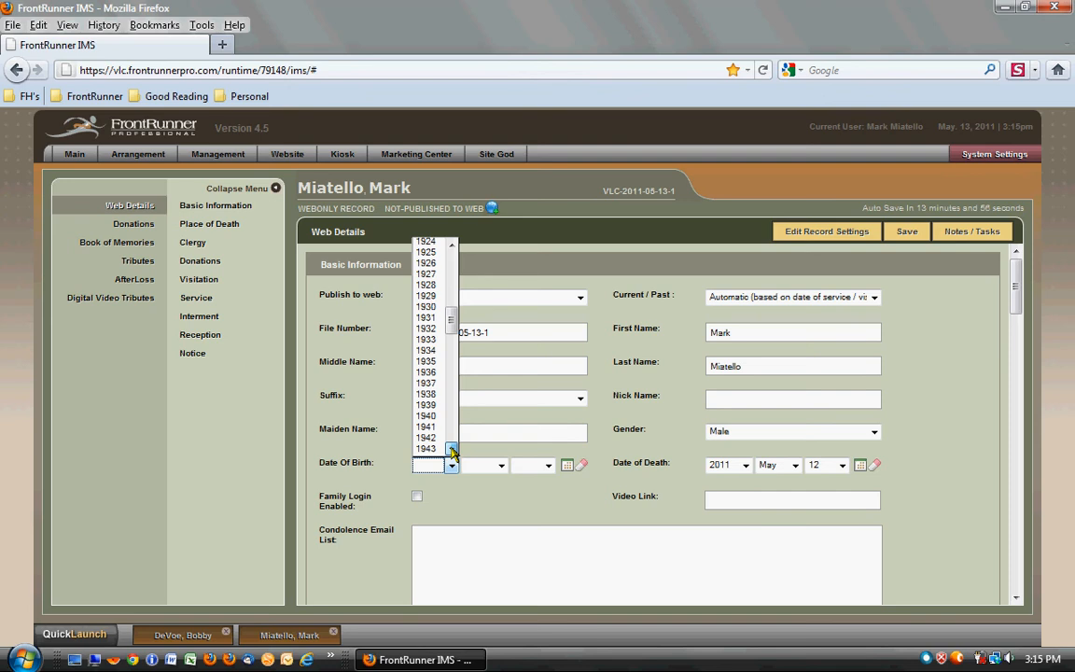
scroll(452, 449, "down", 5)
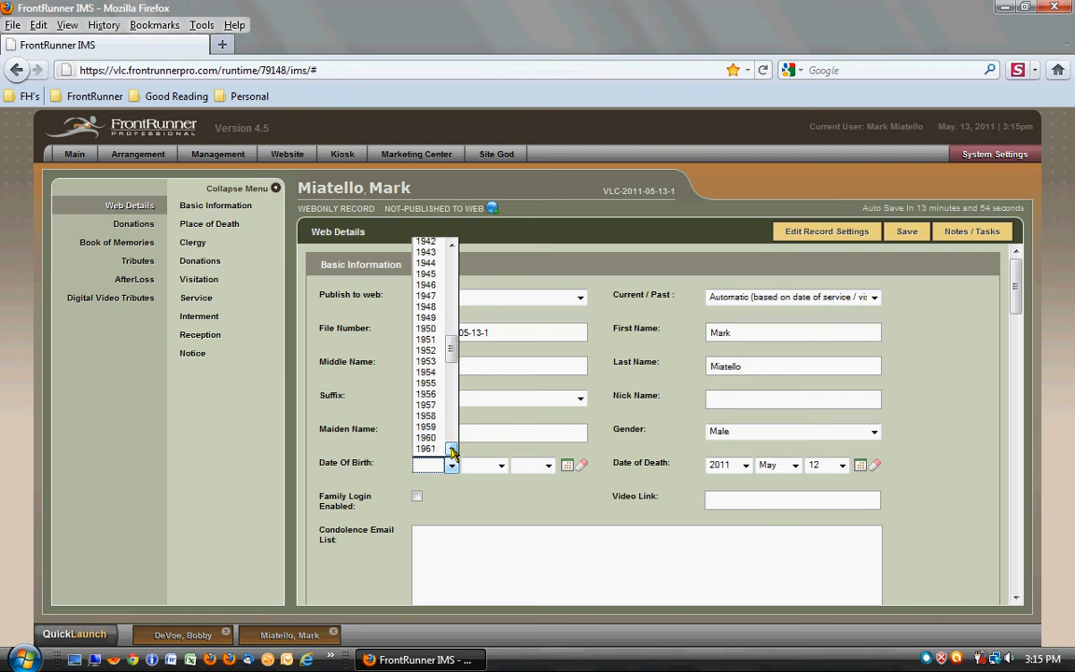
left_click(422, 437)
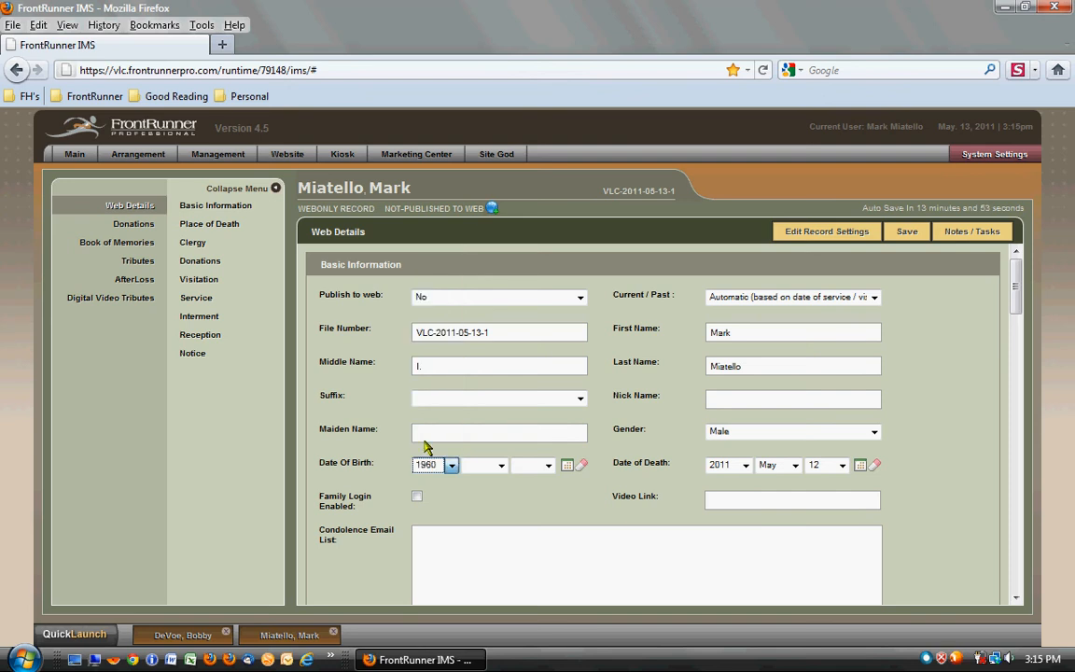
left_click(501, 465)
left_click(483, 533)
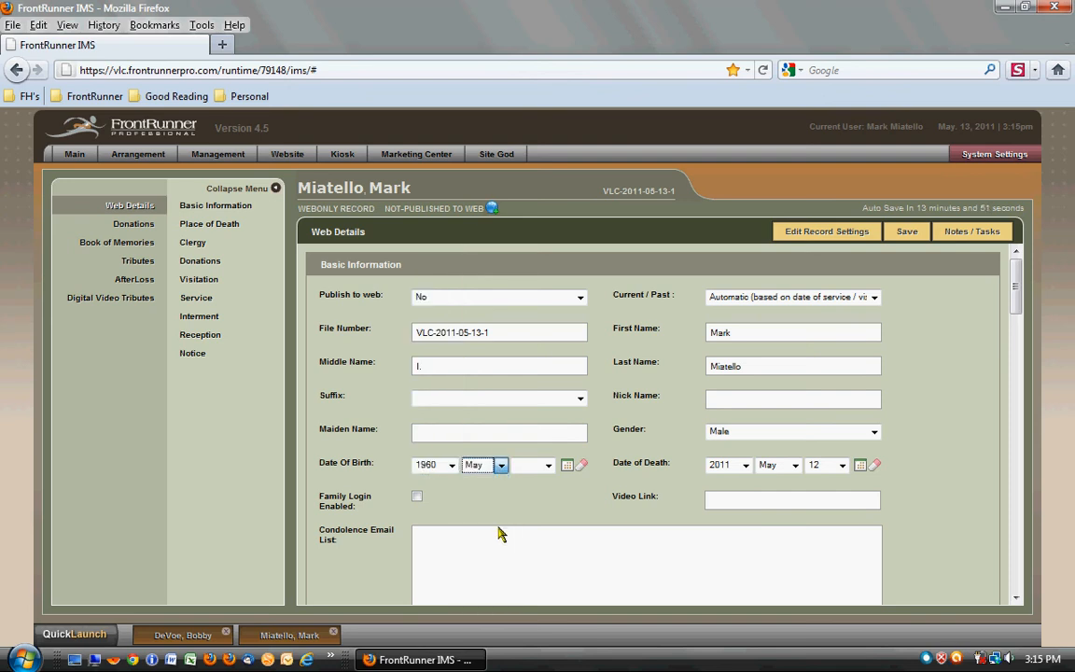
left_click(548, 464)
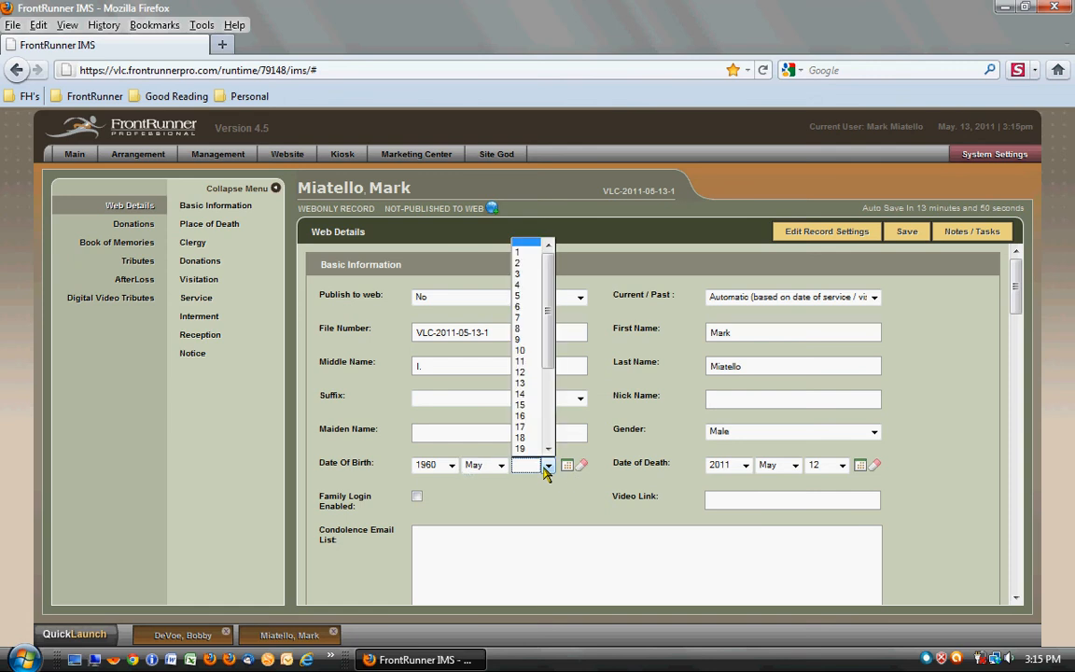
left_click(529, 373)
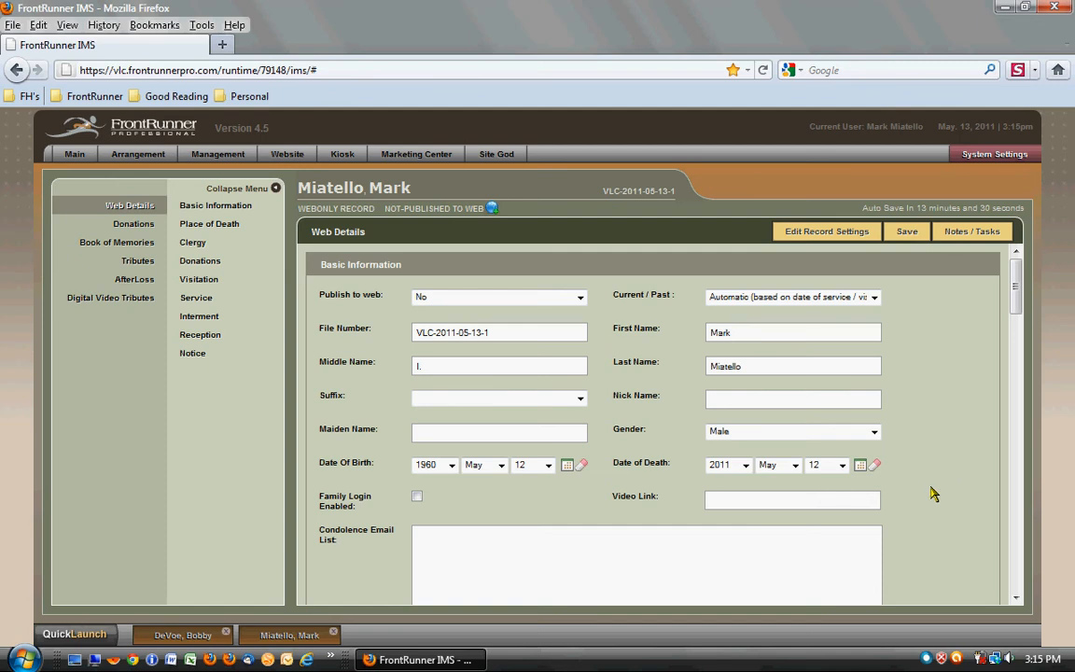
- Enable the family login and enter the family username and family password
scroll(936, 493, "down", 1)
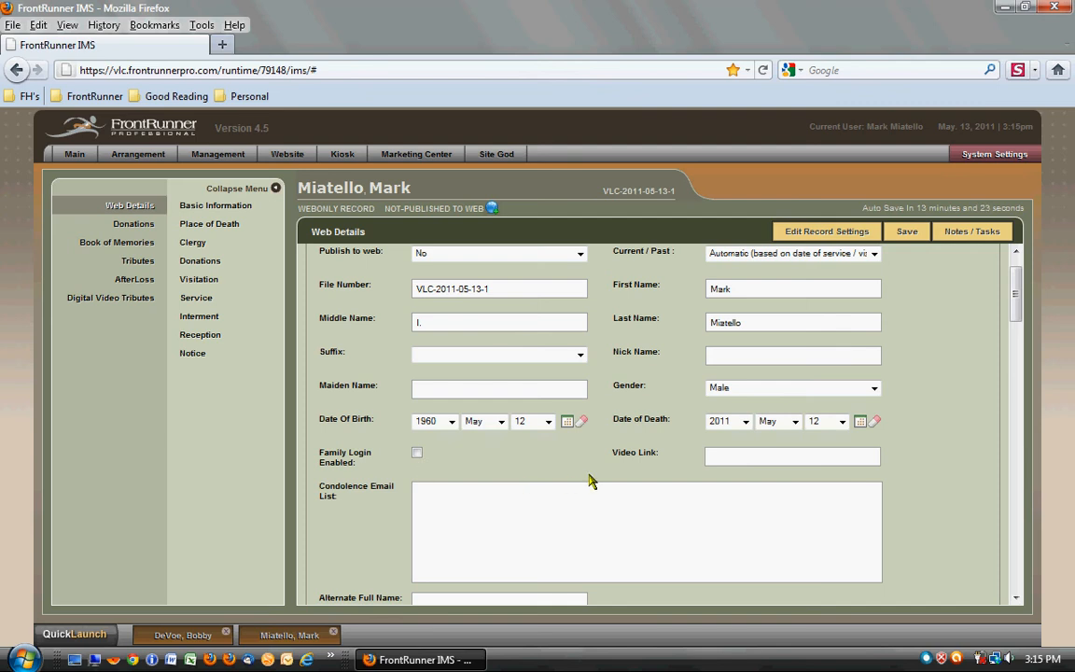
left_click(418, 454)
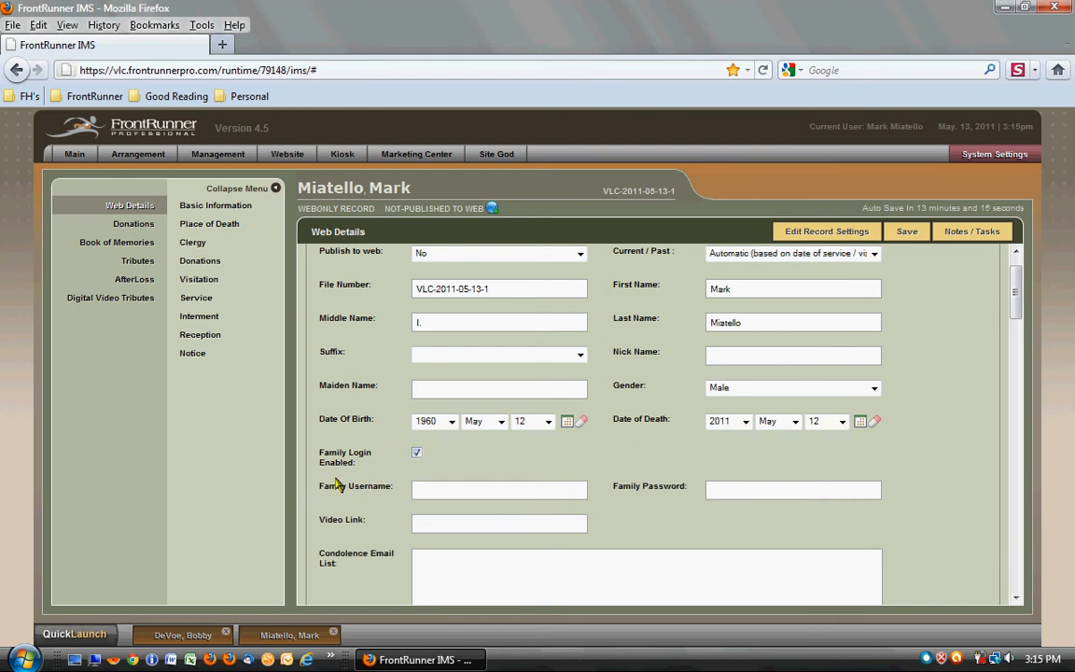
left_click(553, 494)
key("Tab")
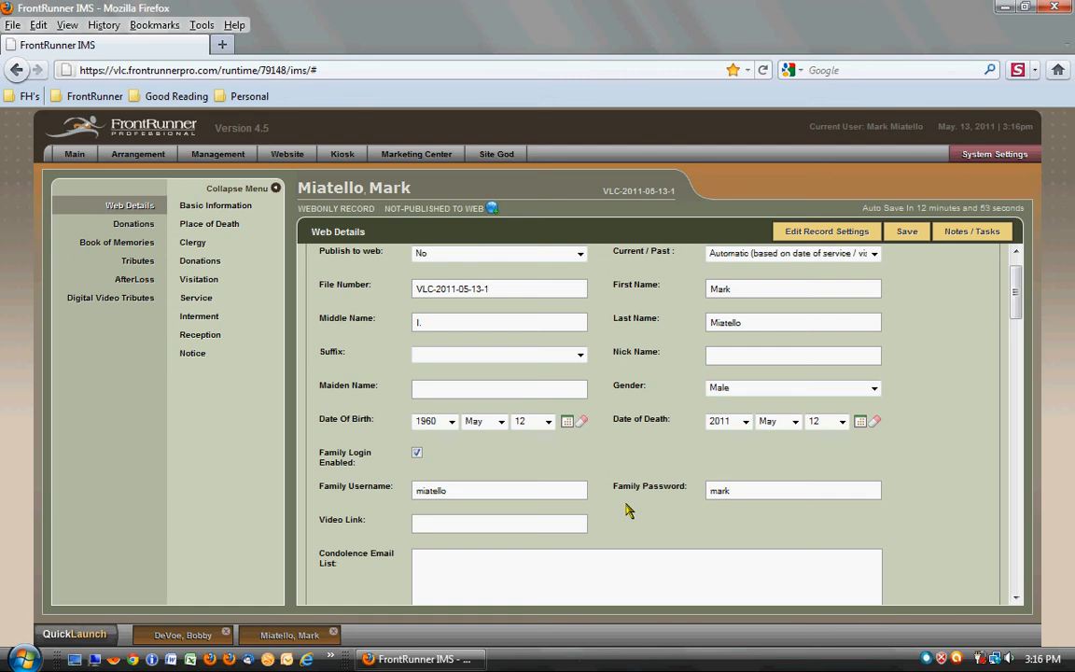
- Enter the support e-mail address in the Condolence Email List
scroll(627, 510, "down", 1)
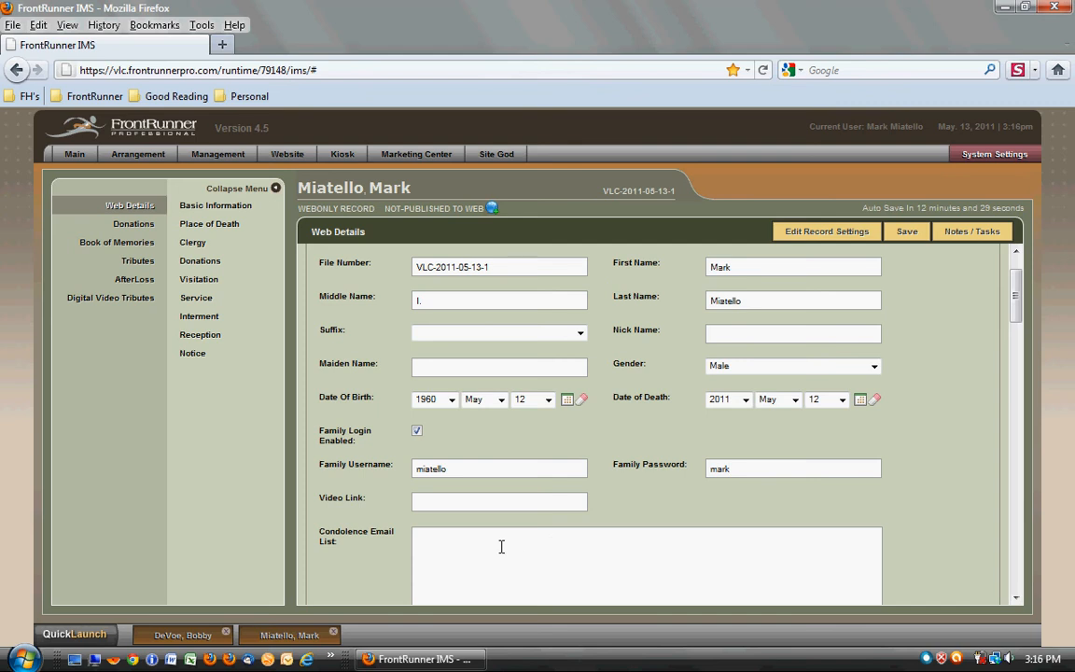
scroll(401, 546, "down", 2)
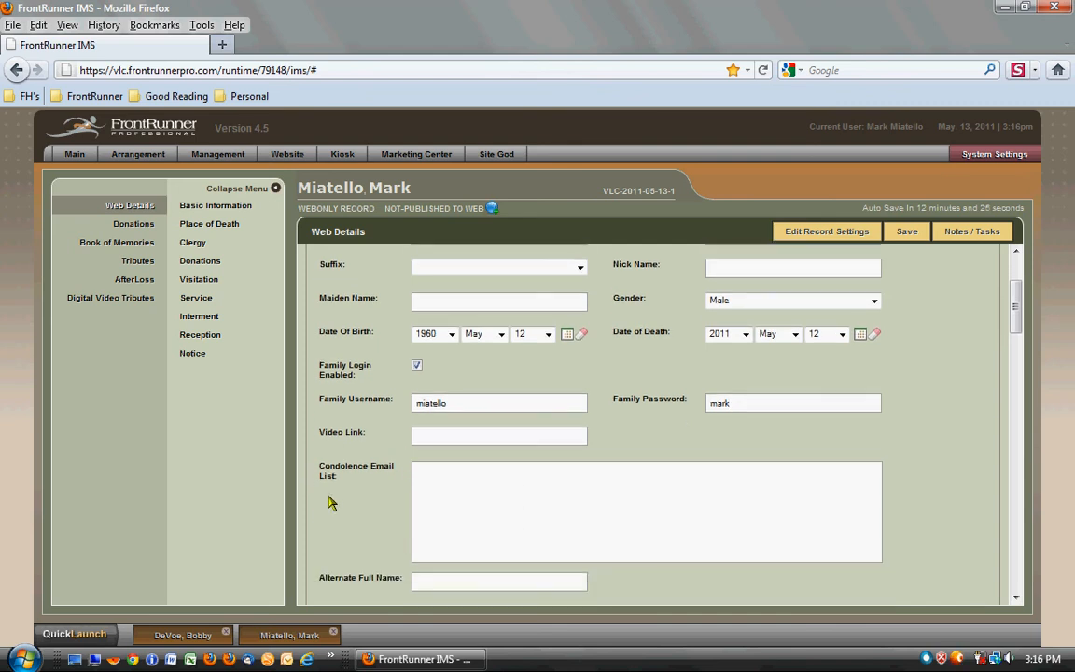
left_click(507, 484)
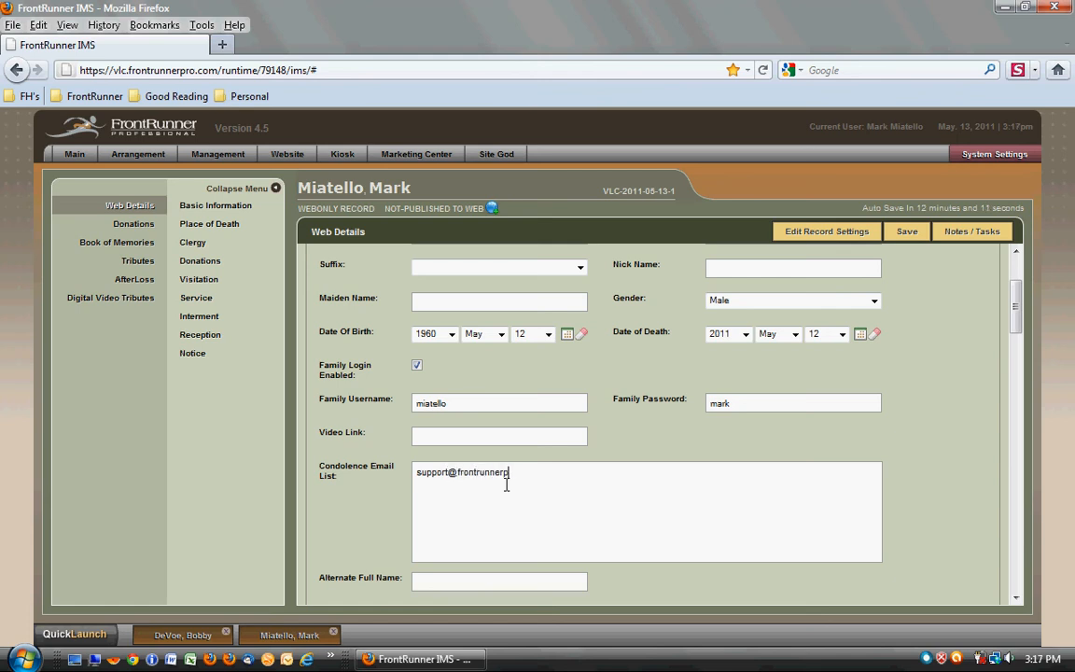
- Start adding a new location for the Place Of Death, as the existing choices do not include it
scroll(918, 499, "down", 1)
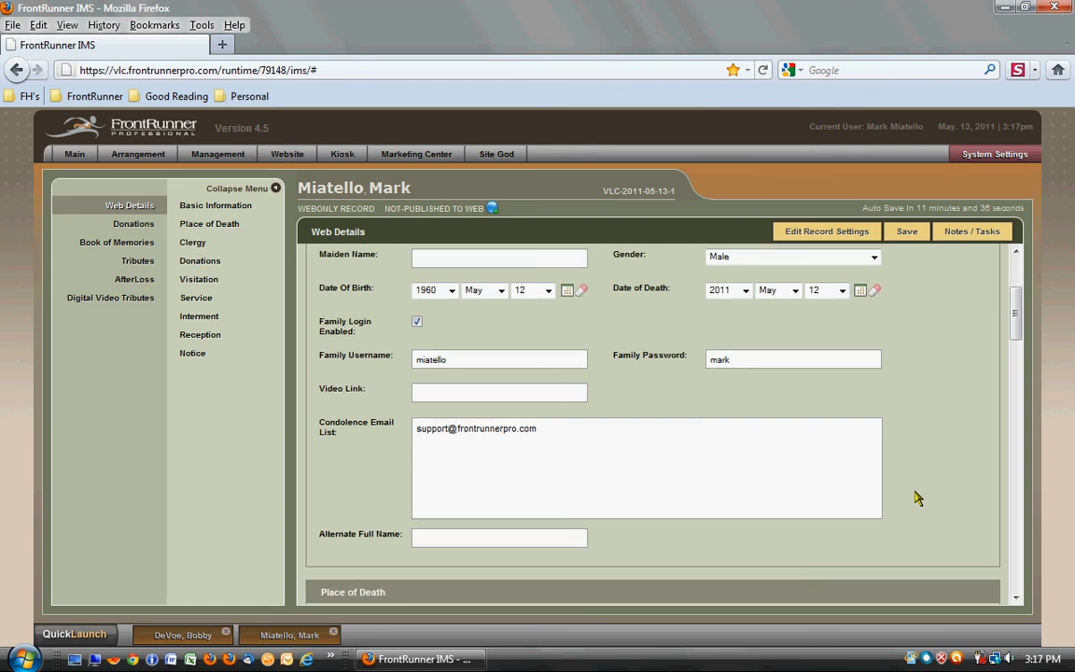
scroll(917, 498, "down", 3)
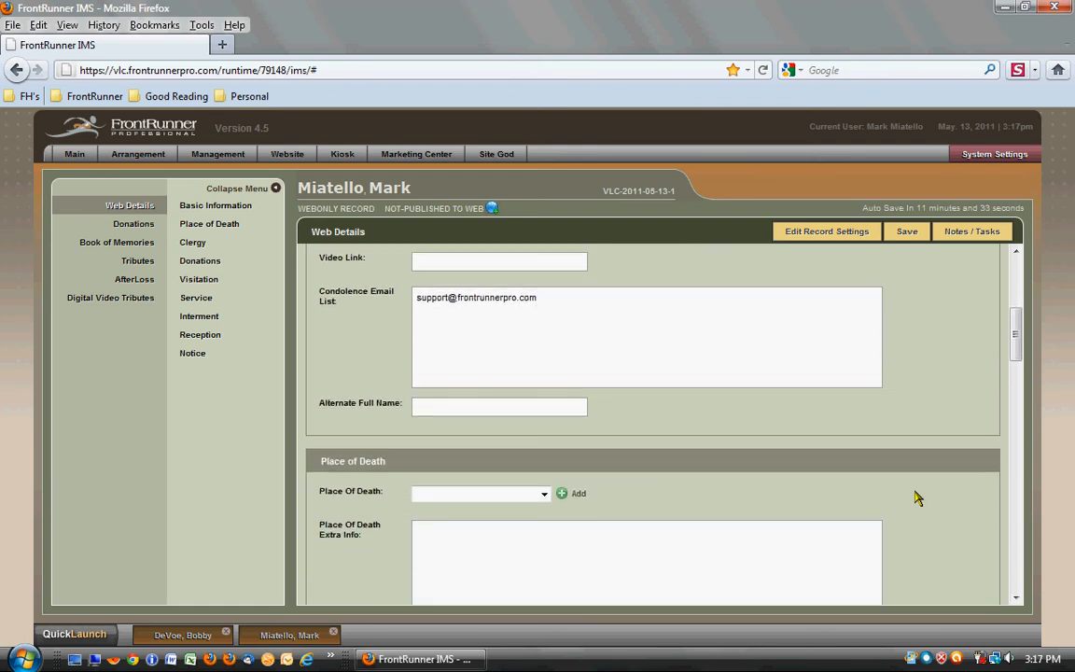
scroll(918, 498, "down", 3)
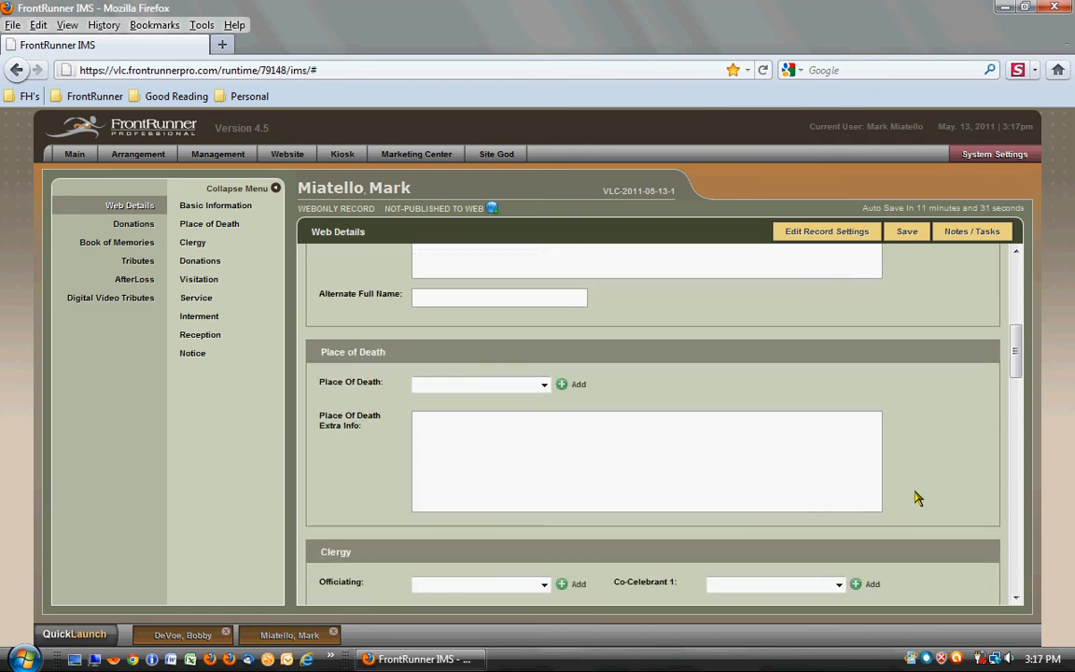
scroll(917, 499, "down", 1)
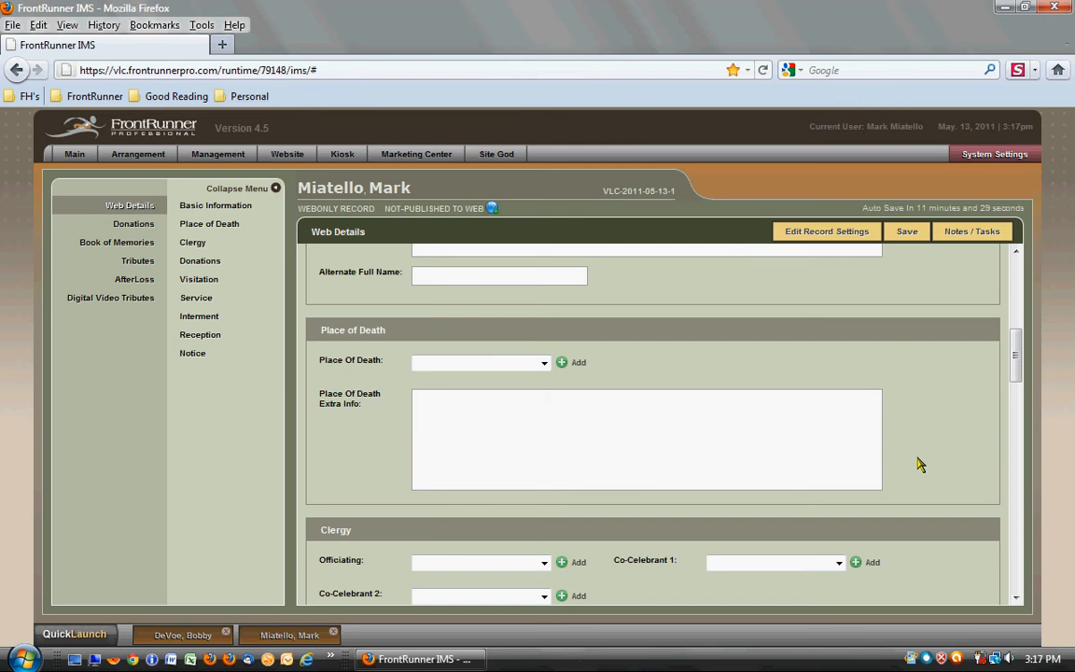
scroll(917, 463, "down", 1)
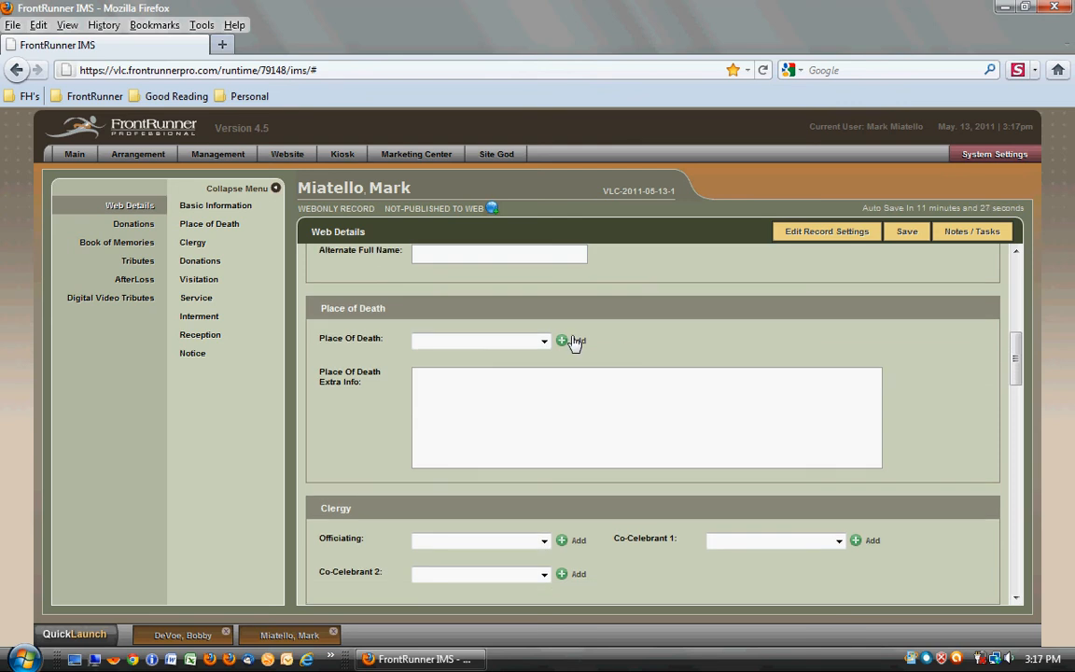
left_click(545, 342)
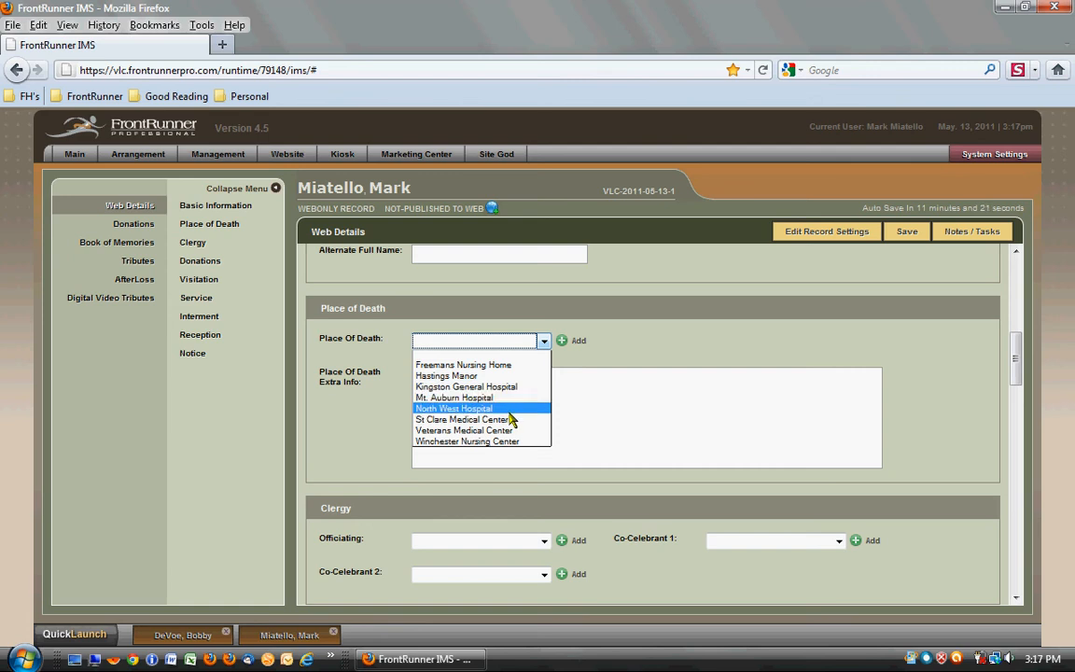
left_click(568, 348)
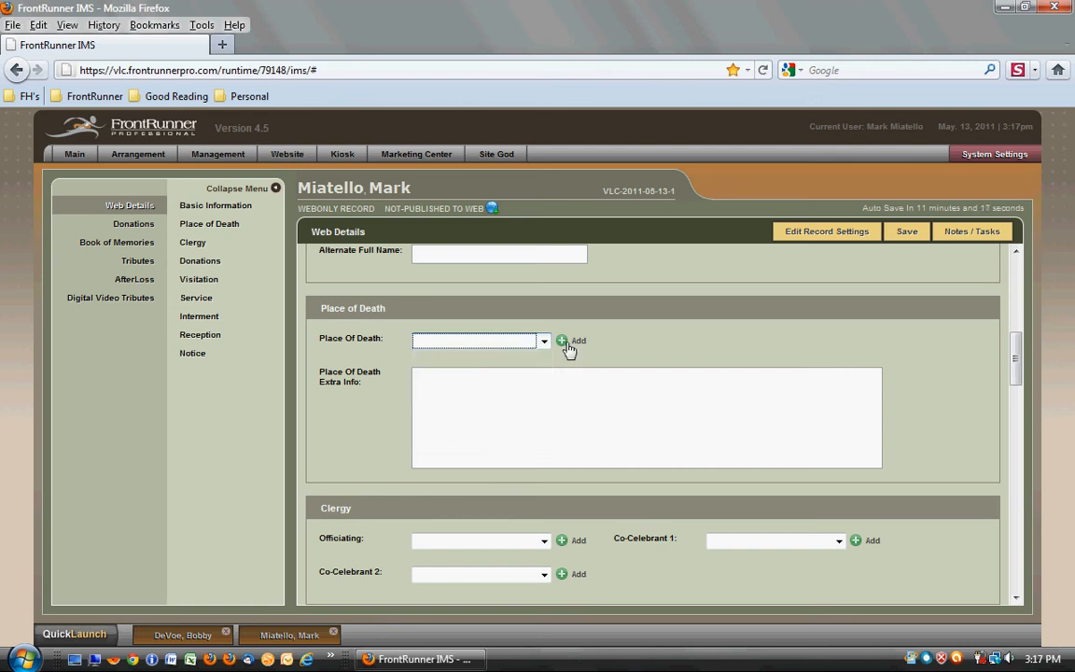
left_click(566, 341)
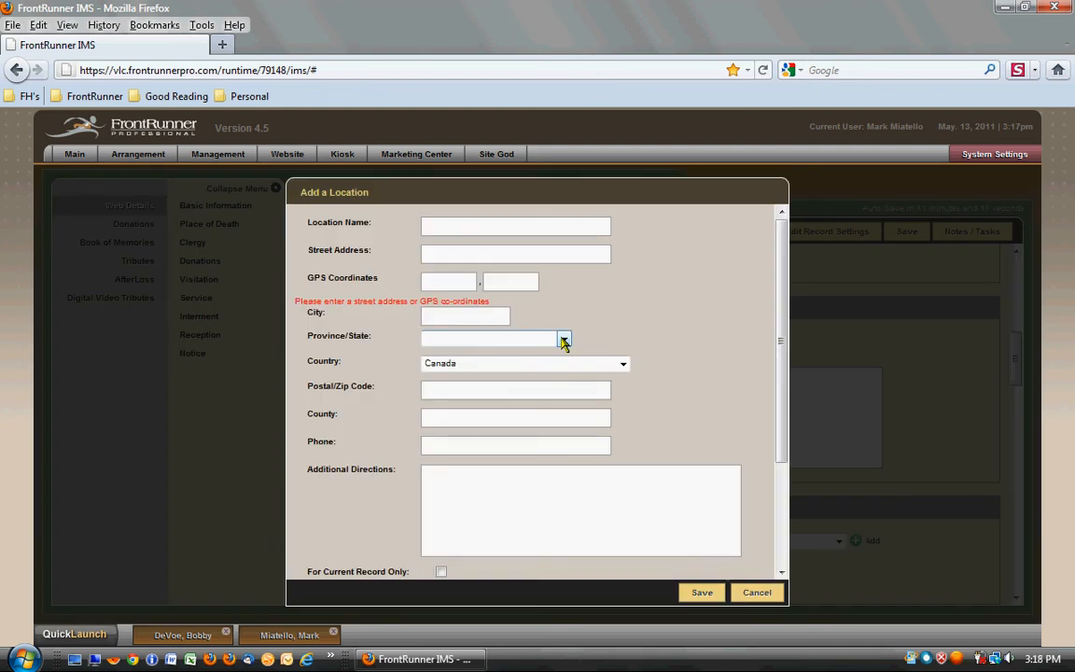
- Name the new location Residence and enter its street address
left_click(516, 233)
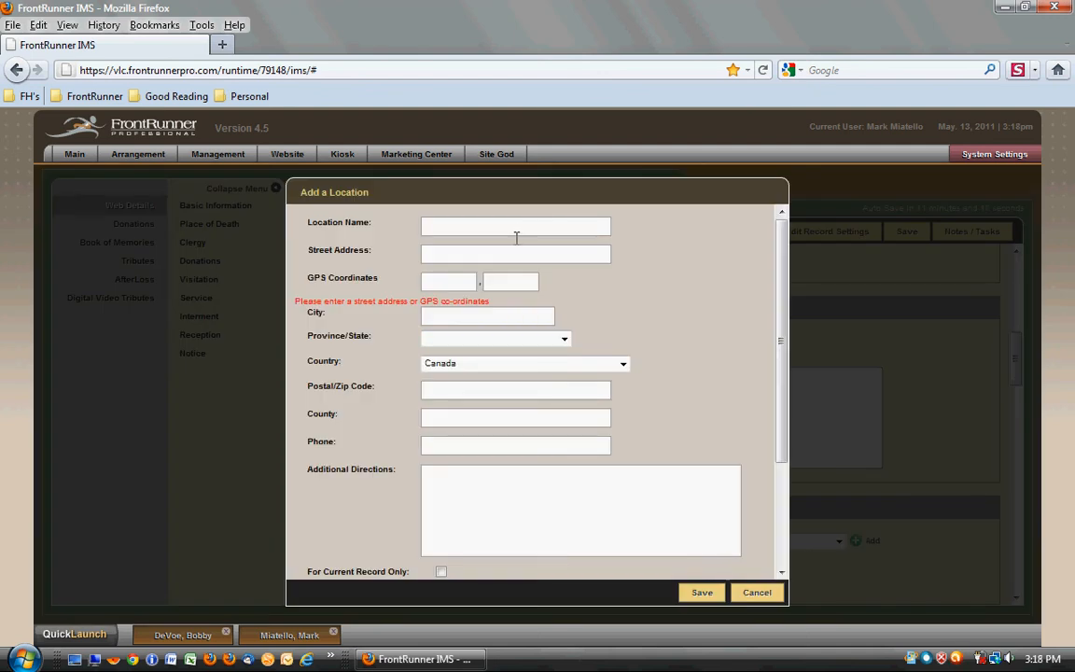
type("Residence")
key("Tab")
key("Tab")
key("Tab")
key("Tab")
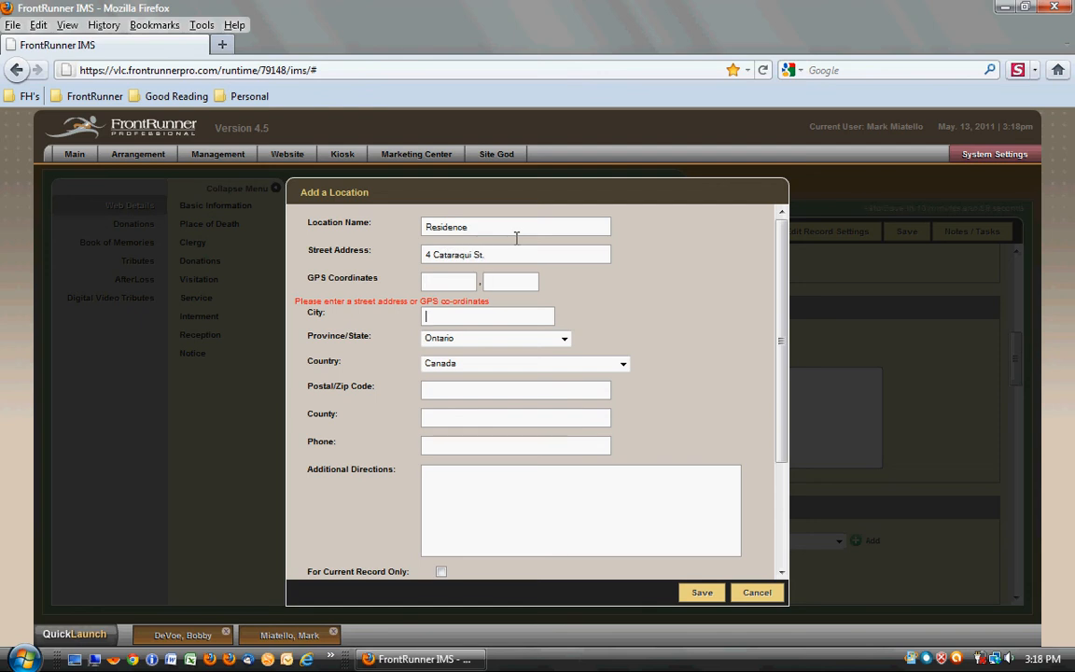
- Enter the location's city using the suggested match, and fill in its postal code and county
type("Kingst")
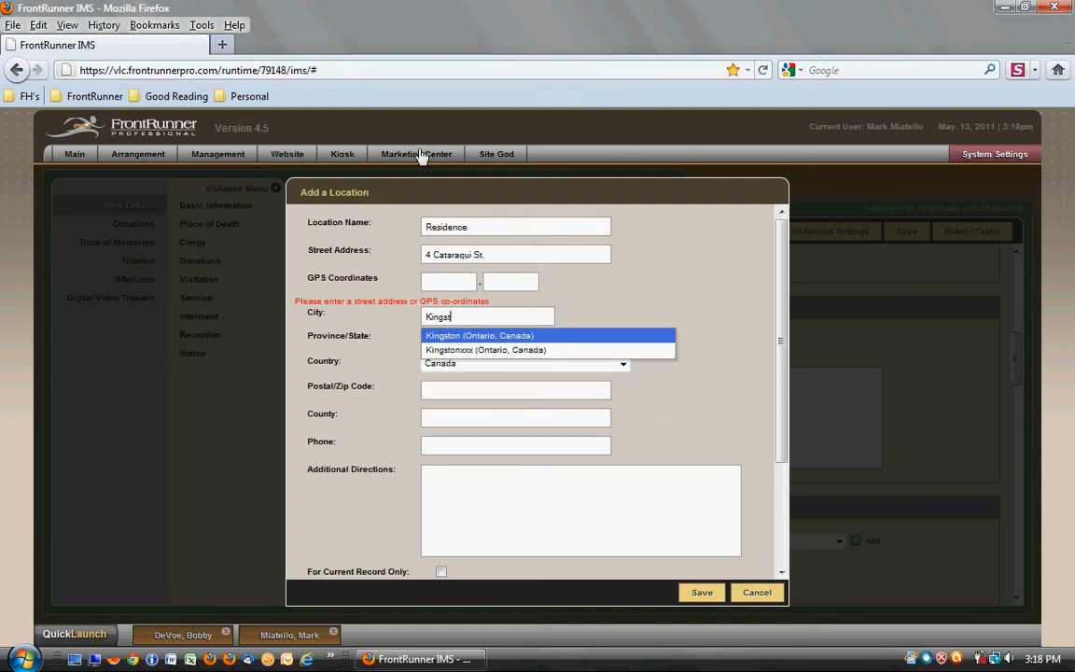
left_click(568, 343)
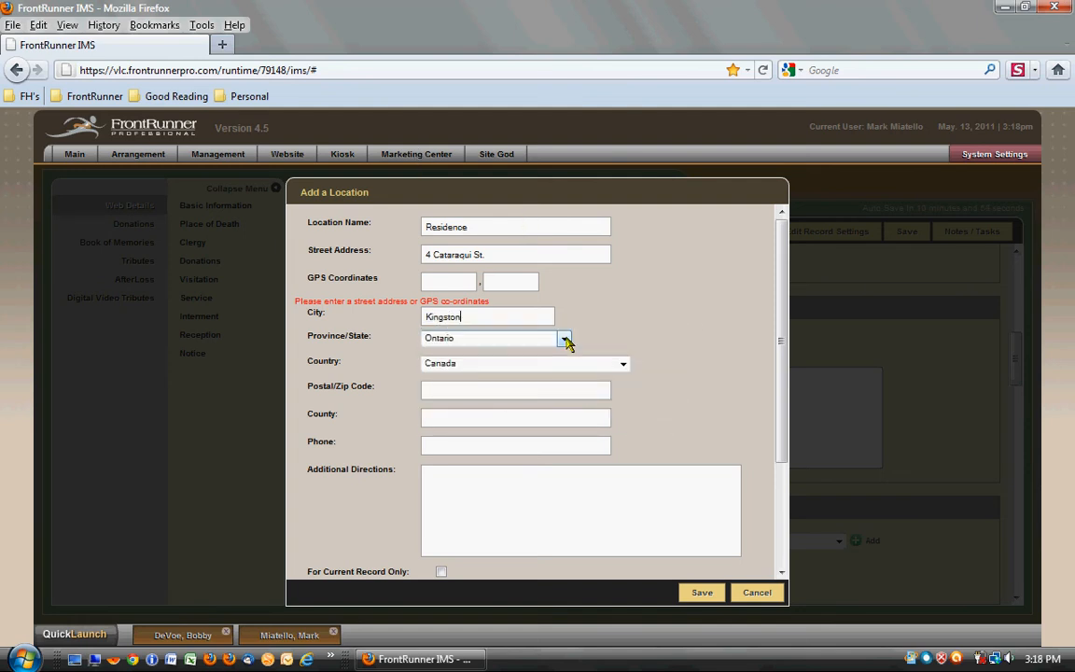
left_click(527, 392)
type("K7K")
type(" 1Z")
type("7")
type("Frontenac")
type("e")
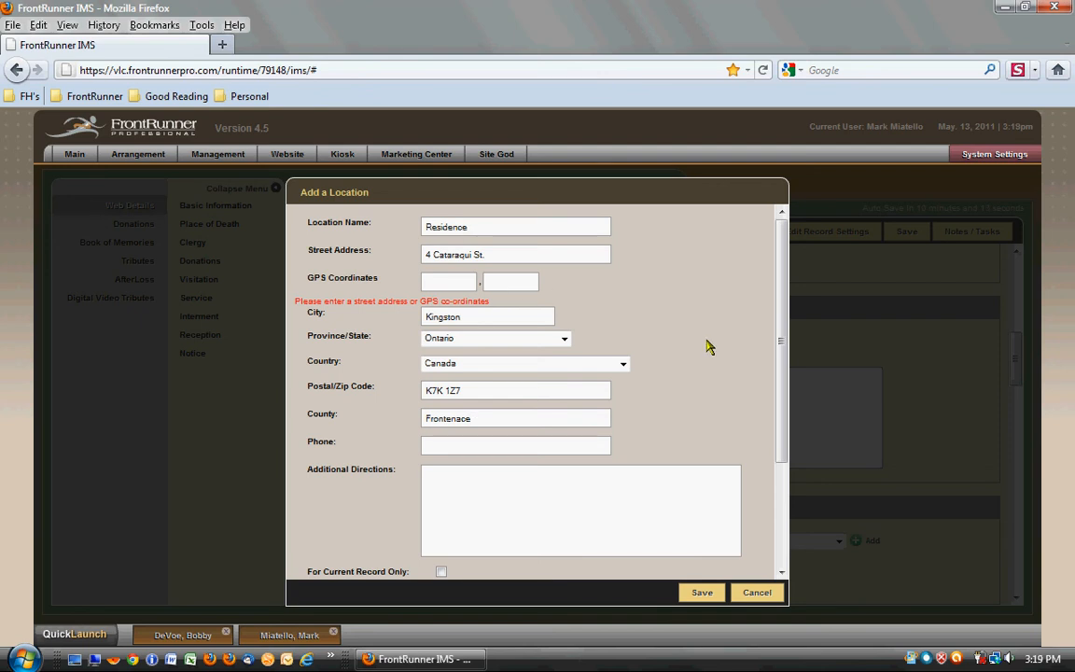
- Mark the location as a Place of Death, for the current record only and in city limits, save it and check the Place Of Death choices
scroll(707, 346, "down", 1)
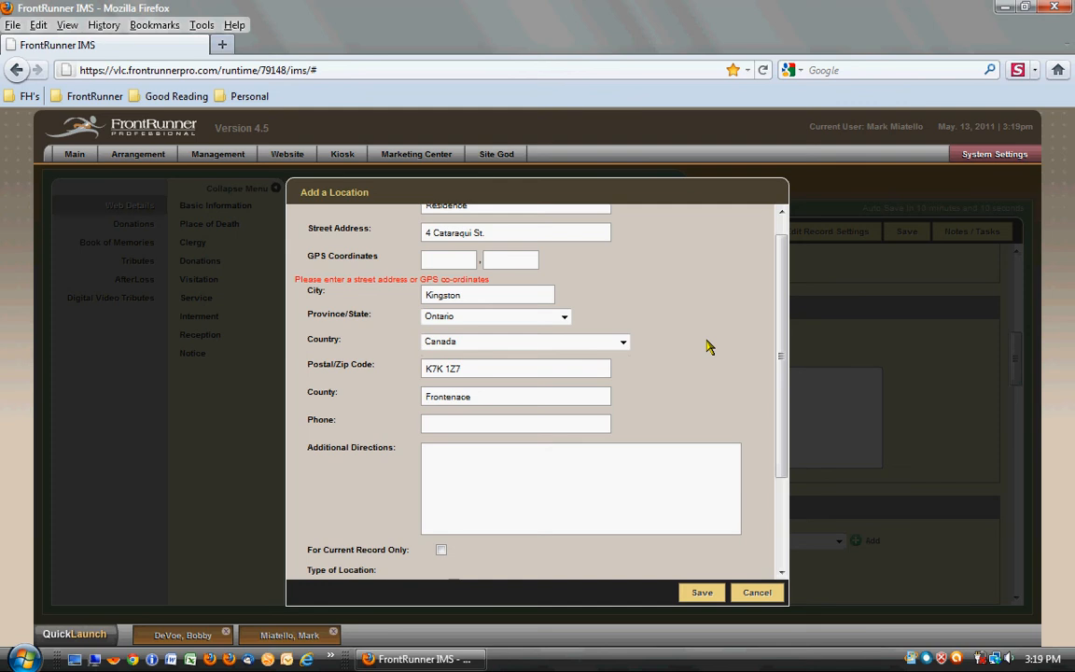
scroll(706, 347, "down", 2)
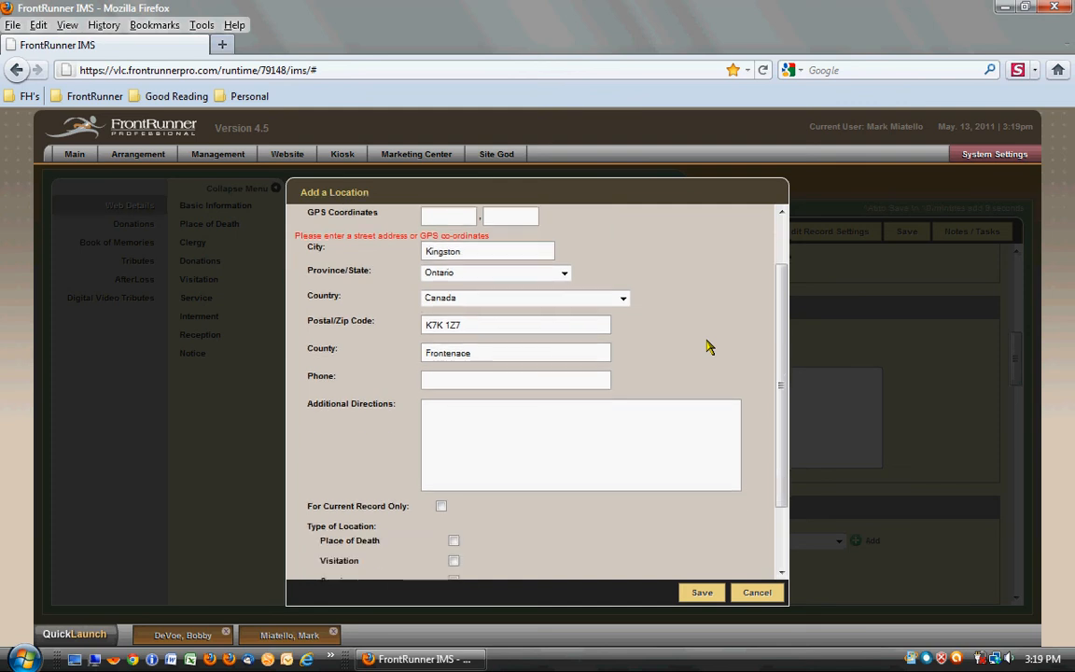
scroll(706, 346, "down", 1)
scroll(643, 347, "down", 1)
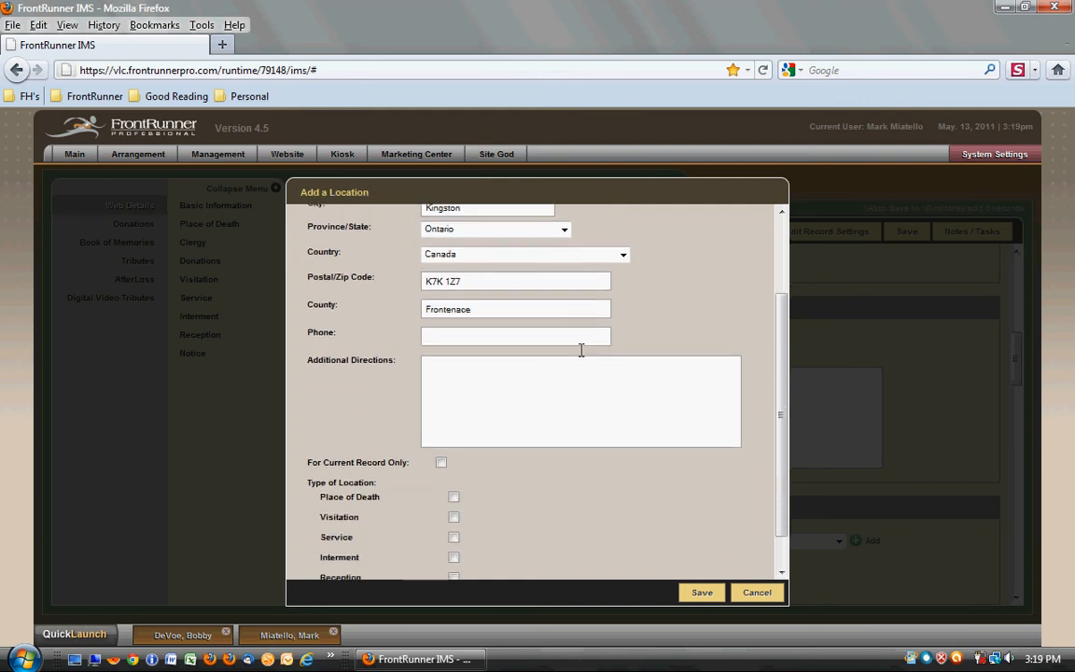
scroll(625, 346, "down", 1)
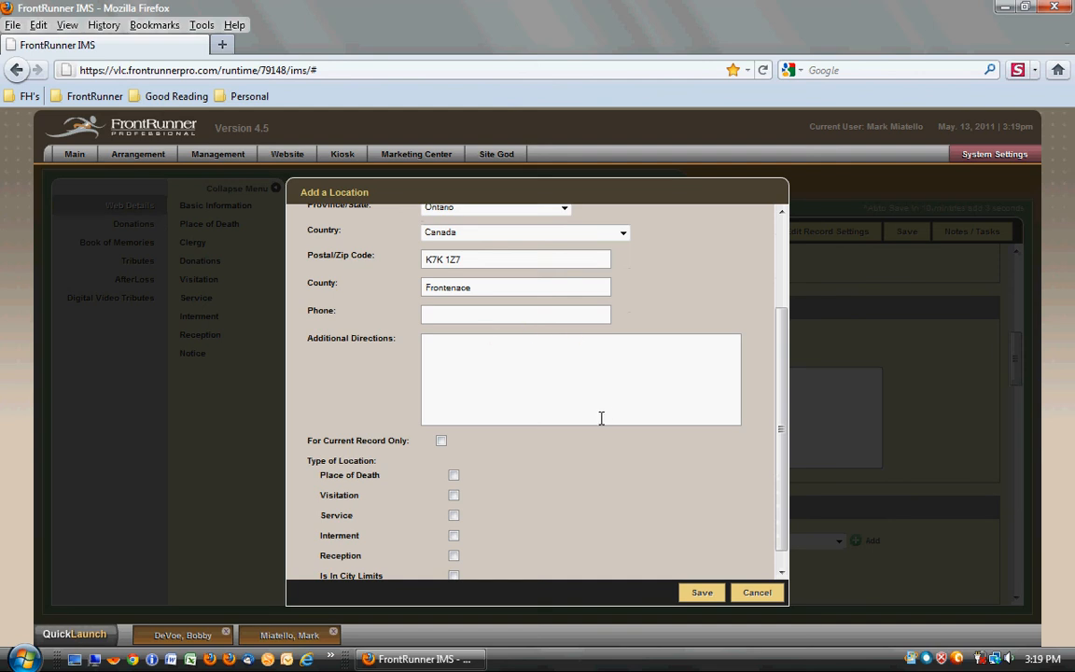
scroll(604, 413, "down", 1)
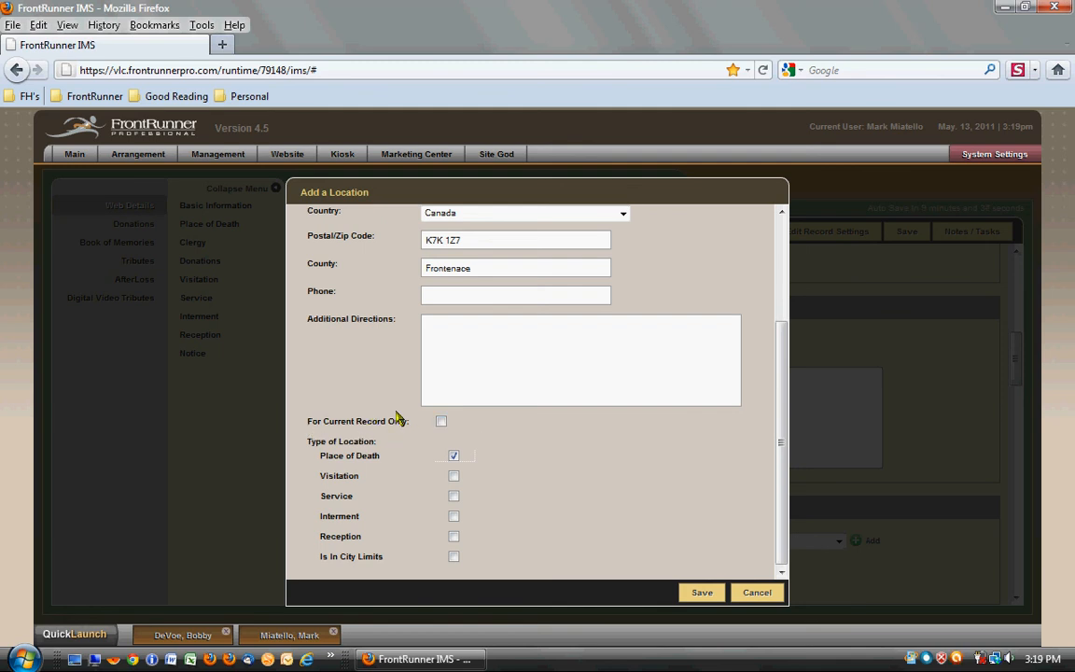
left_click(440, 422)
left_click(455, 557)
left_click(701, 593)
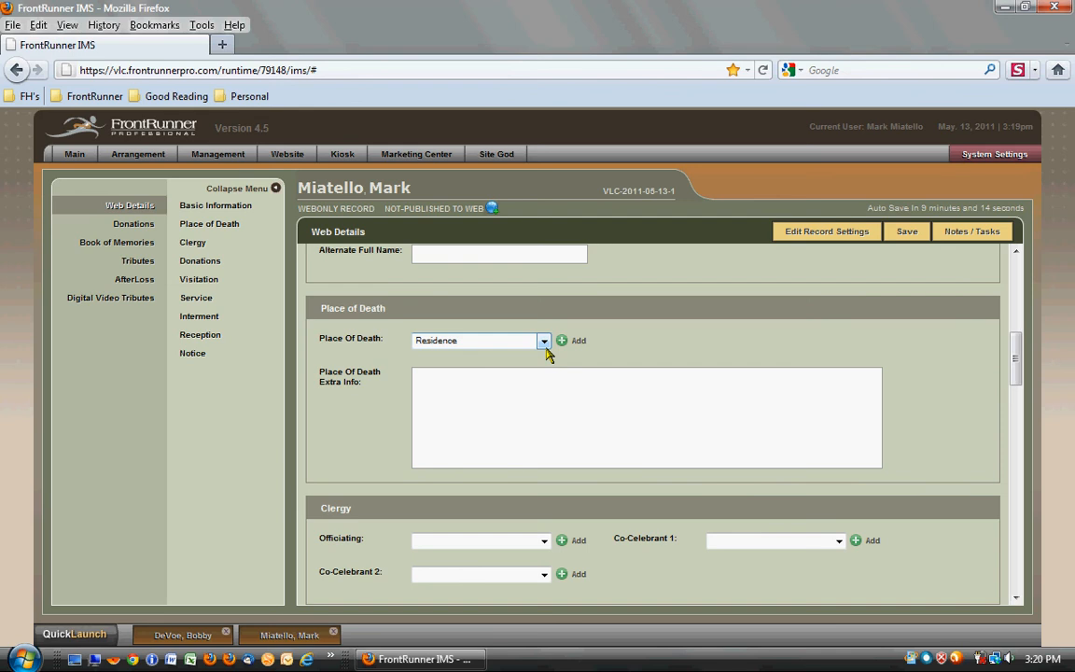
left_click(543, 343)
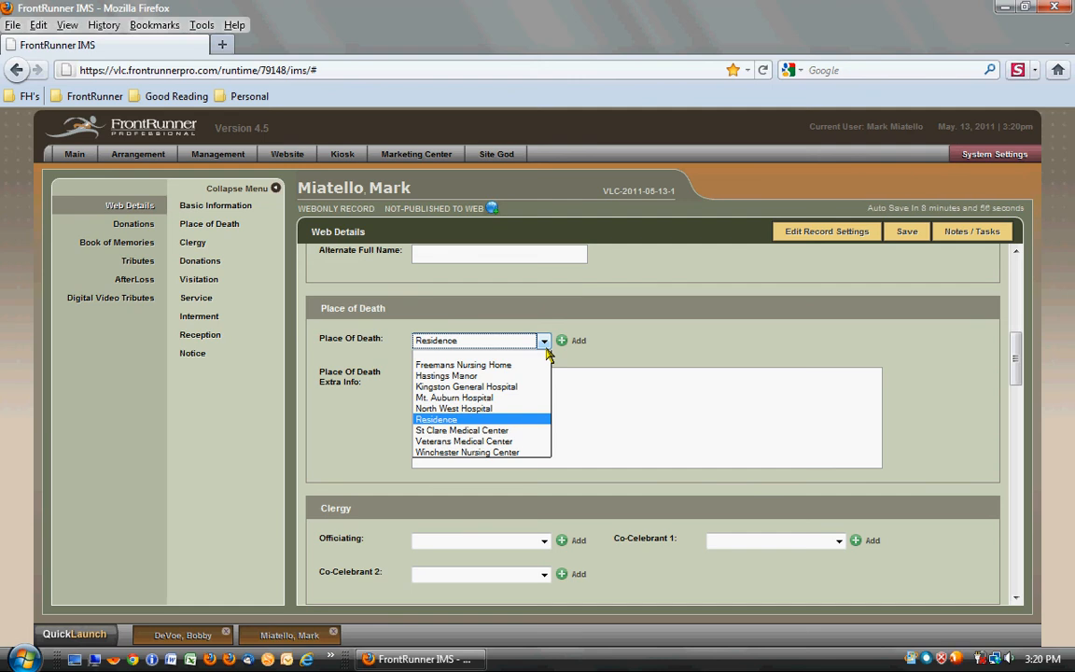
left_click(638, 345)
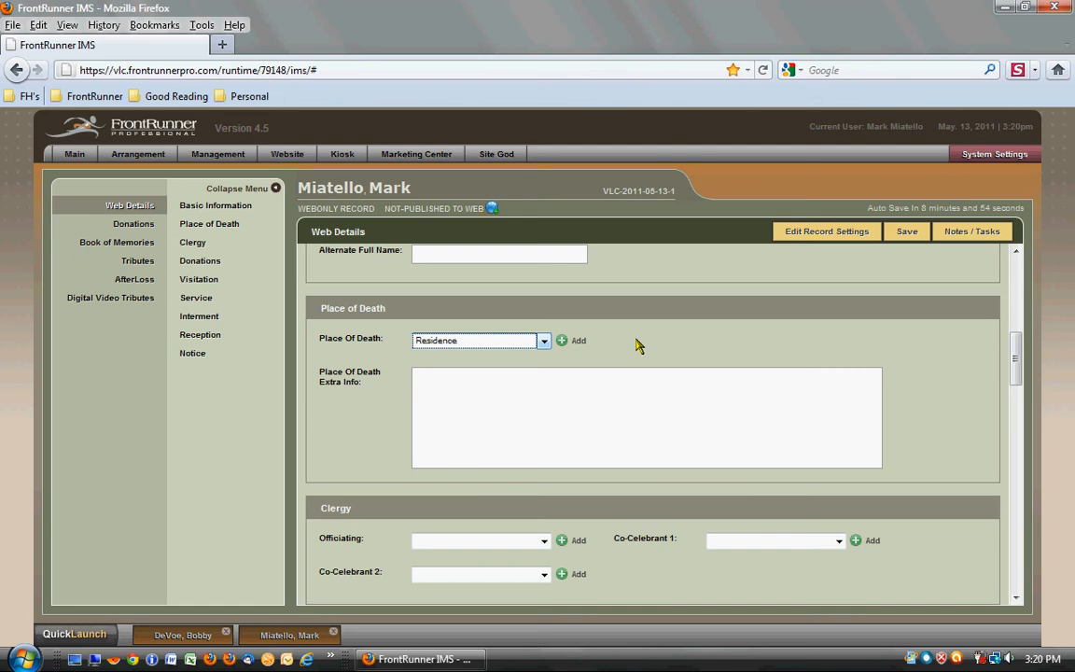
- Set the first listed clergy member as Officiating, and open and cancel the form for adding a new clergy member
scroll(936, 370, "down", 1)
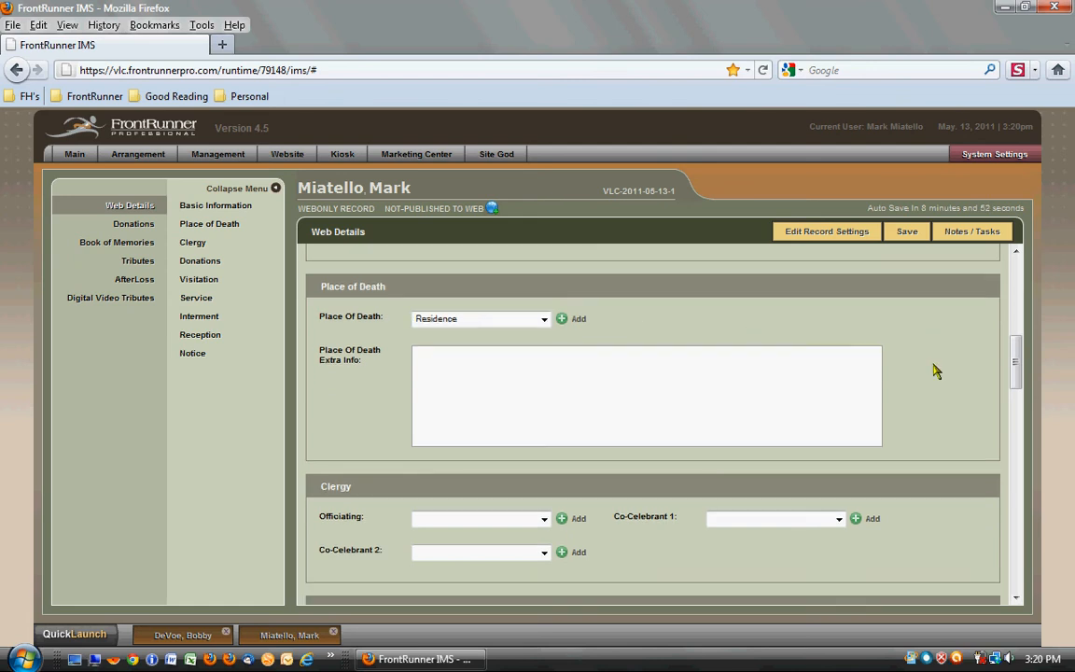
scroll(936, 371, "down", 4)
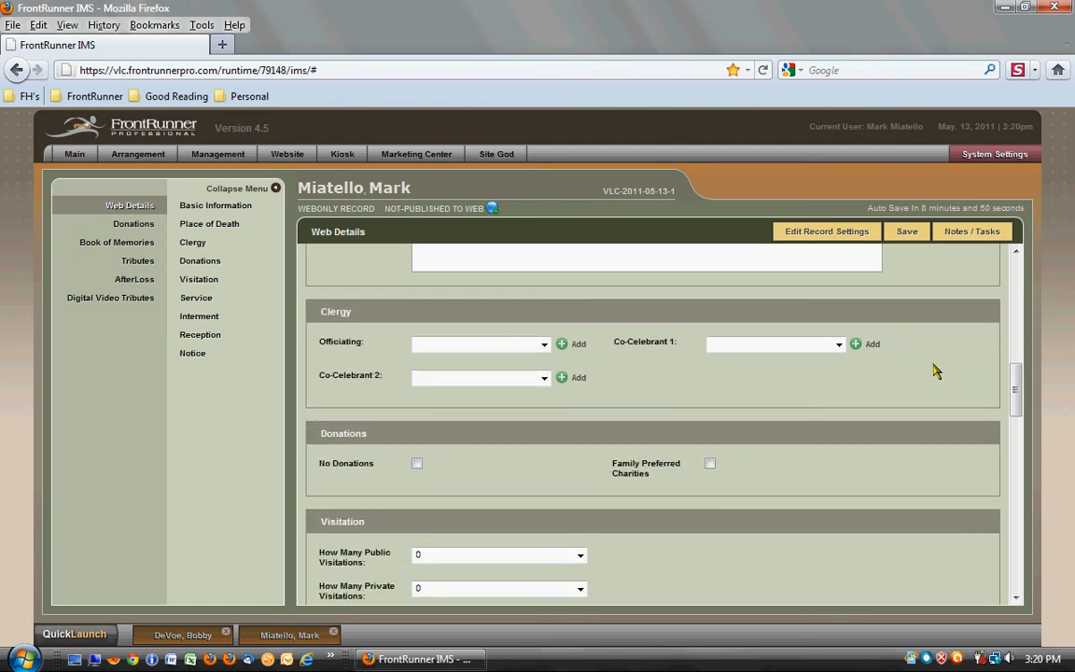
left_click(544, 345)
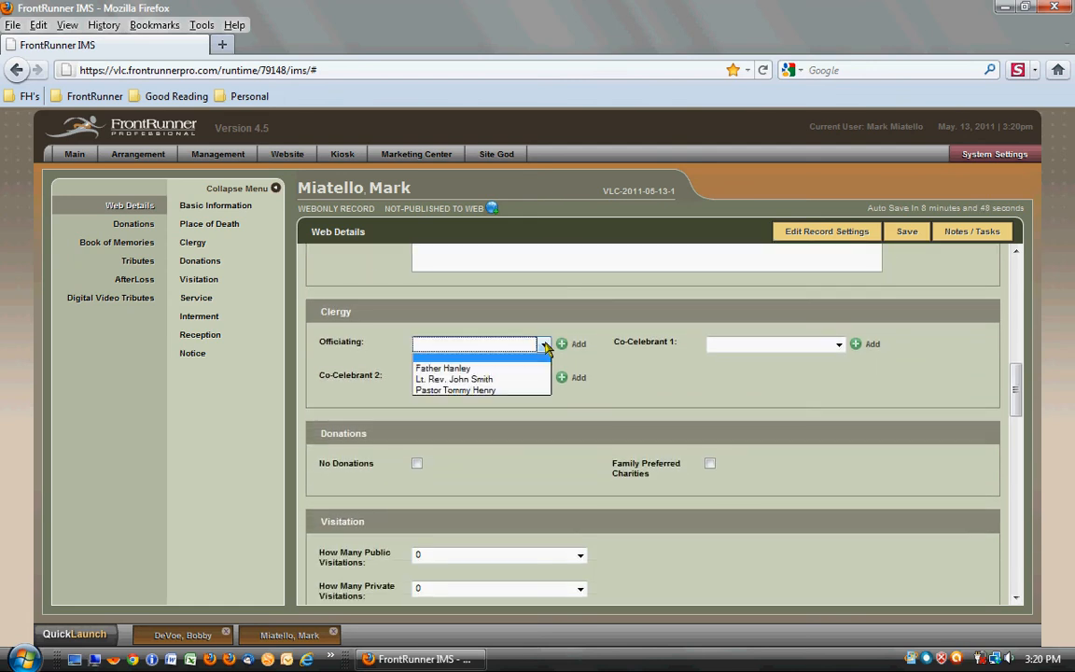
left_click(491, 369)
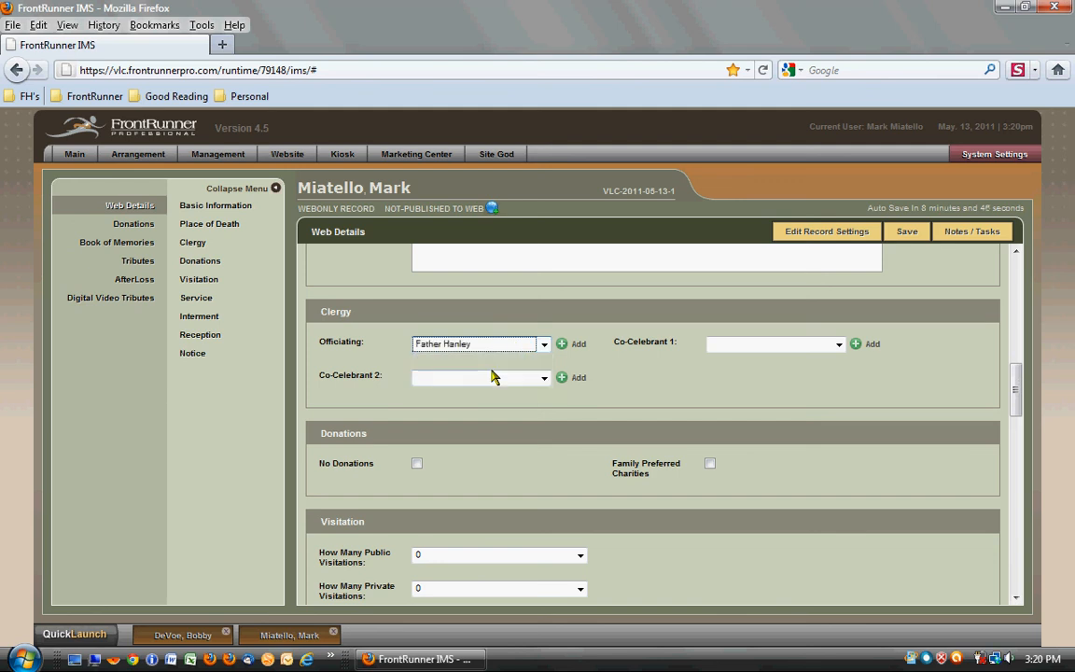
left_click(566, 347)
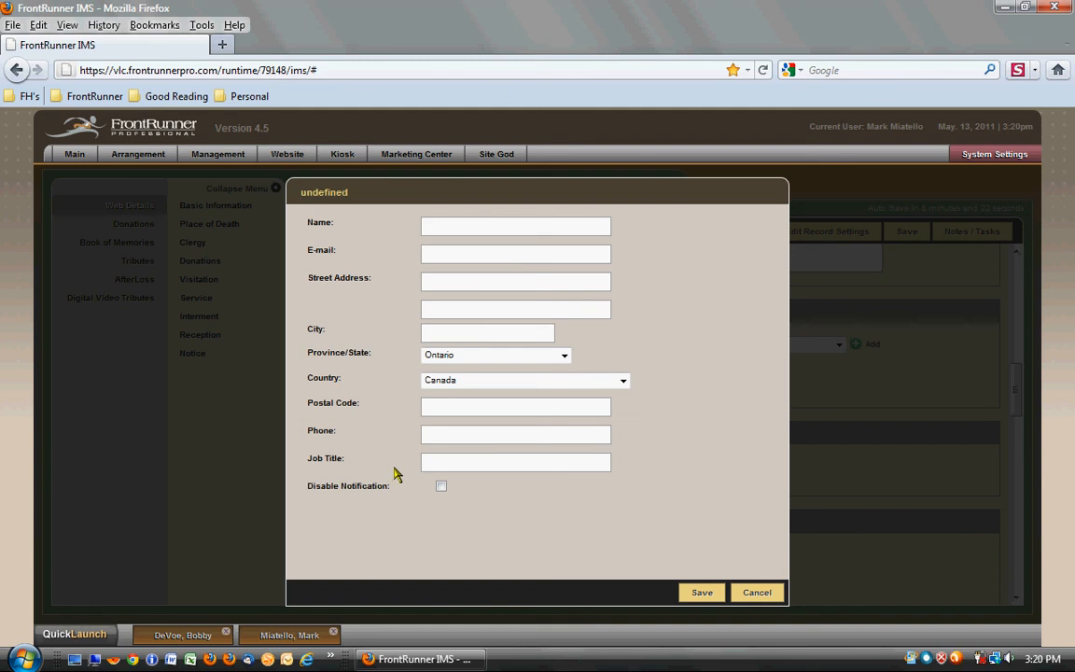
left_click(758, 593)
- Enable Family Preferred Charities instead of No Donations and choose American Cancer Society as Charity 1
scroll(784, 546, "down", 1)
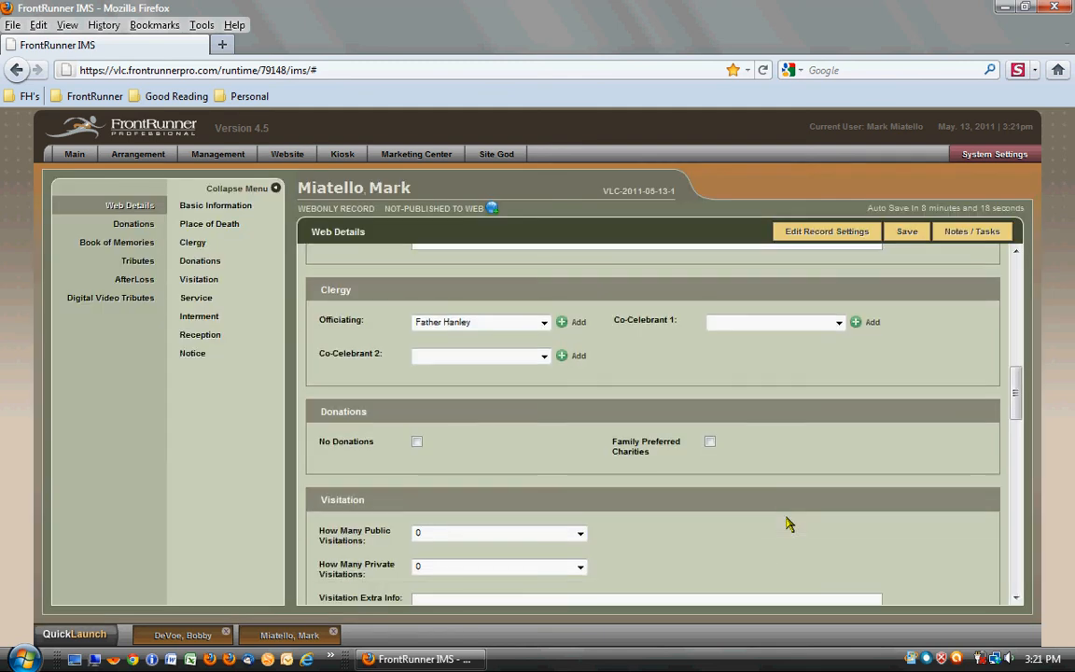
scroll(787, 524, "down", 2)
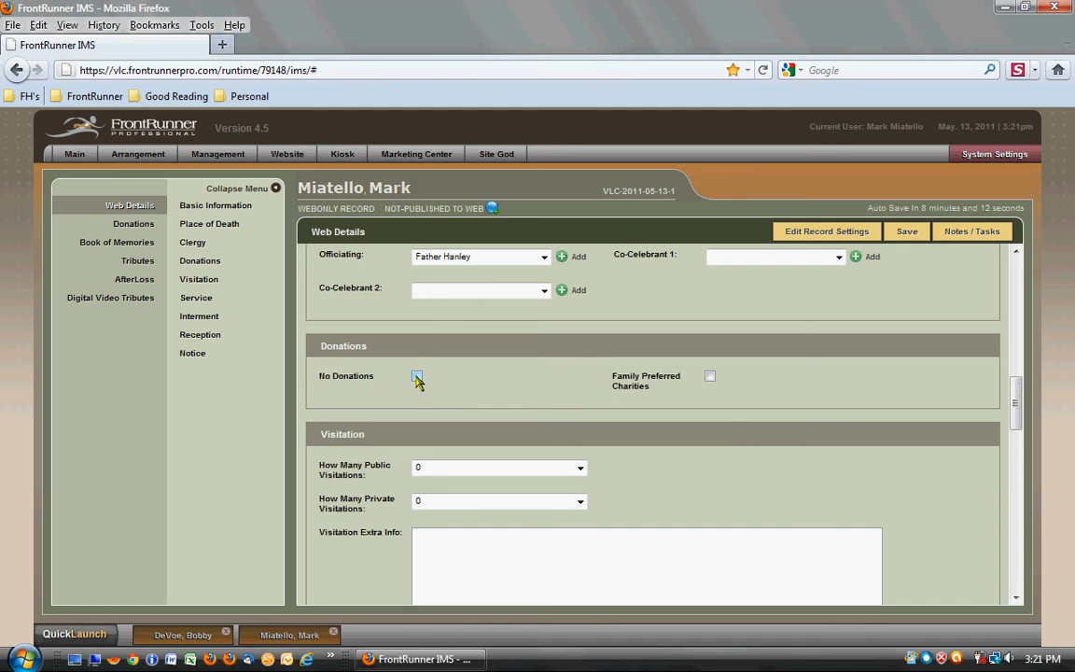
left_click(416, 376)
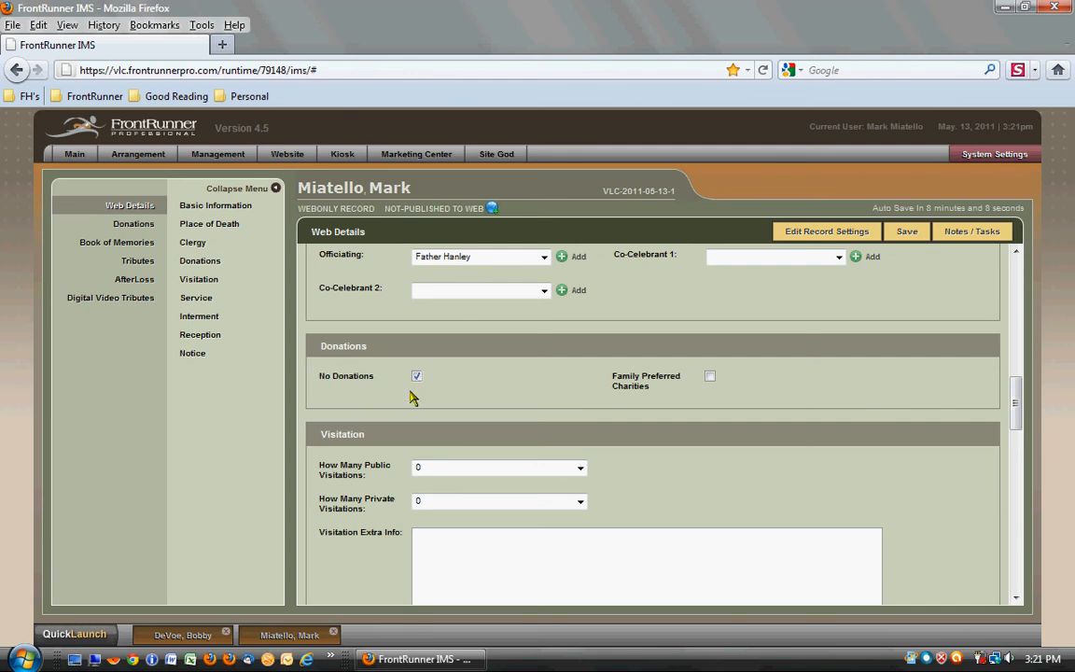
left_click(416, 376)
left_click(709, 376)
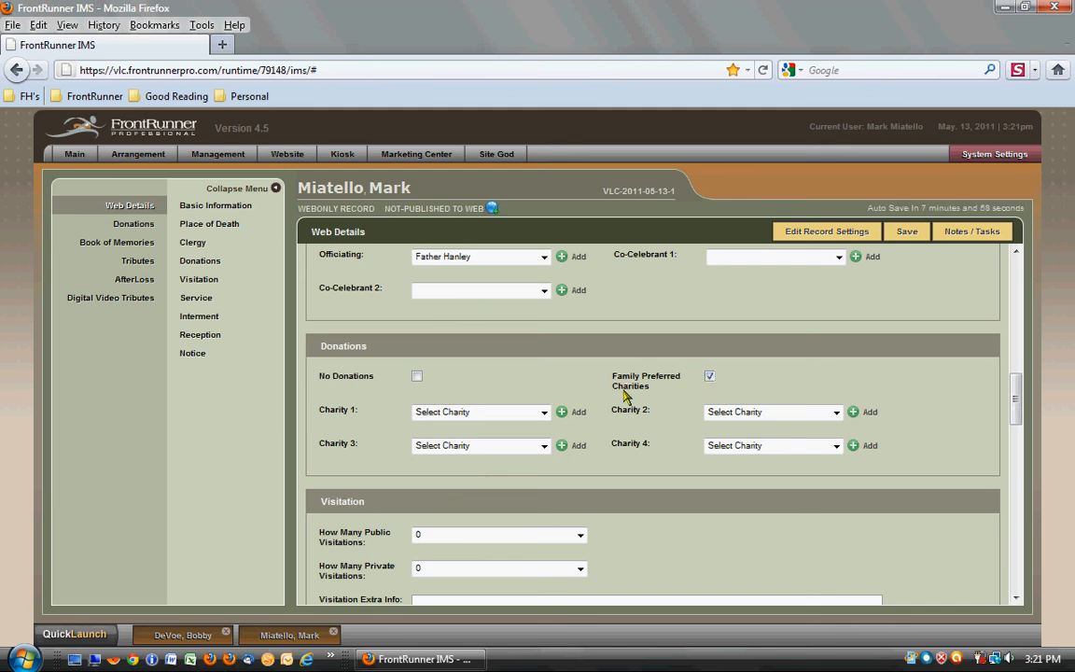
left_click(547, 417)
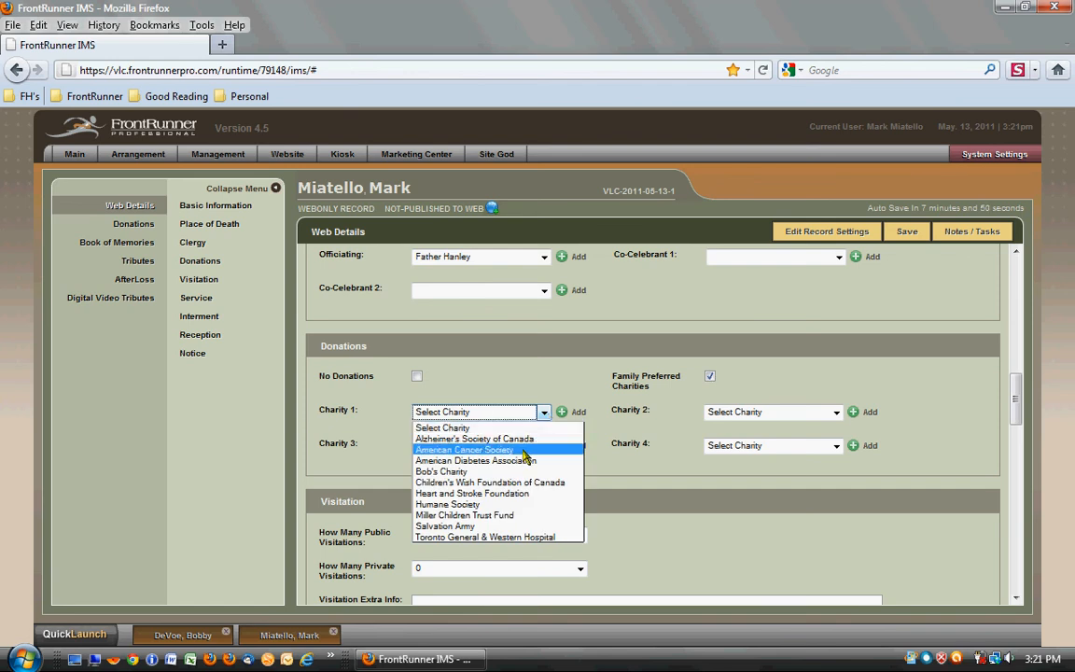
left_click(523, 452)
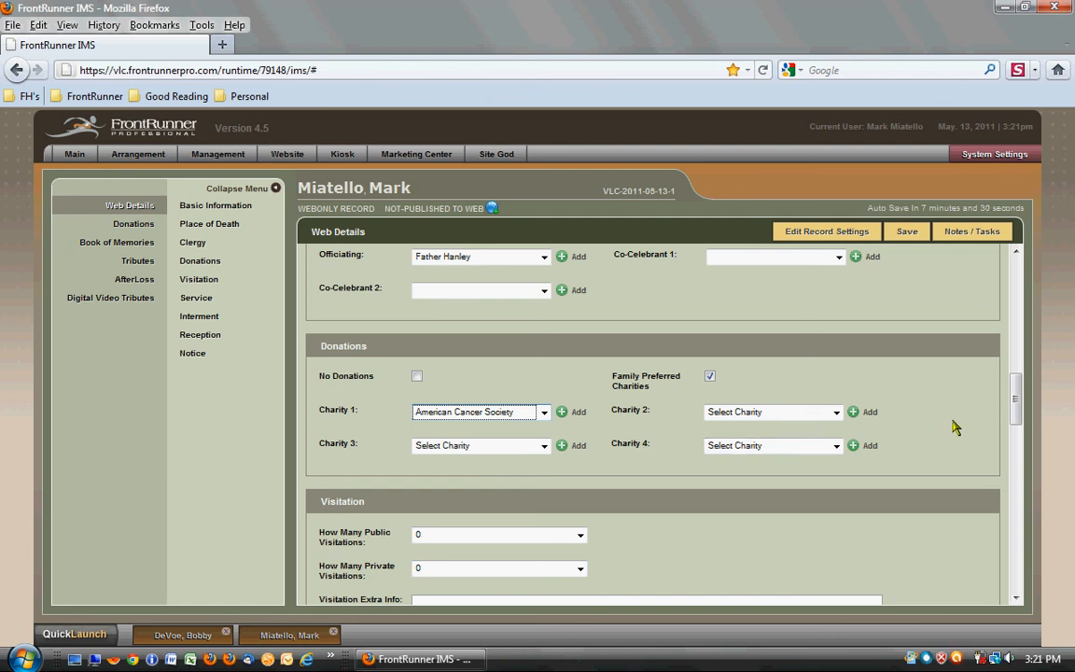
- Set the number of public visitations to 1 and choose Montroy Funeral Home as the visitation location
scroll(955, 427, "down", 4)
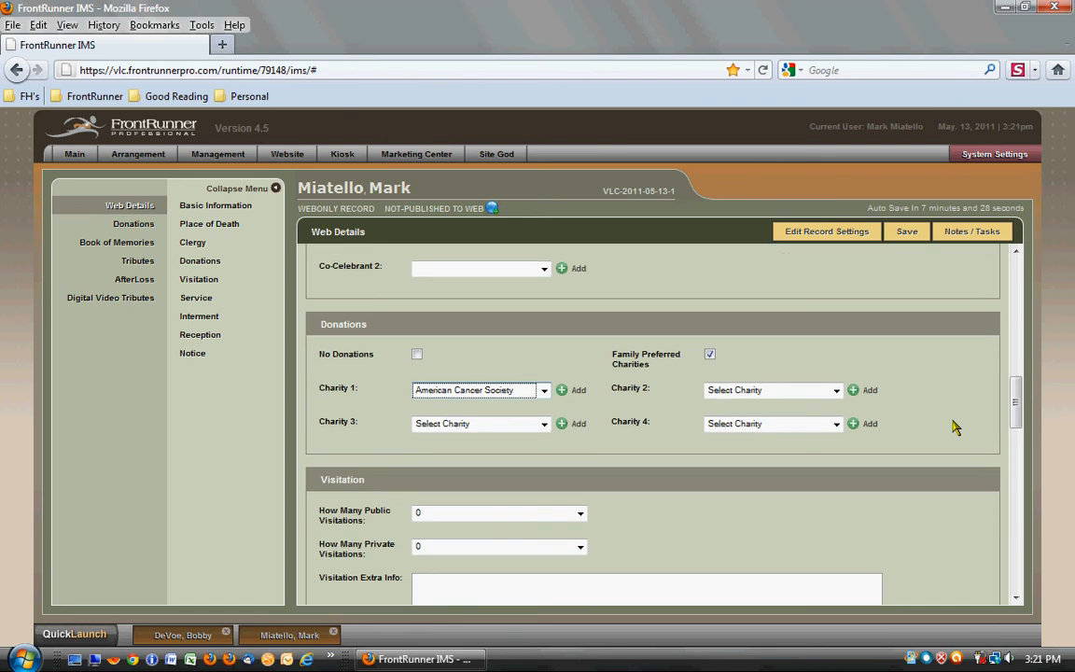
scroll(888, 428, "down", 1)
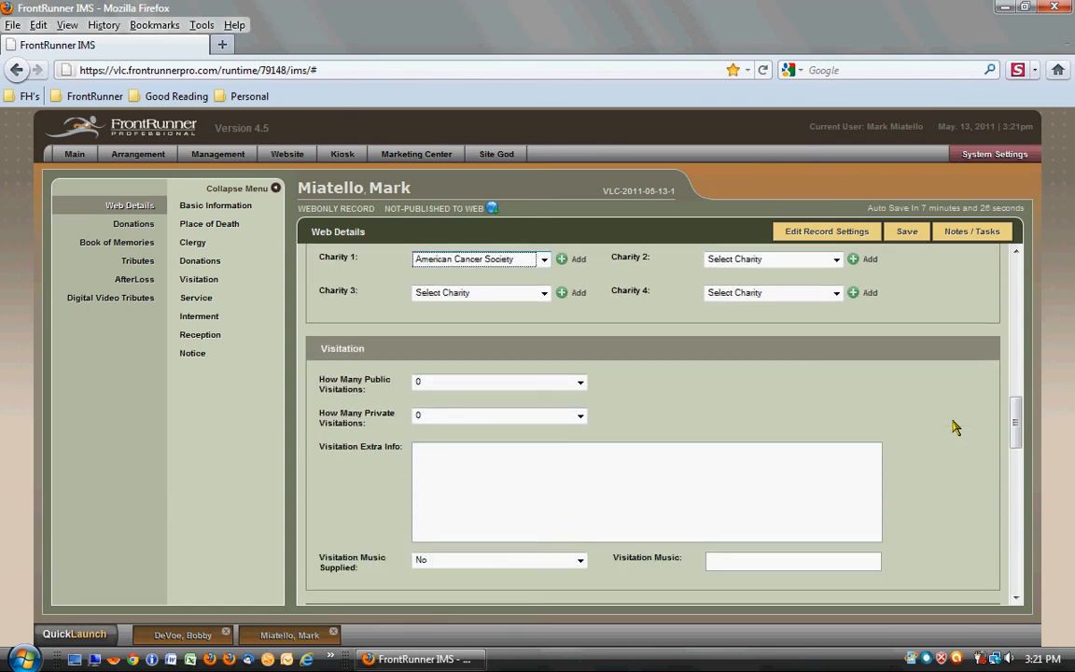
scroll(887, 428, "down", 2)
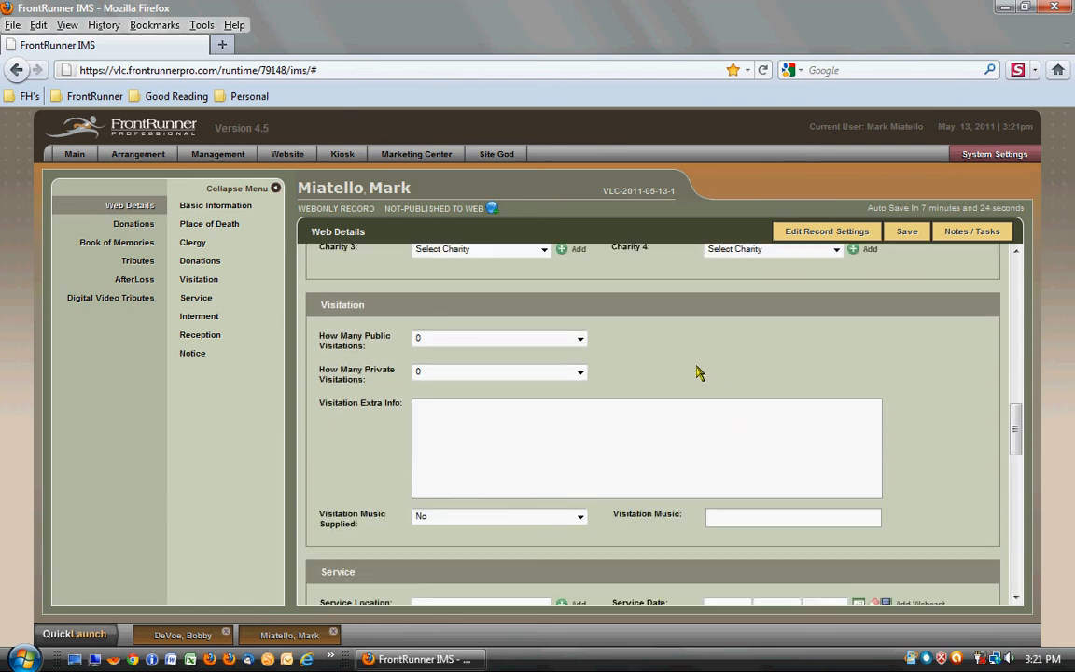
left_click(580, 338)
left_click(543, 364)
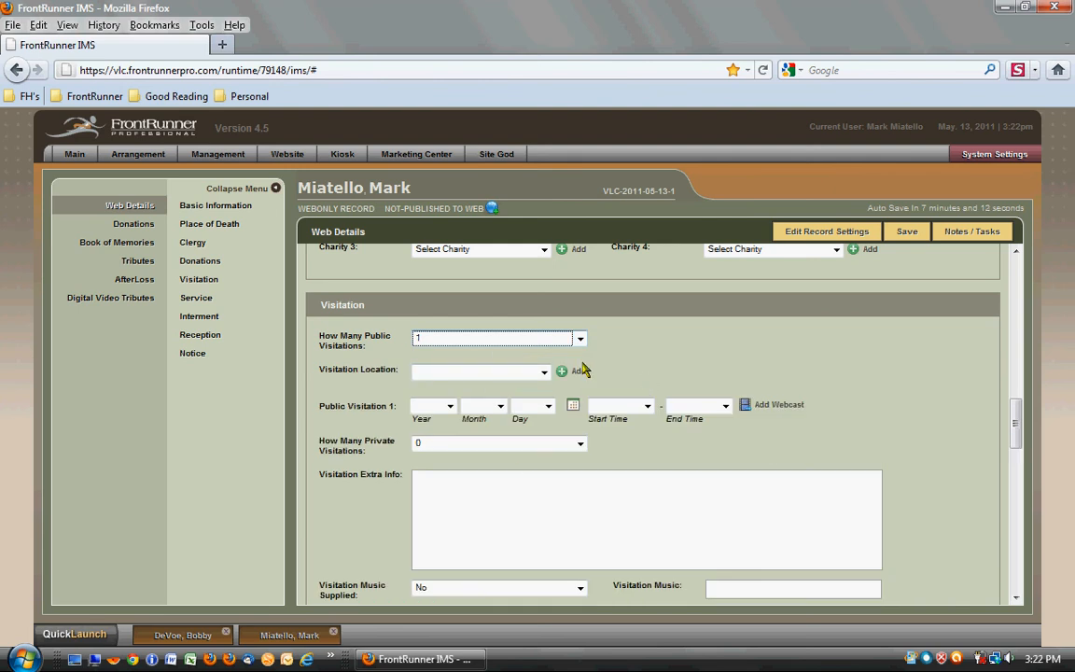
left_click(542, 373)
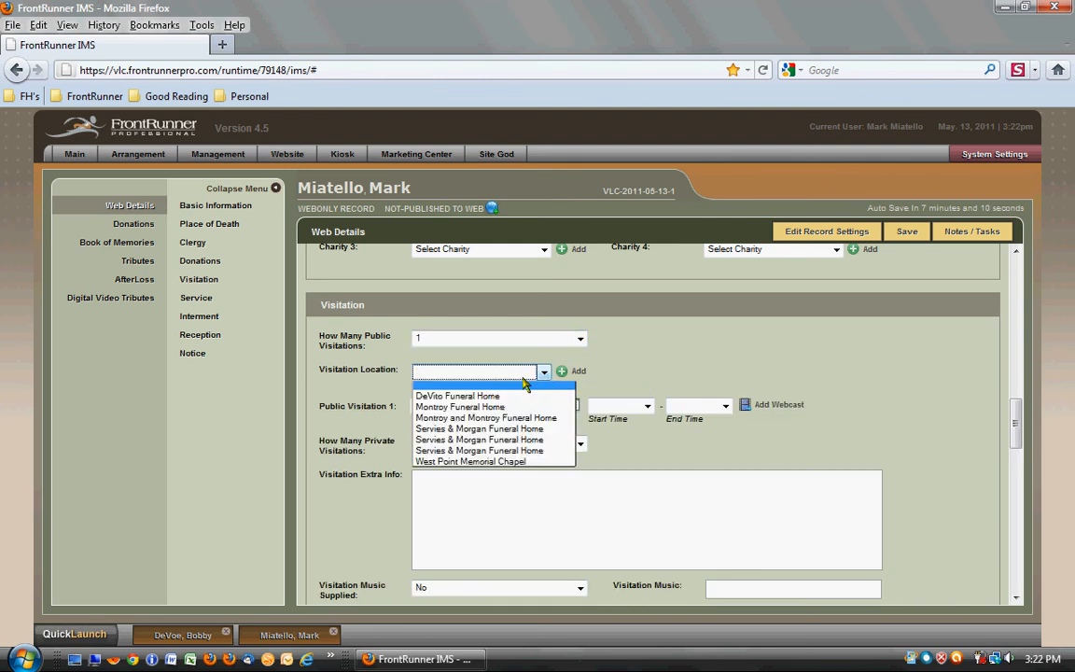
left_click(505, 407)
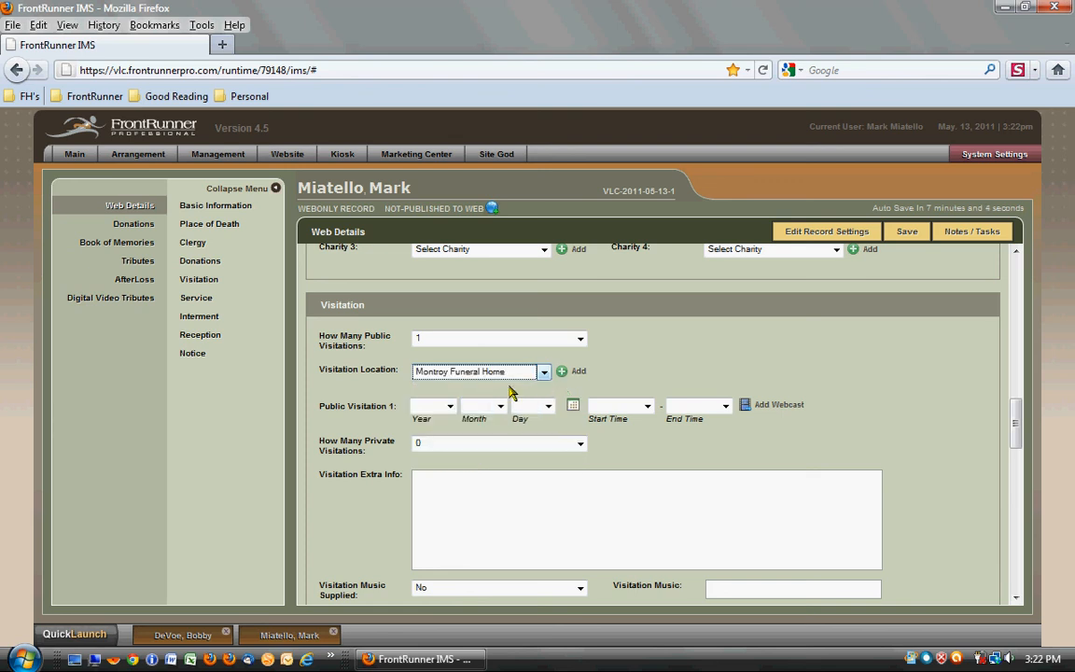
- Schedule Public Visitation 1 for May 14, 2011, from 10:00am to 12:00pm
left_click(573, 407)
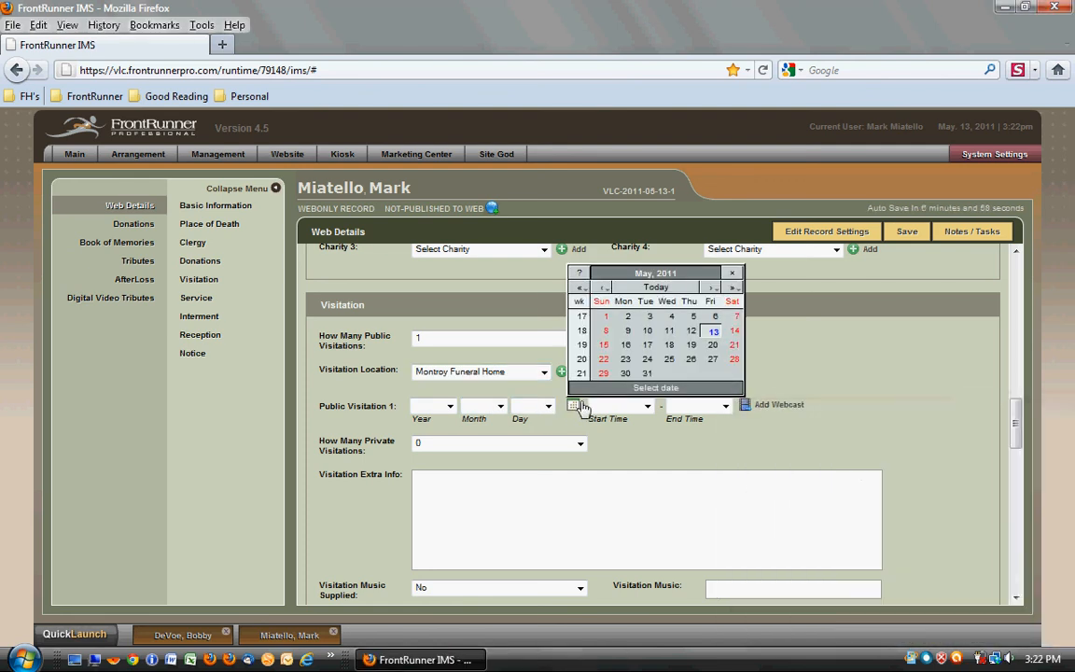
left_click(734, 332)
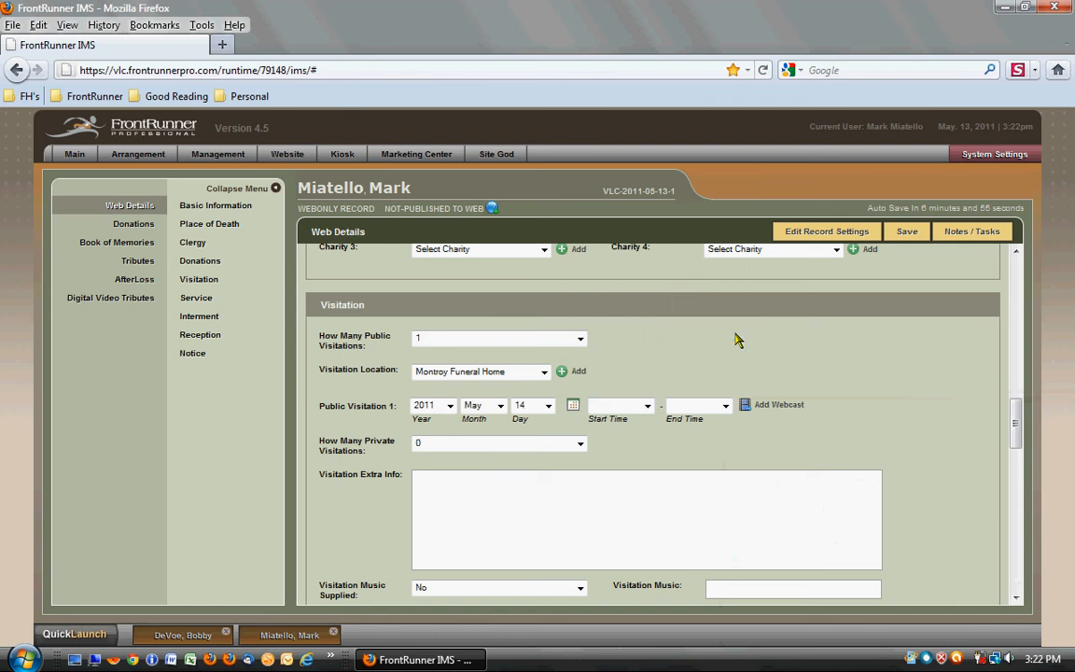
left_click(576, 445)
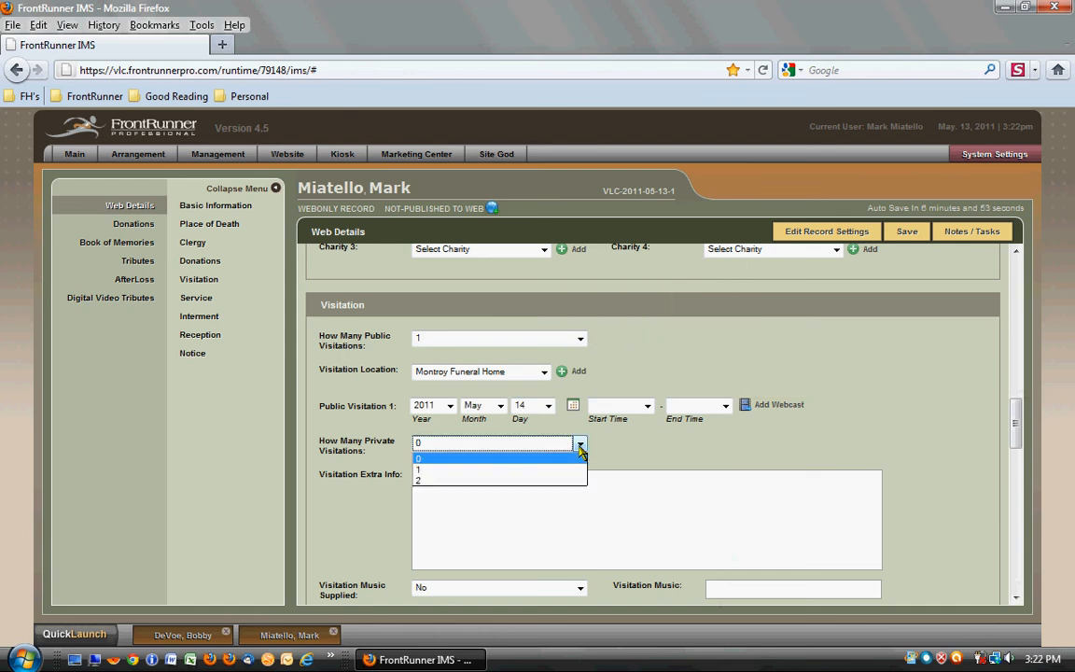
left_click(658, 451)
left_click(644, 406)
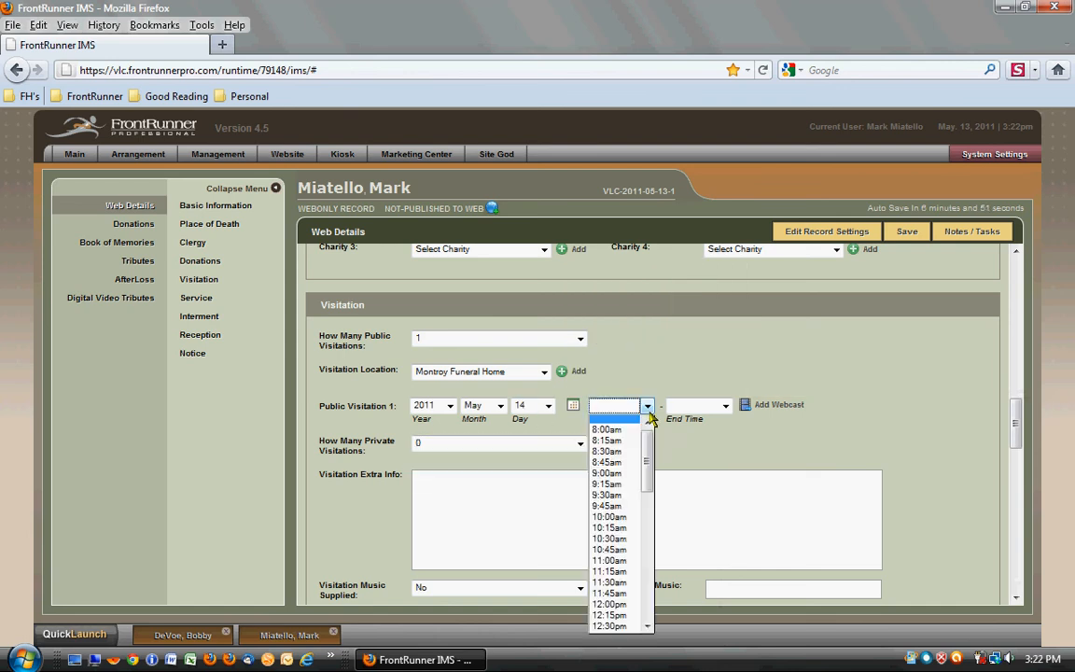
left_click(608, 516)
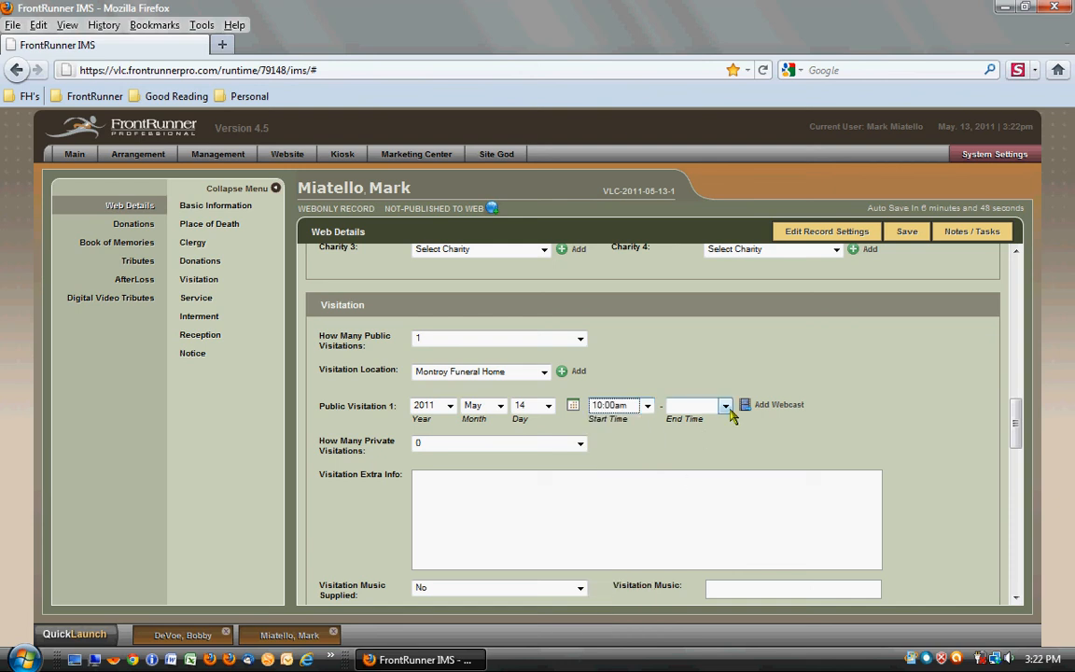
left_click(727, 408)
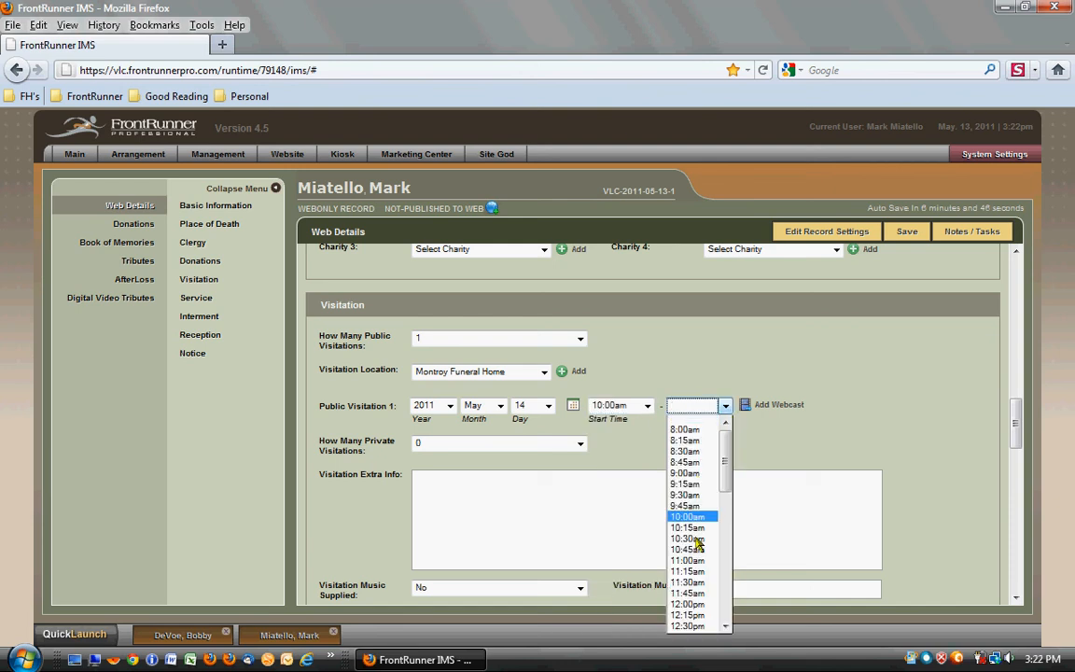
left_click(702, 608)
- Check the Visitation Music Supplied choices without changing the selection
scroll(899, 460, "down", 2)
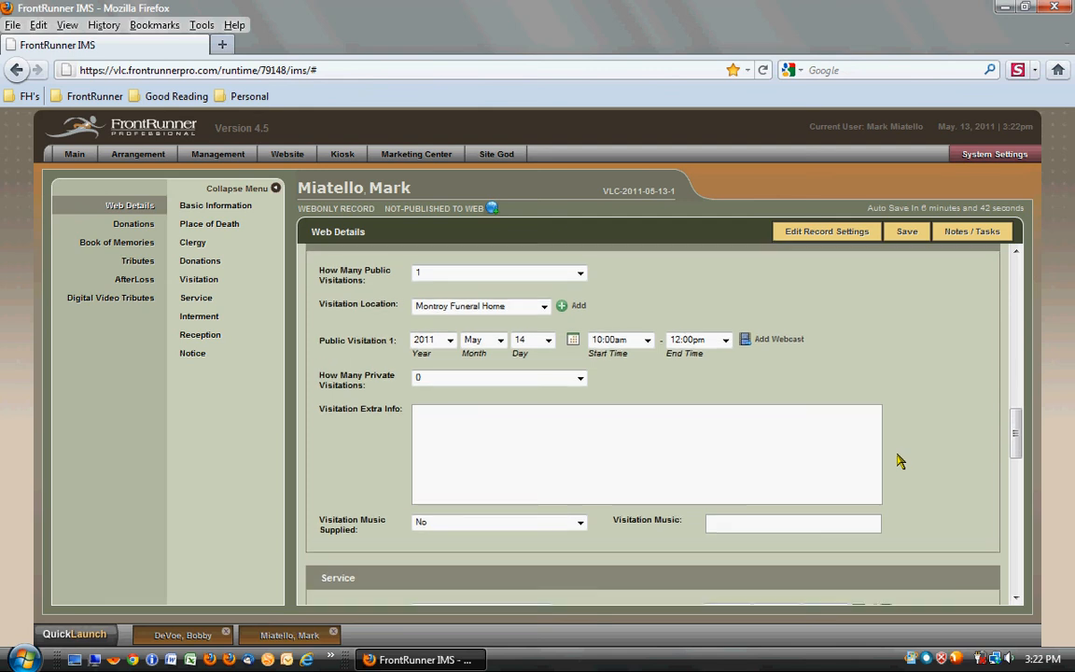
scroll(898, 460, "down", 1)
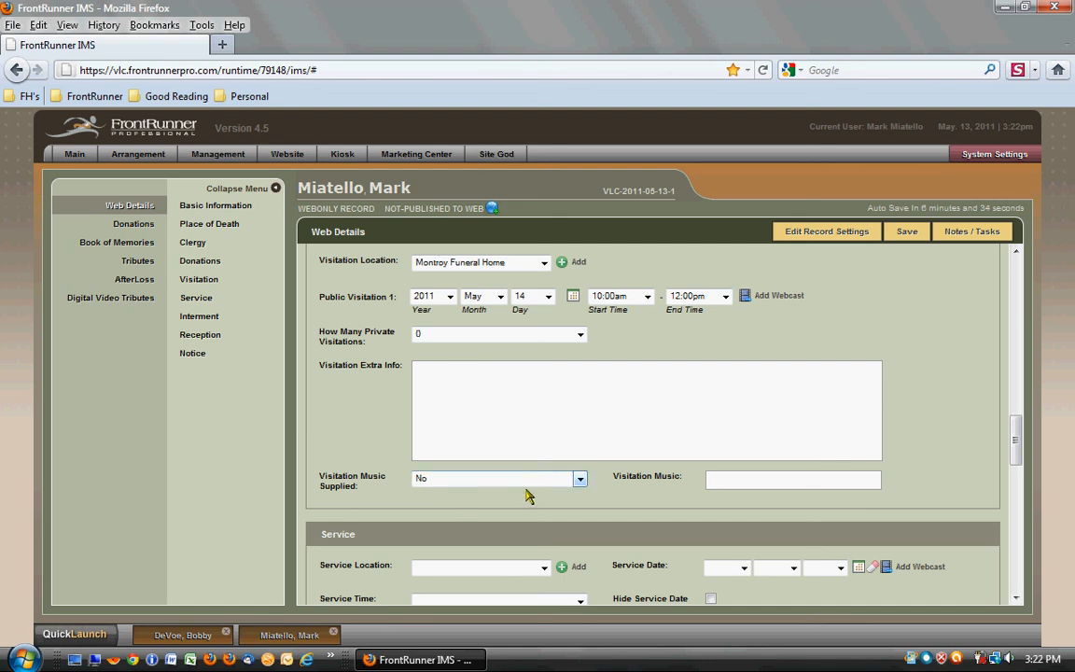
left_click(580, 481)
left_click(579, 481)
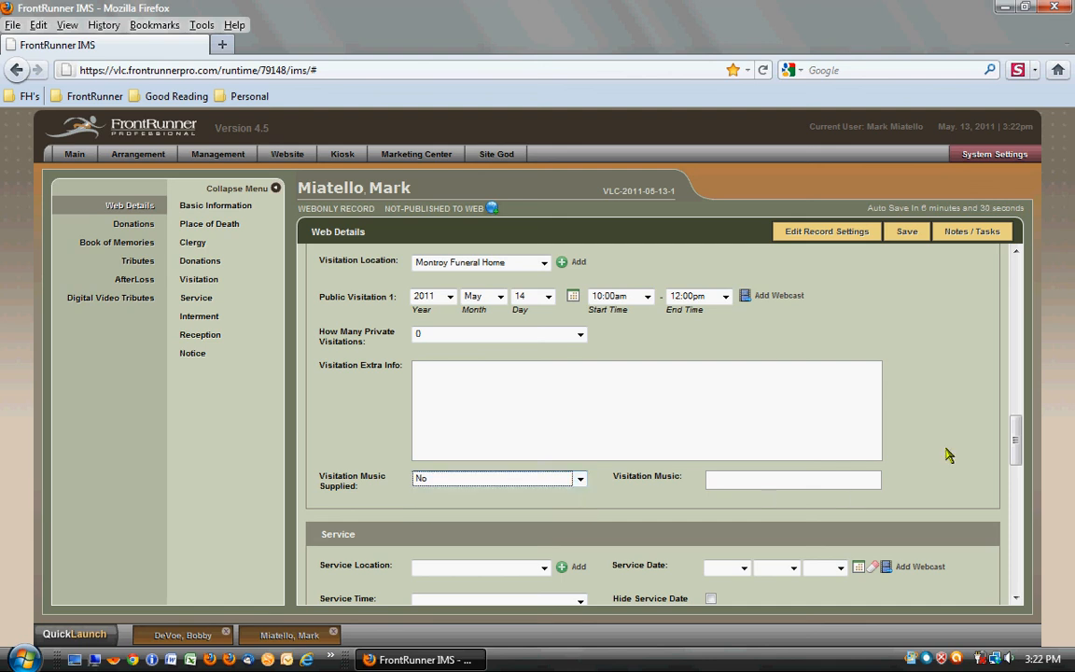
- Set the service to take place at Montroy Funeral Home on May 14, 2011 at 12:00pm
scroll(947, 454, "down", 4)
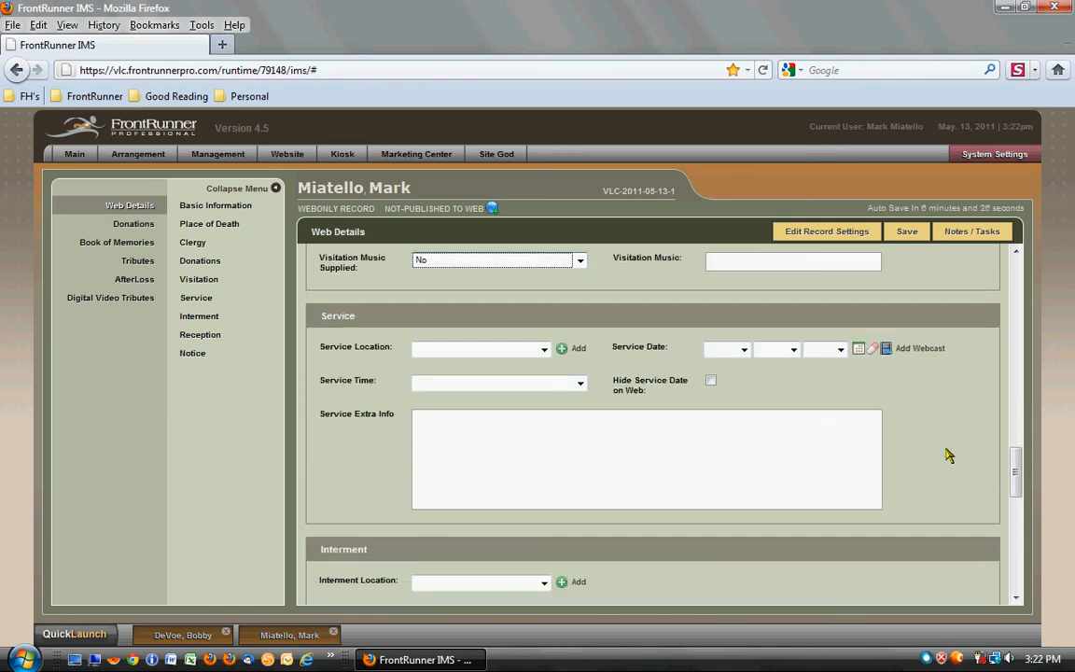
left_click(544, 350)
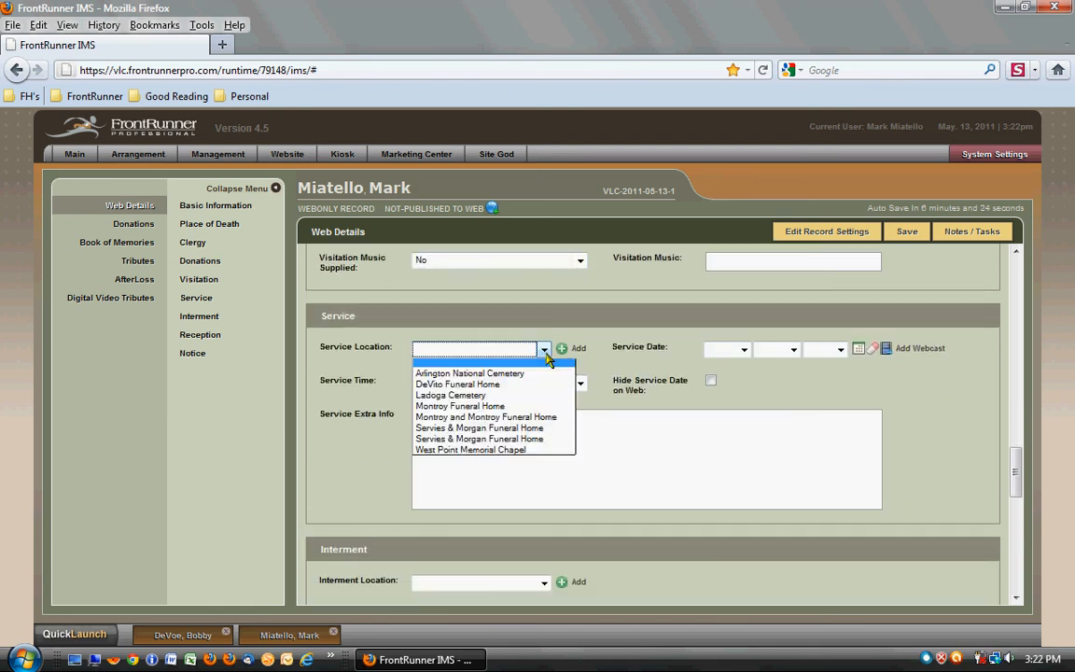
left_click(499, 408)
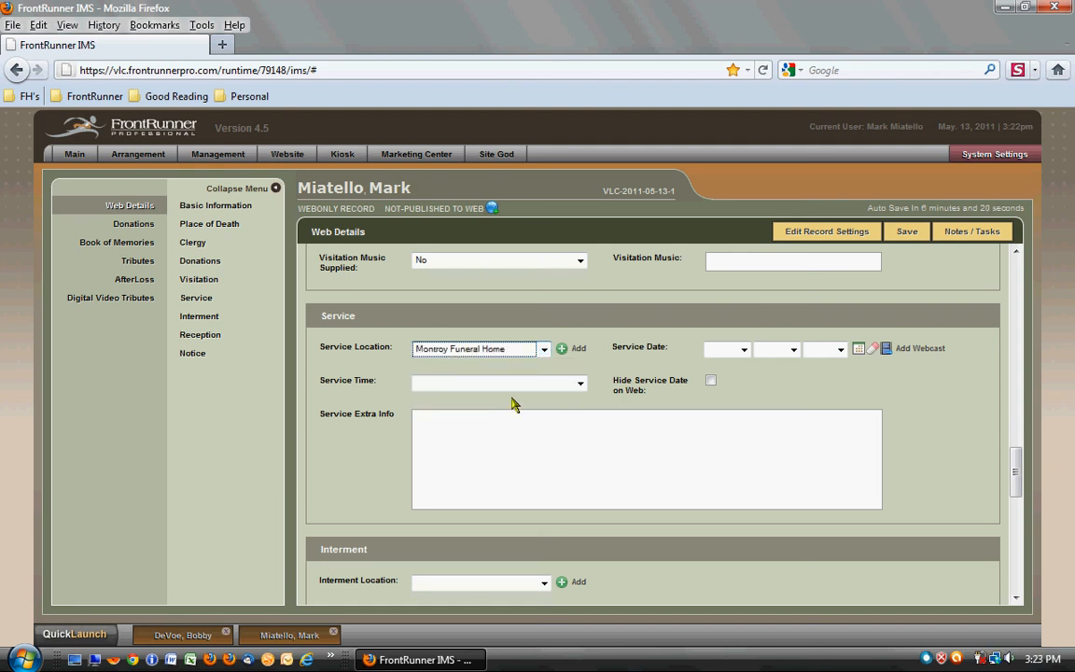
left_click(860, 349)
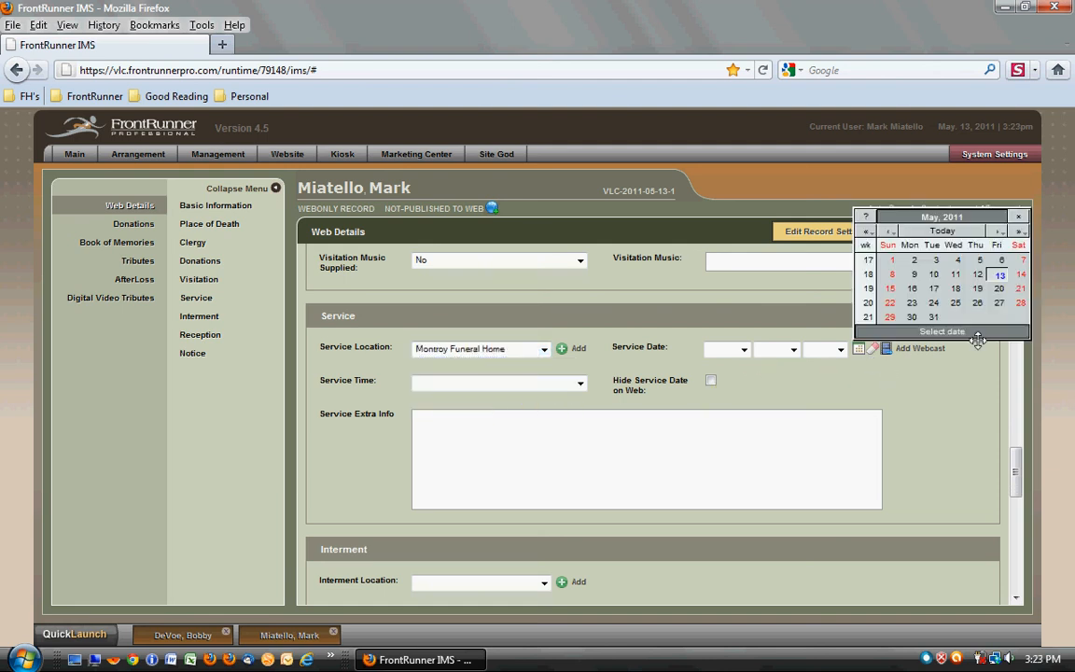
left_click(1021, 275)
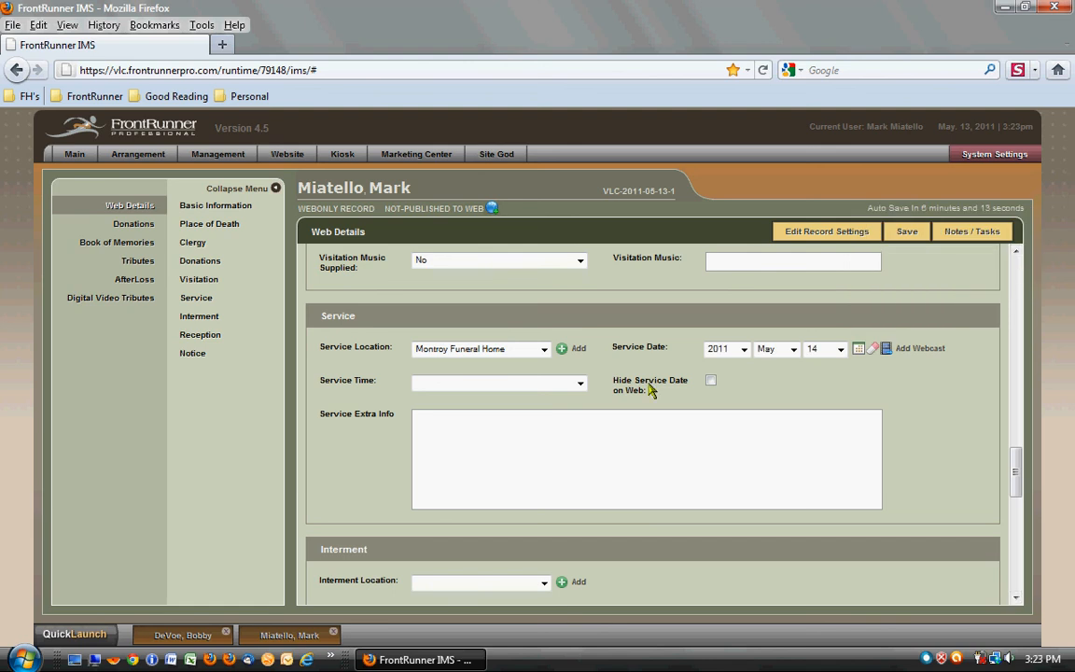
left_click(580, 382)
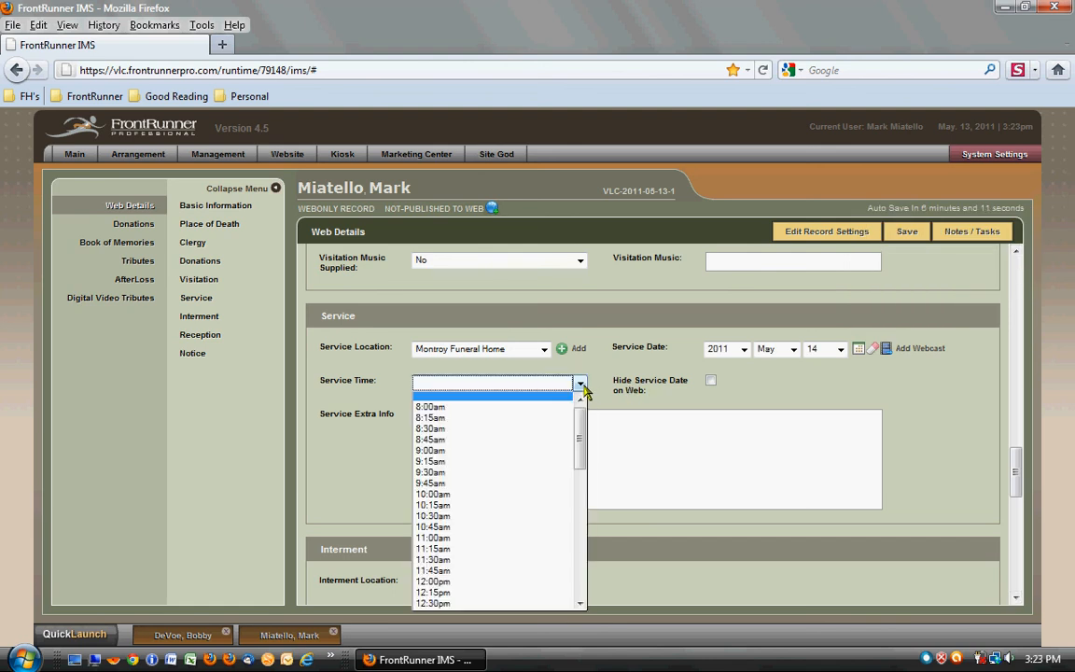
left_click(523, 581)
left_click(970, 484)
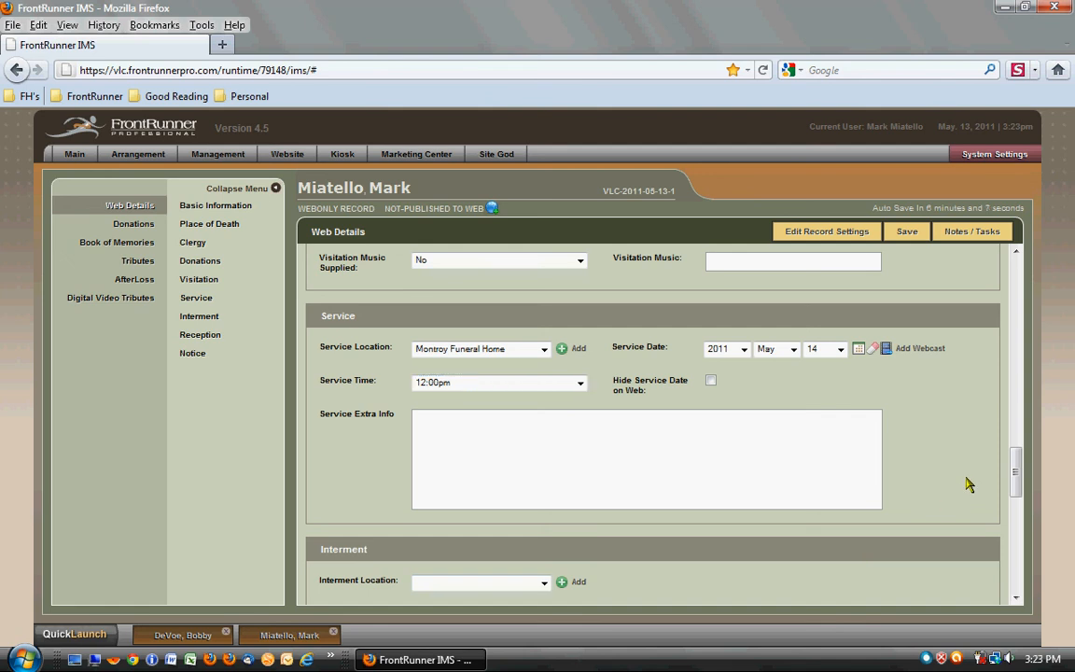
- Choose Cataraqui Cemetery as the interment location
scroll(970, 484, "down", 3)
scroll(957, 476, "up", 1)
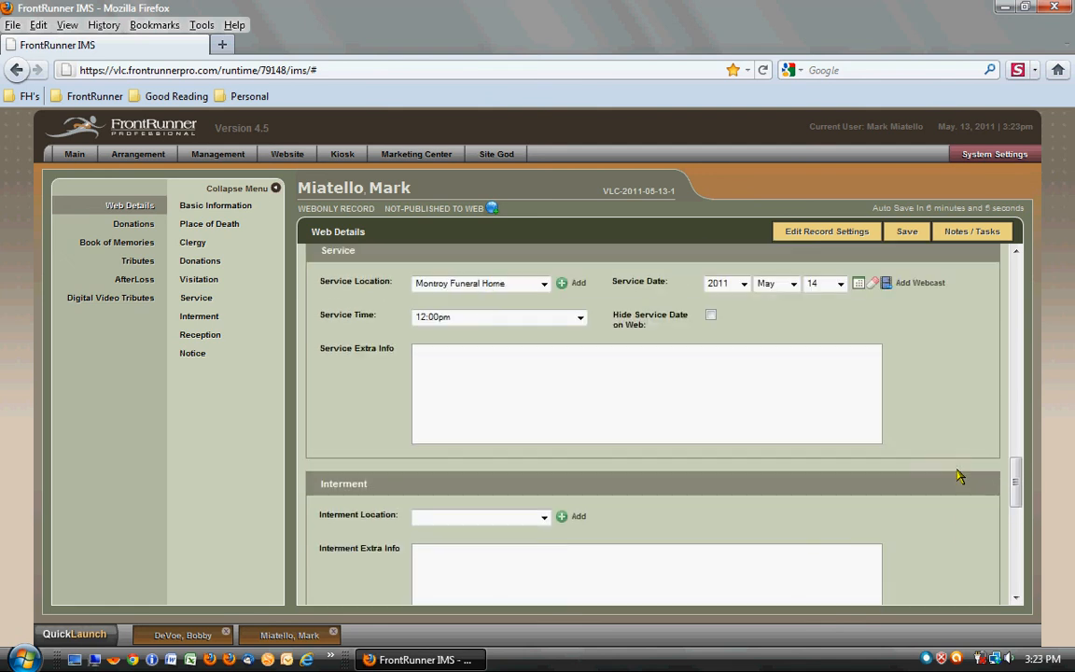
scroll(956, 476, "up", 2)
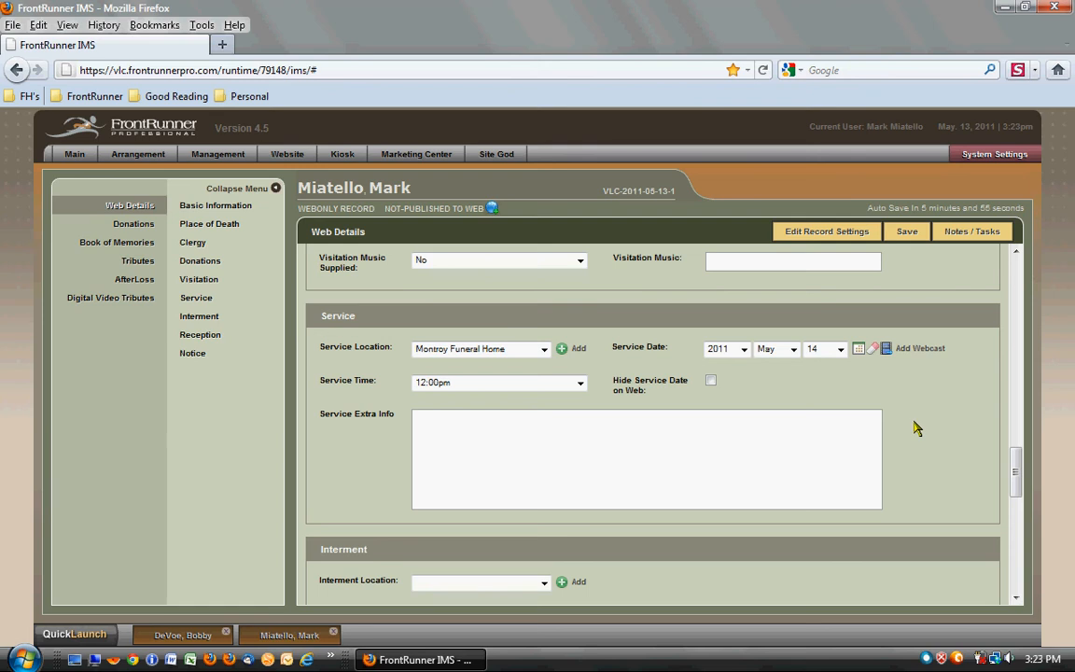
scroll(905, 424, "down", 3)
scroll(914, 426, "down", 3)
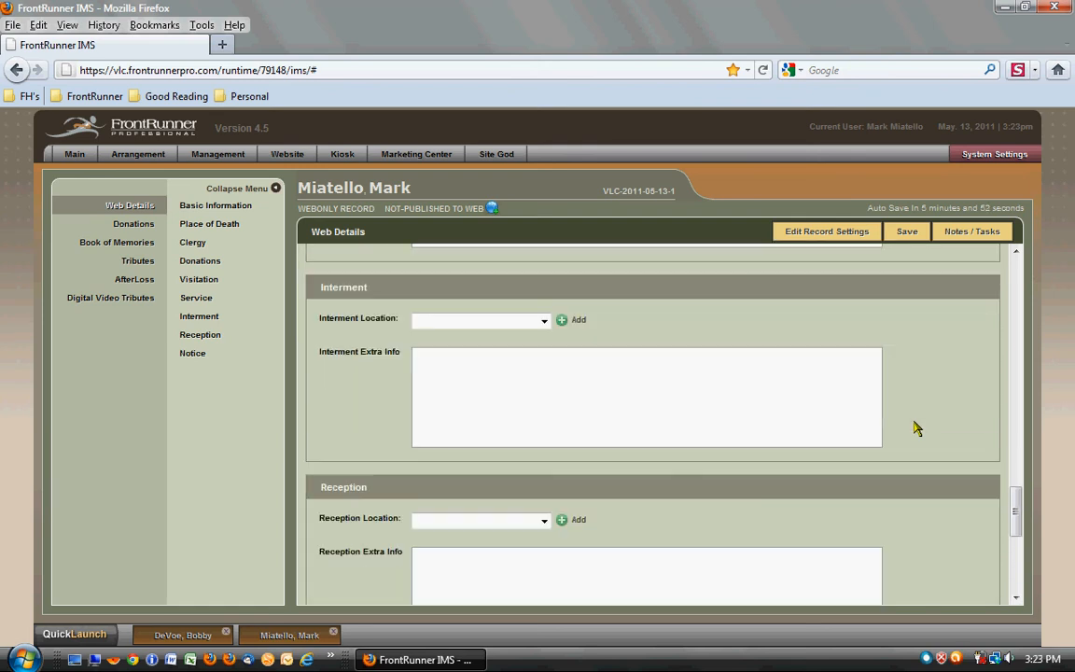
left_click(544, 320)
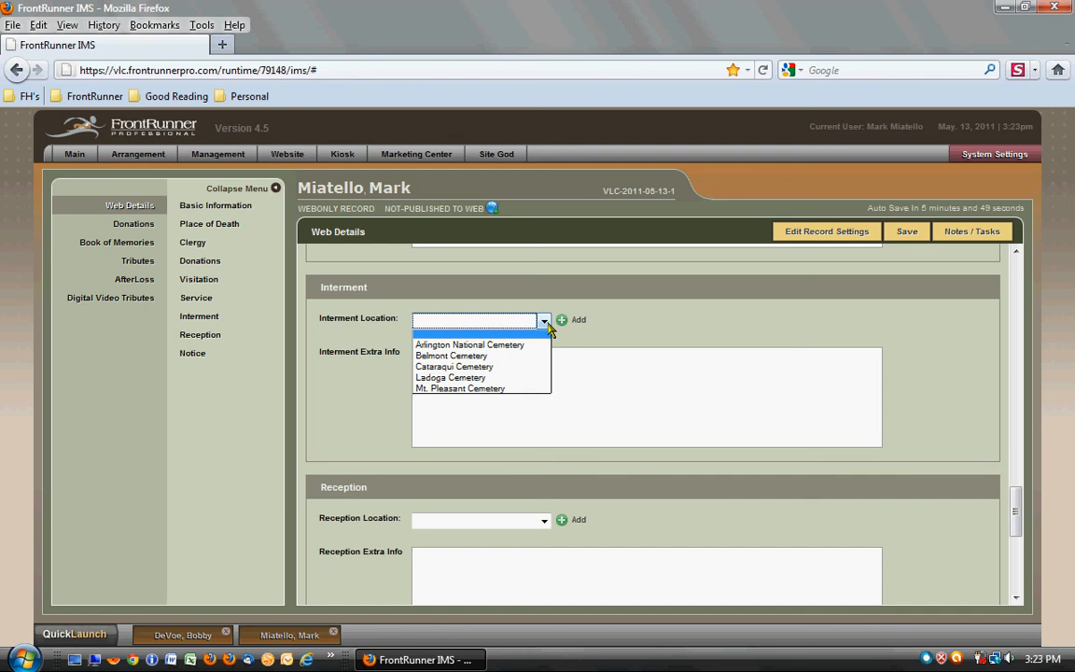
left_click(476, 372)
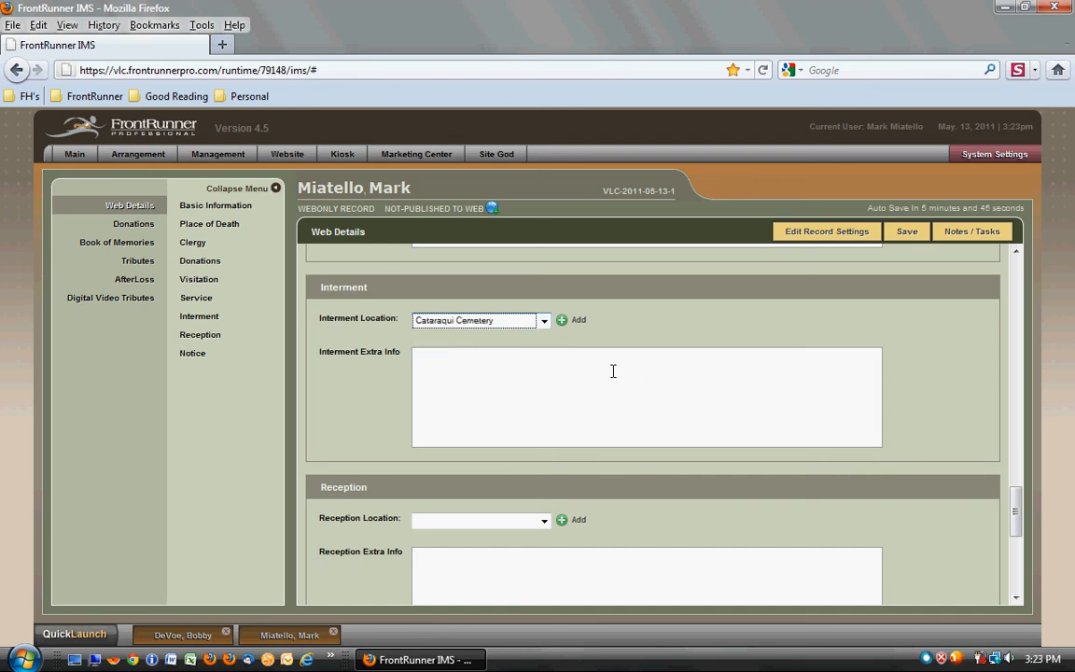
- Open the form for adding an interment location, review its fields and location types, and cancel it
left_click(563, 323)
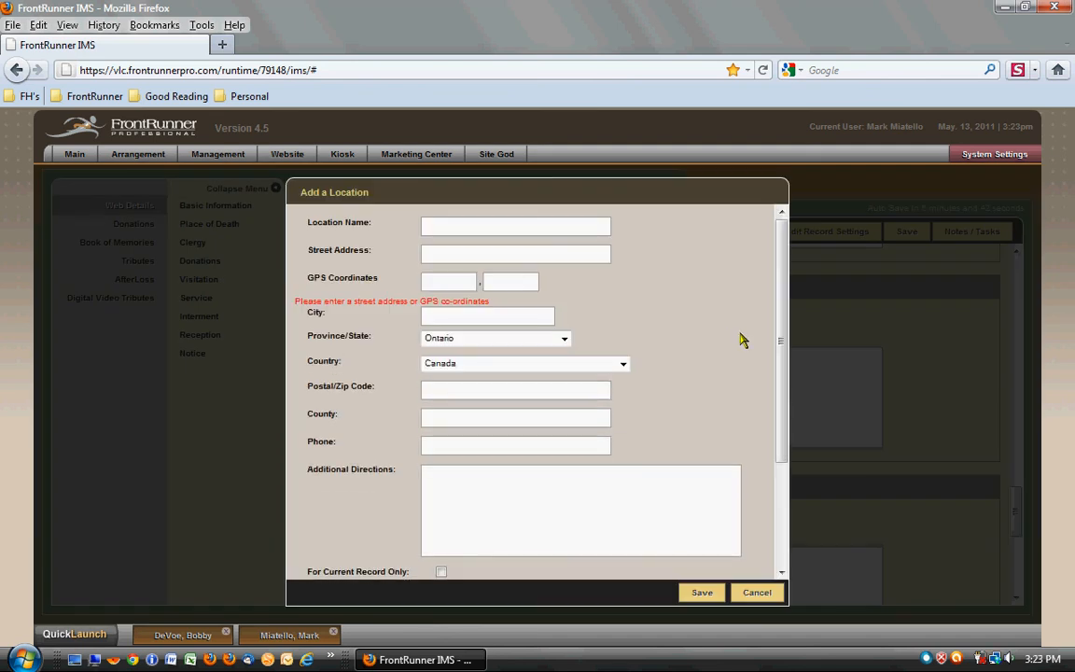
scroll(744, 338, "down", 3)
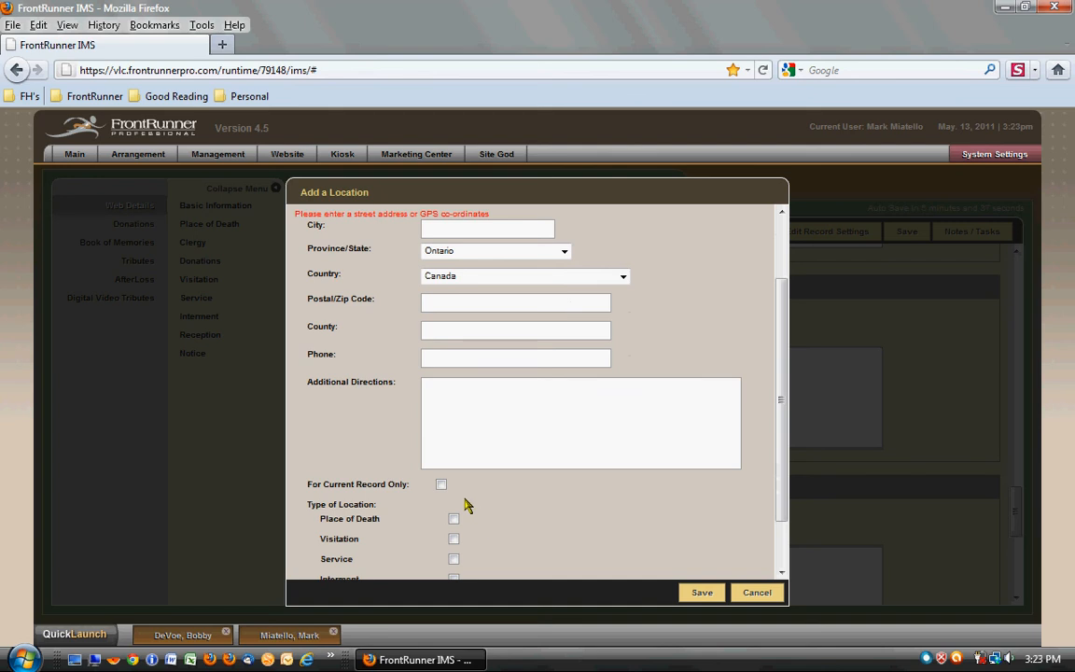
scroll(523, 519, "down", 1)
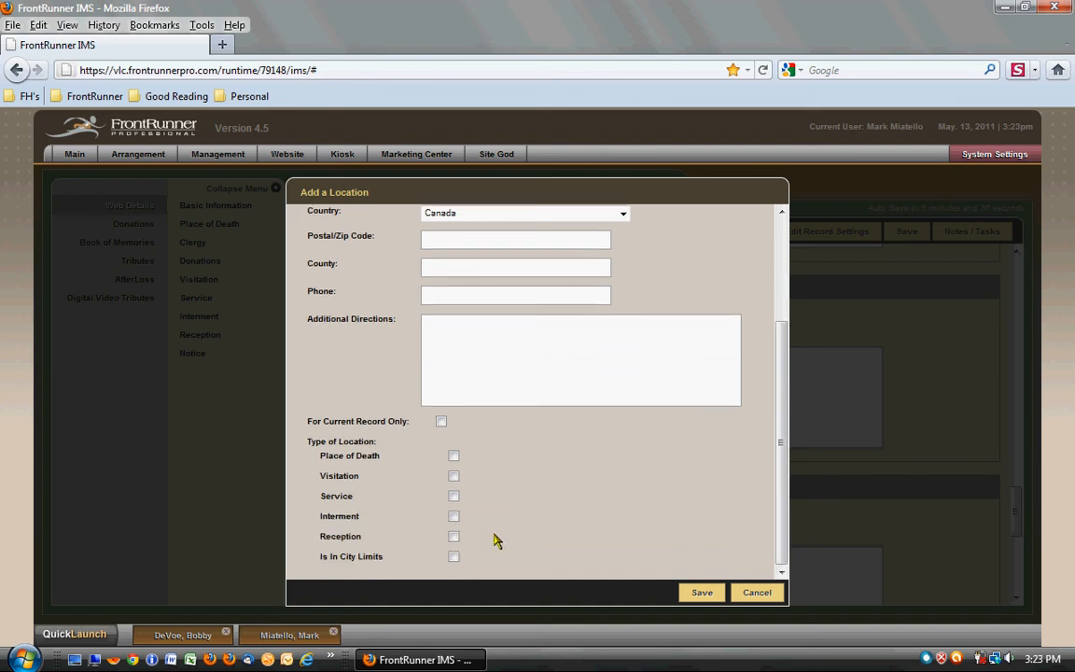
left_click(757, 594)
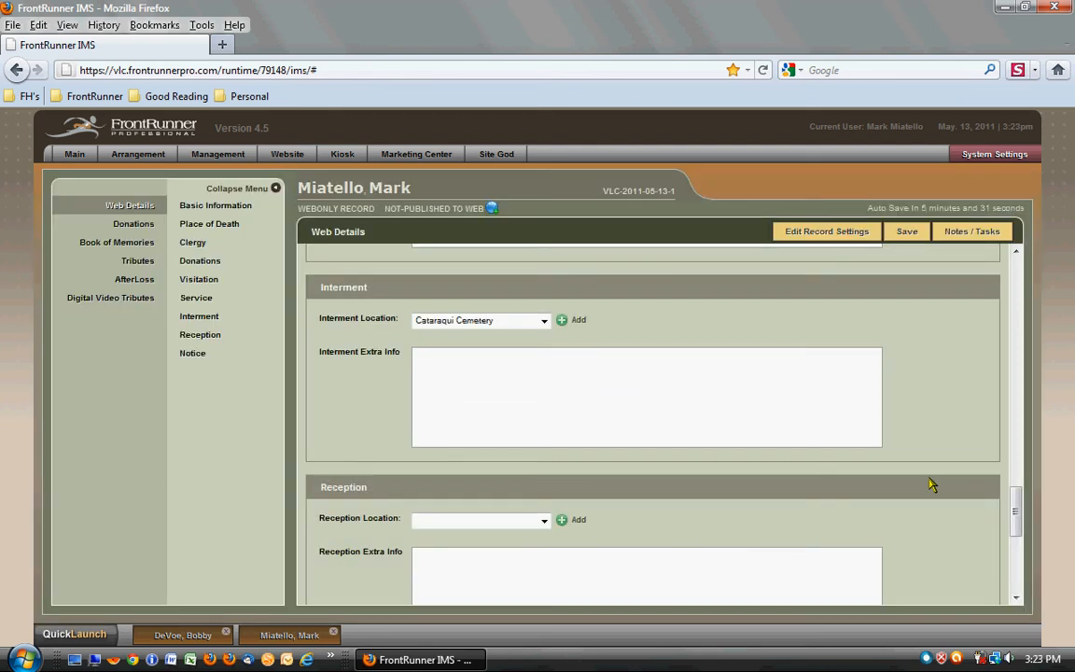
- Postpone the Windows Update restart and go past the Reception section to the Notice section
scroll(930, 483, "down", 1)
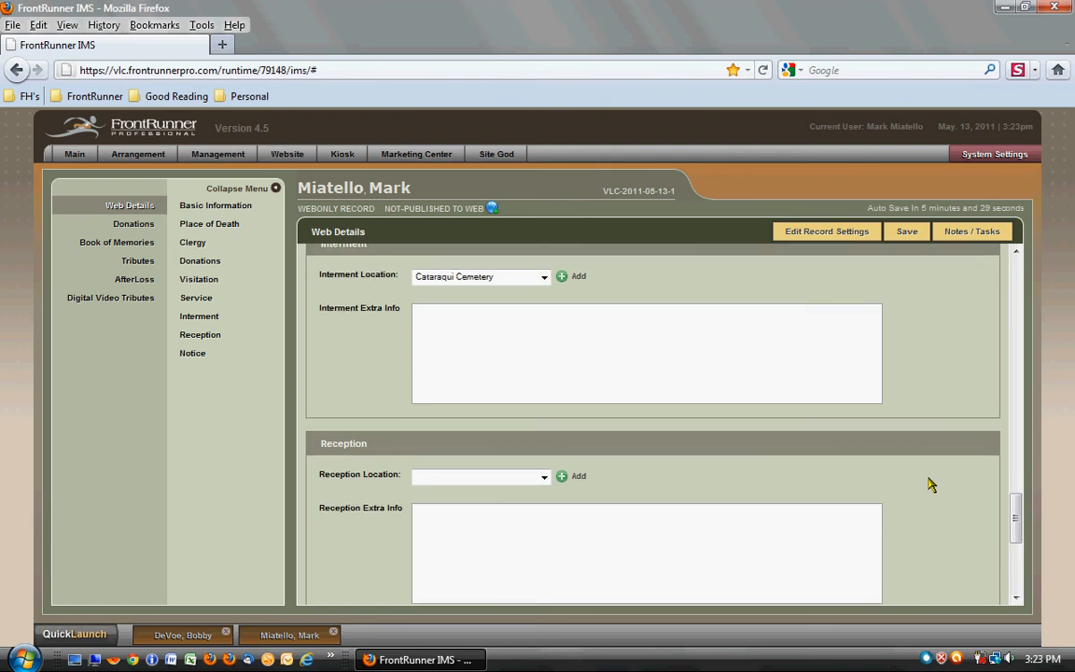
scroll(931, 483, "down", 3)
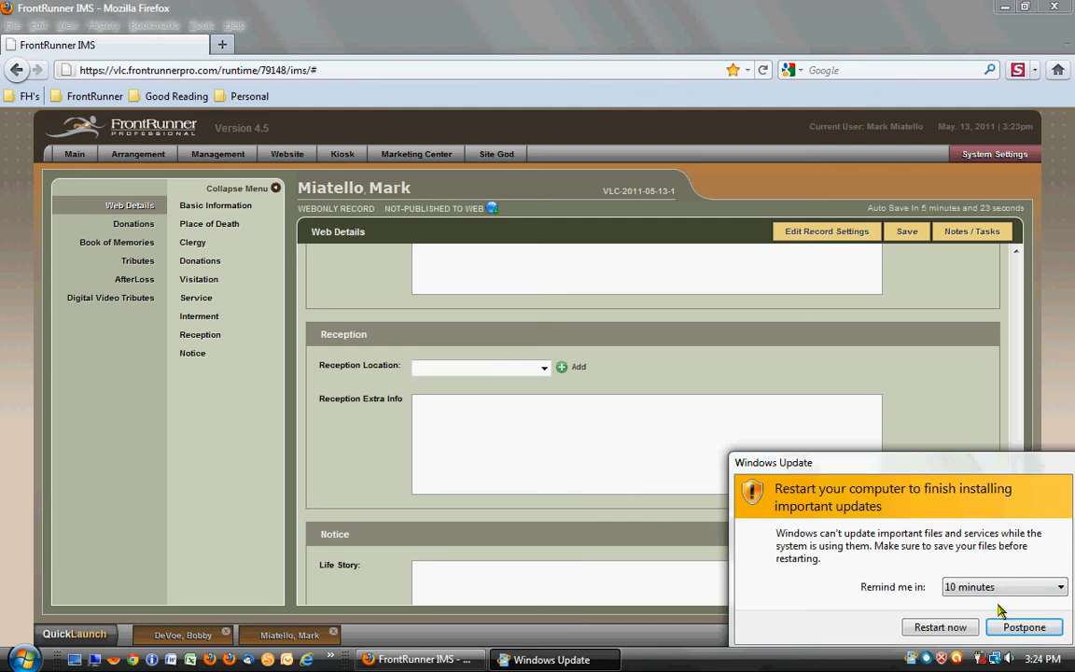
left_click(1027, 628)
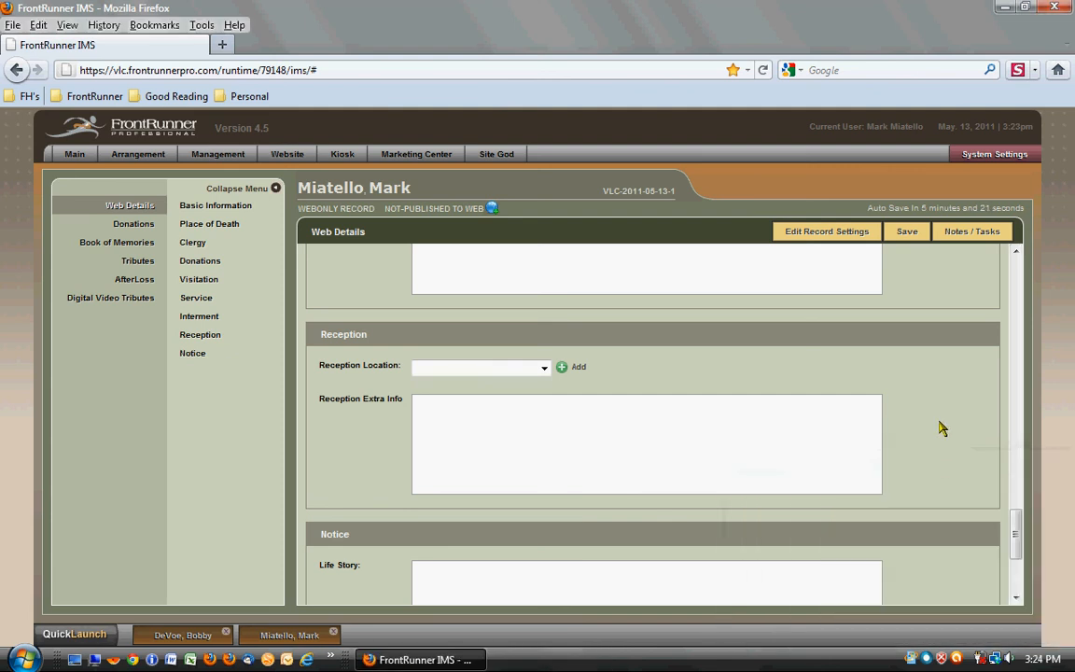
scroll(941, 427, "down", 5)
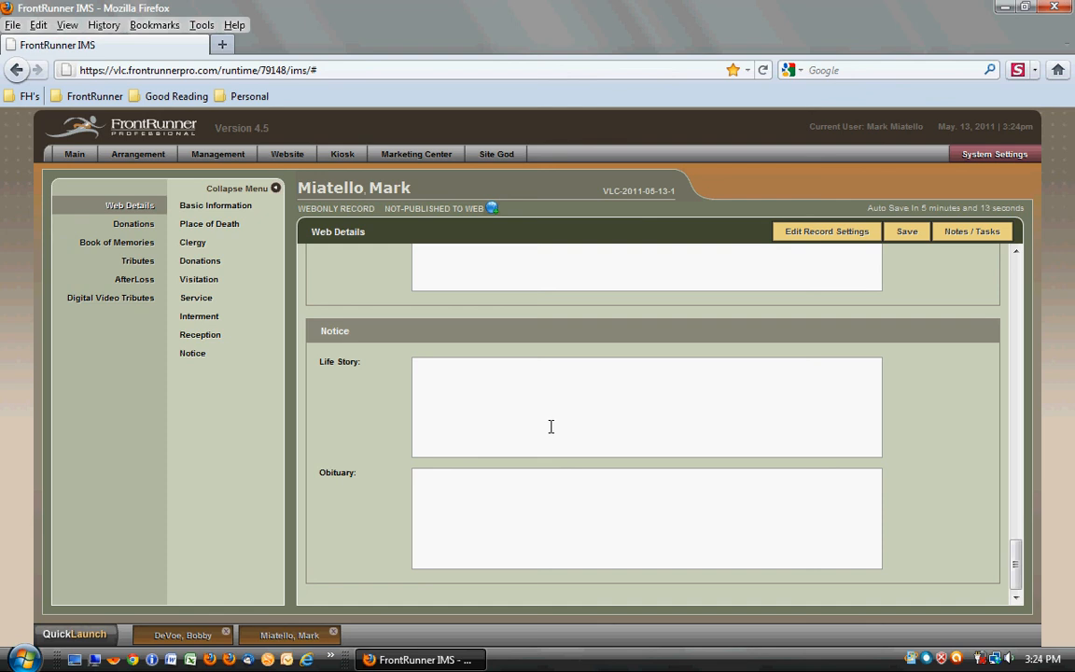
- Enter the obituary "Lost at sea after setting sail for a three hour cruise." in the Notice section and save the record
left_click(534, 525)
type("ost at sea after setting sail for a three hour cru")
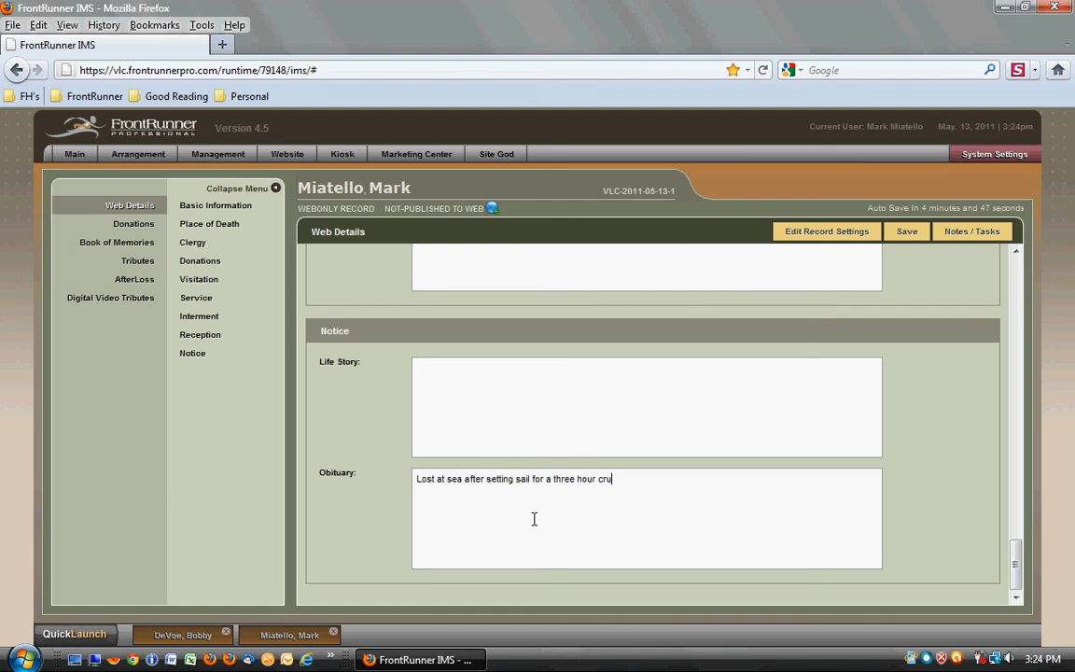
type("ise")
left_click(908, 234)
- Review the Basic Information section, set Co-Celebrant 1 to the listed pastor in the Clergy section, and save the record
left_click(228, 213)
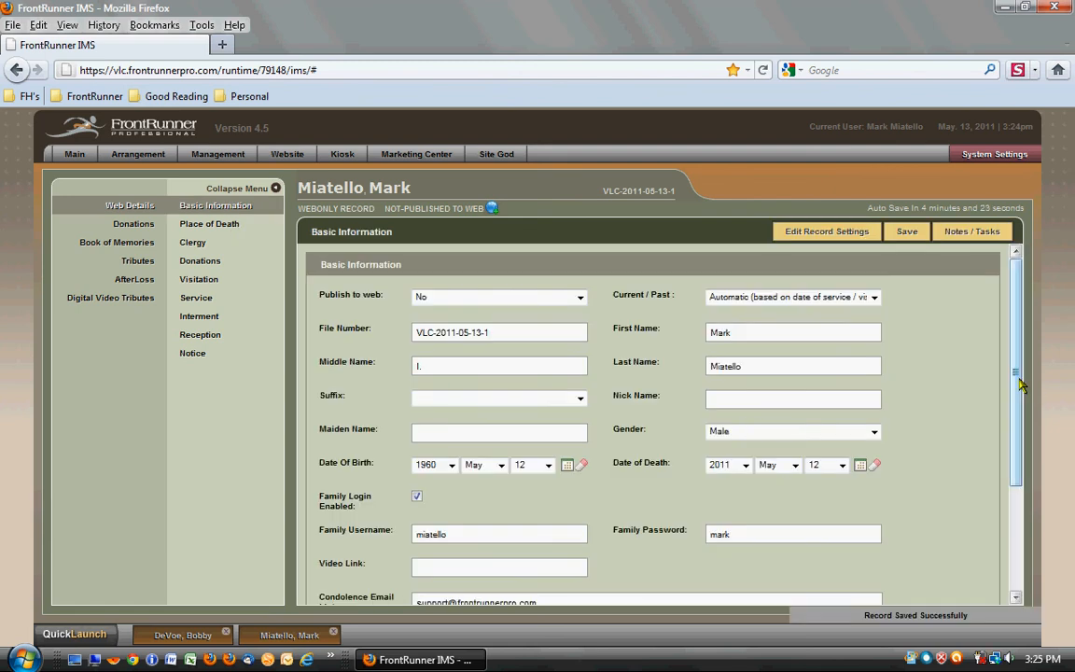
scroll(1015, 460, "down", 3)
scroll(1016, 462, "down", 1)
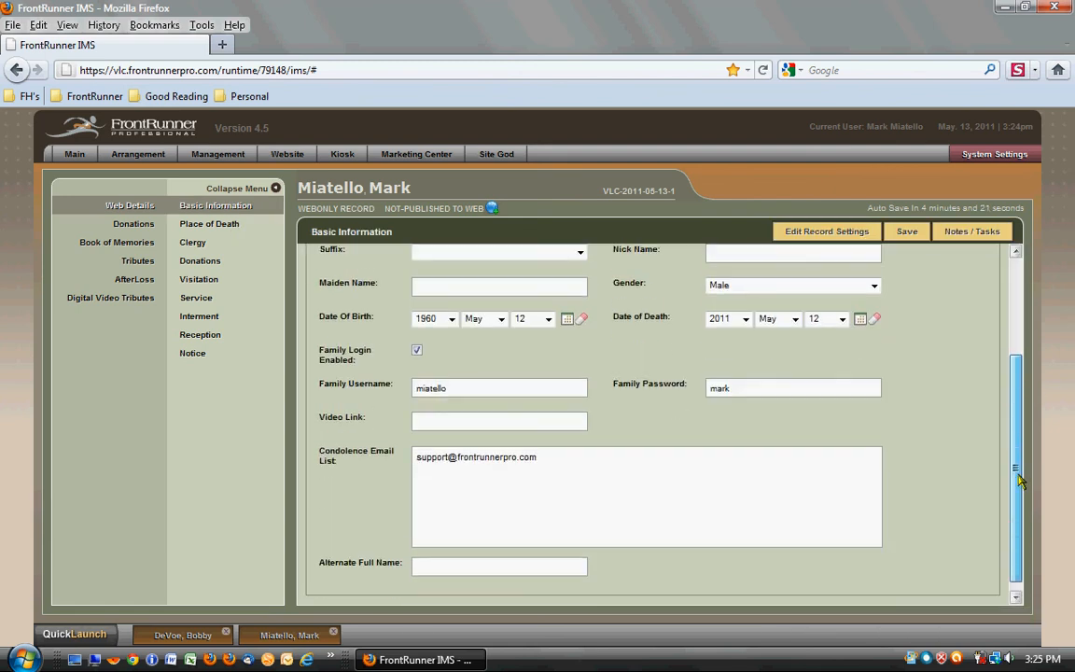
scroll(1019, 430, "up", 3)
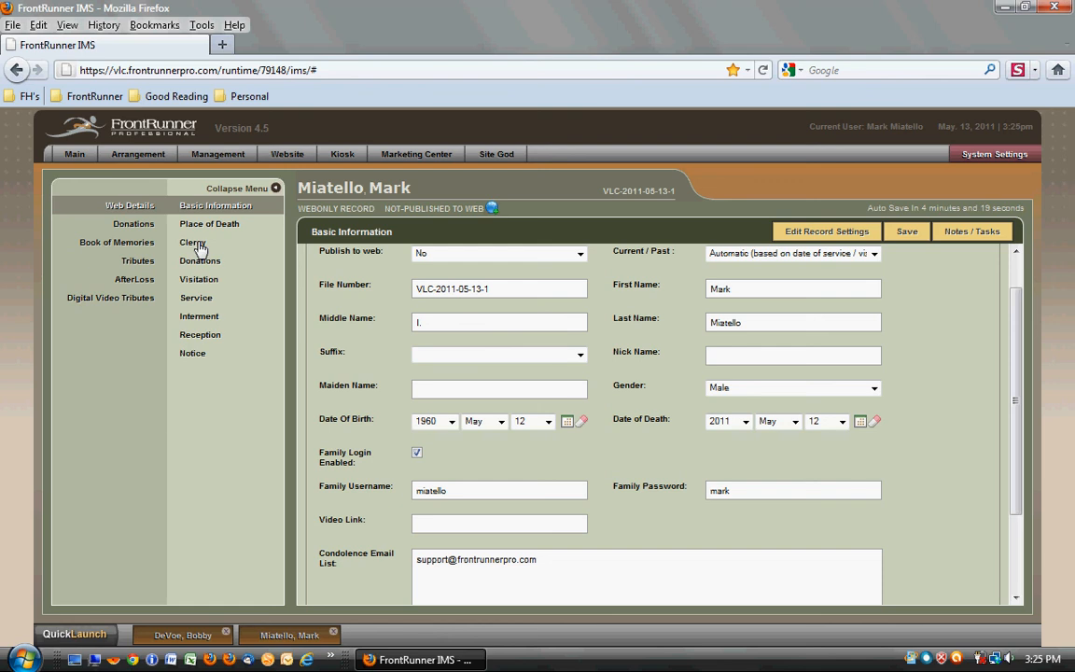
left_click(194, 244)
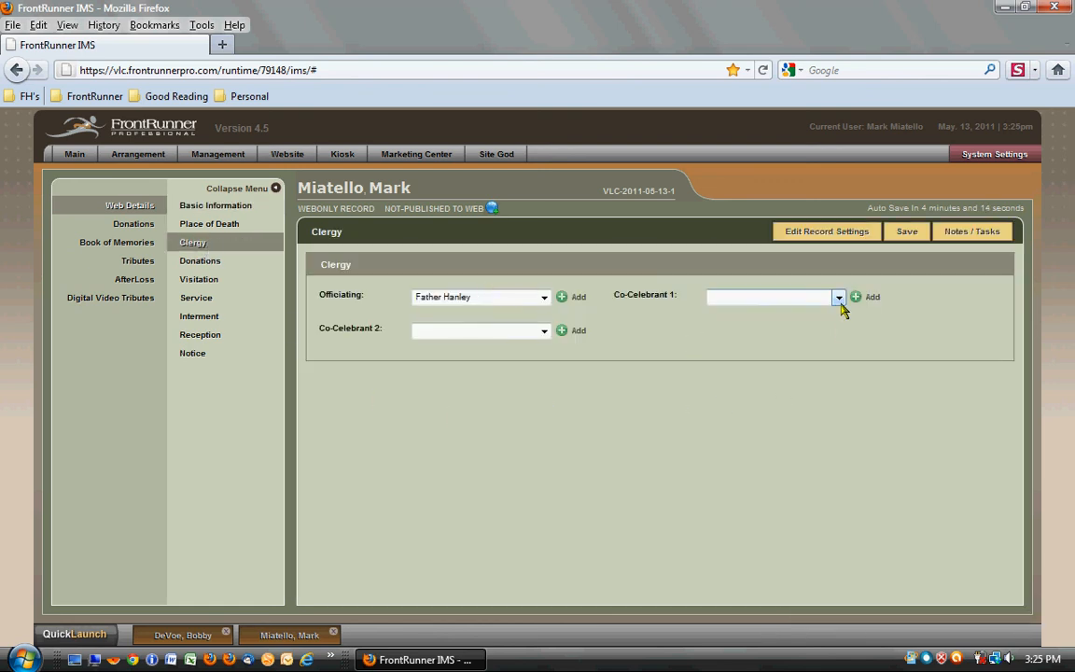
left_click(758, 297)
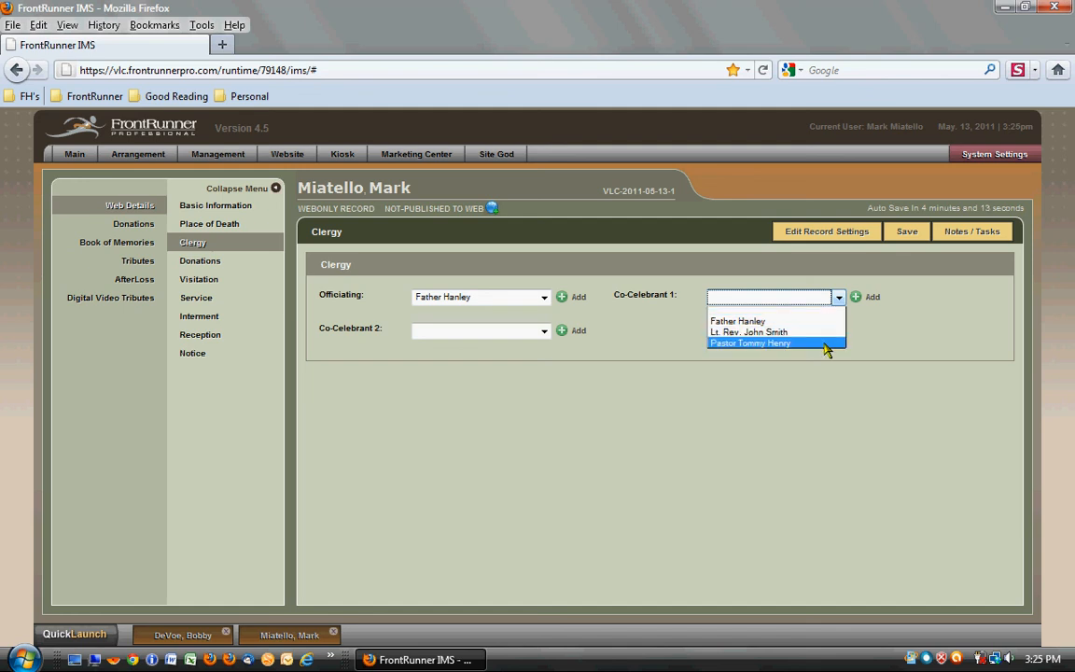
left_click(827, 342)
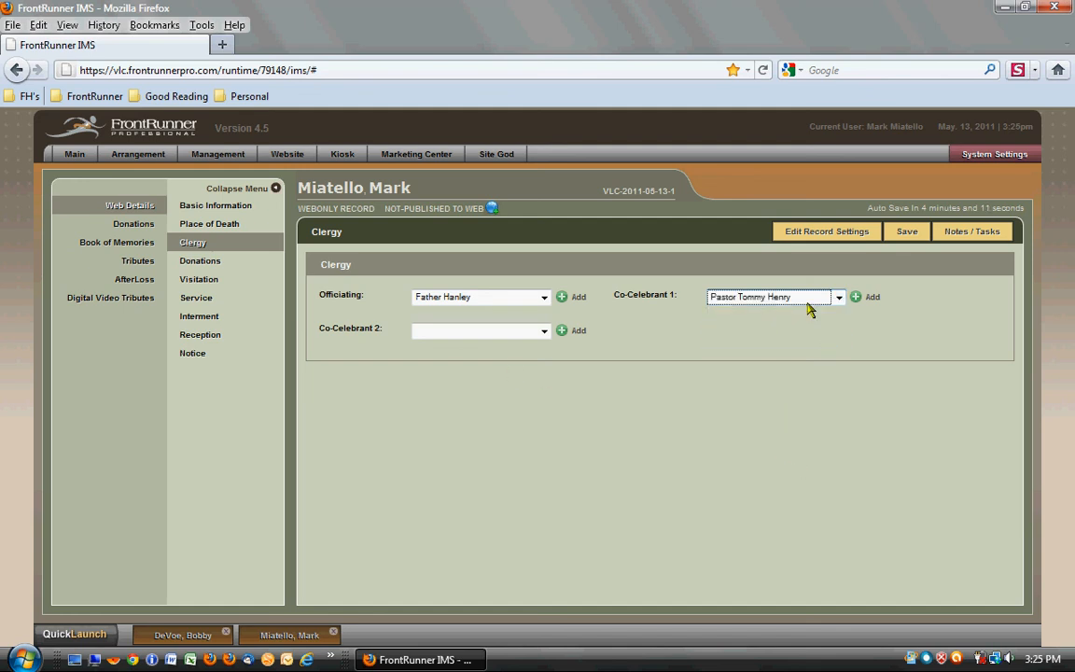
left_click(909, 234)
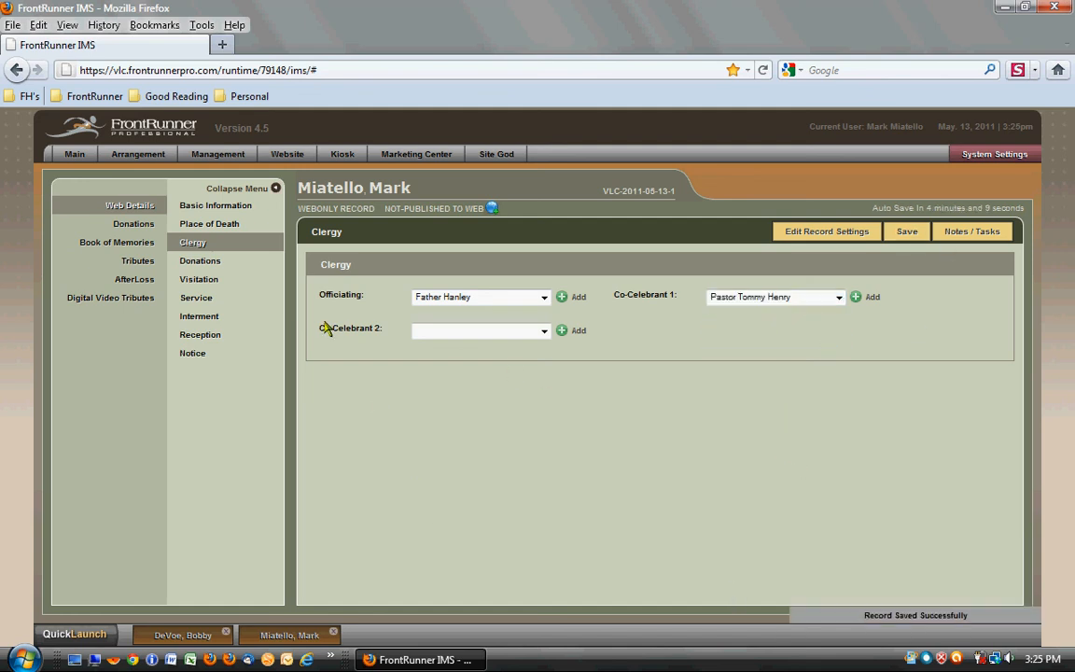
- Set the service time to 12:45pm and save the record
left_click(198, 299)
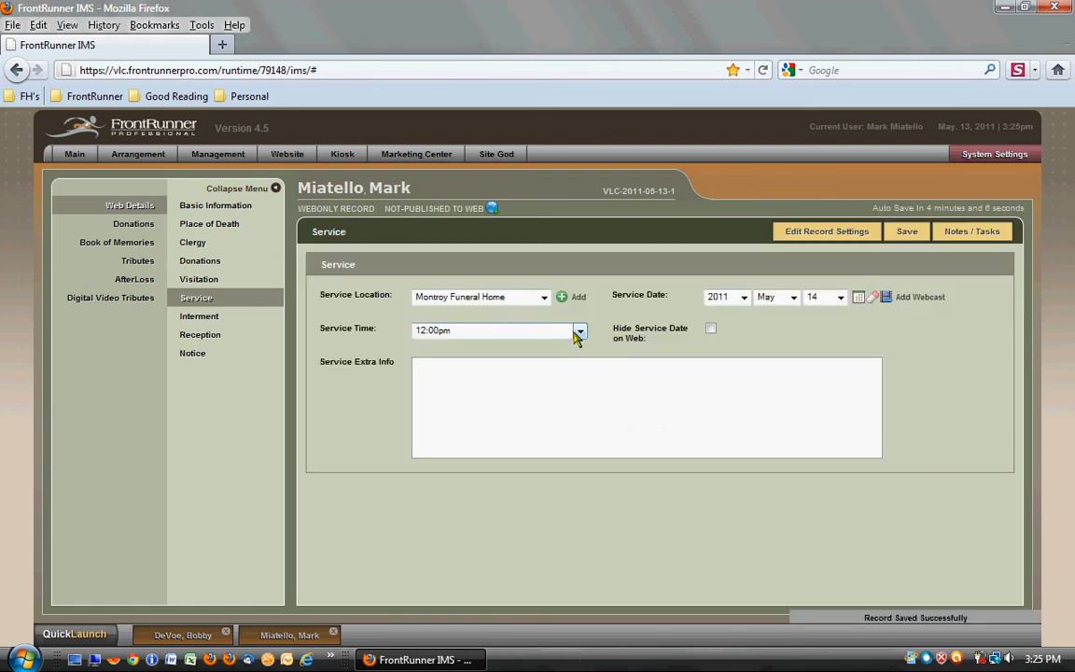
left_click(580, 331)
left_click_drag(577, 393, 578, 407)
left_click(481, 515)
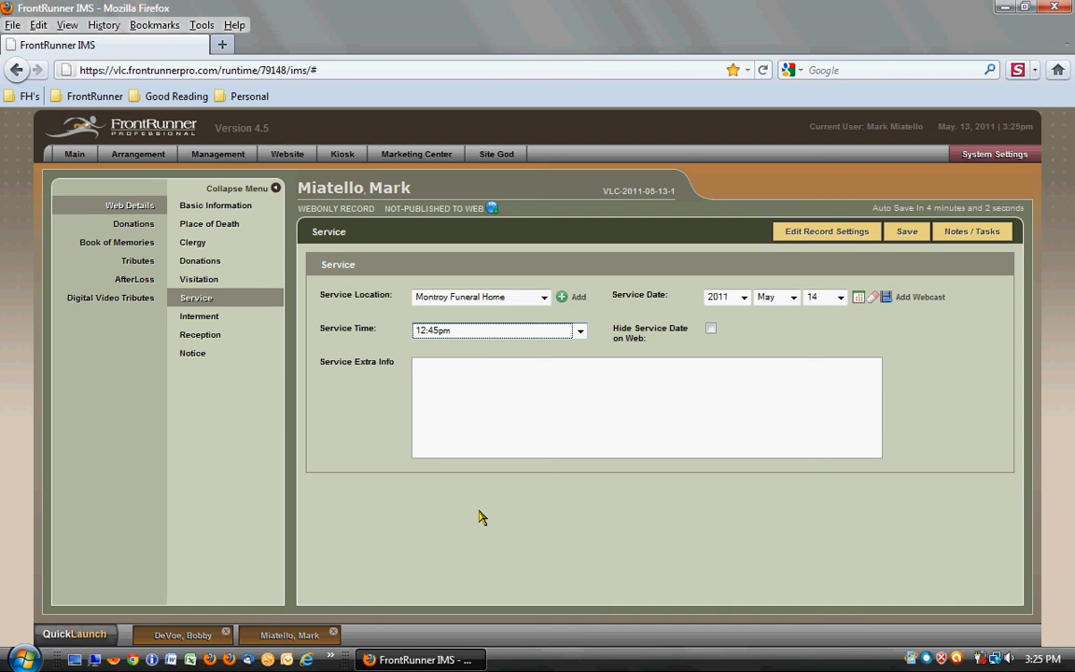
left_click(915, 240)
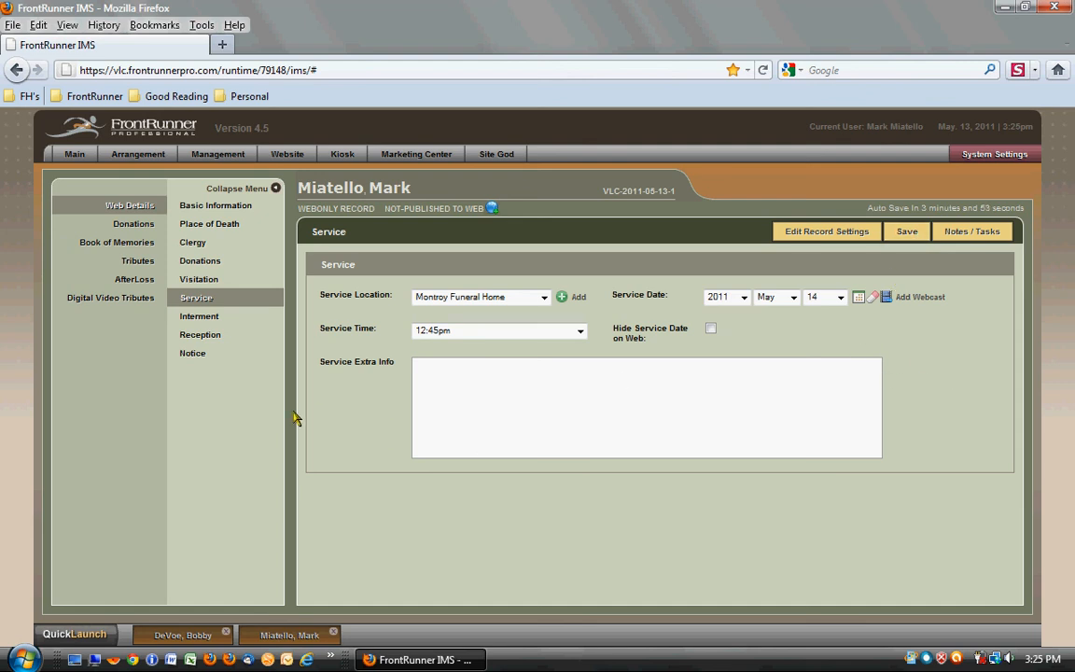
- Try the Retro 80's theme for the Book of Memories, change it to Fisherman, and save the theme
left_click(125, 247)
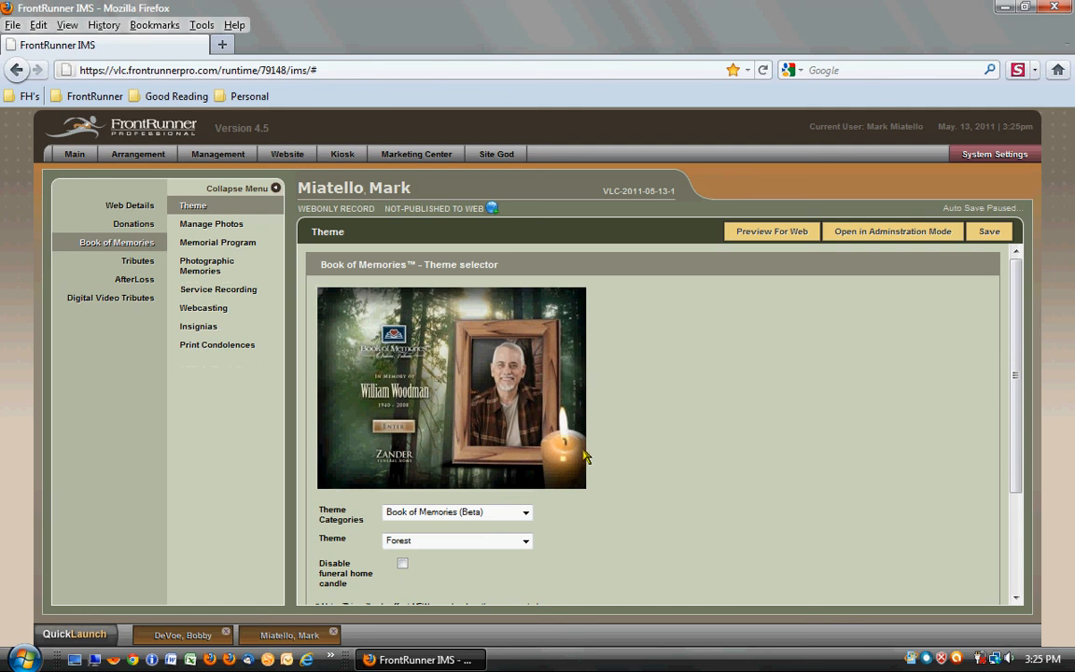
scroll(709, 473, "down", 2)
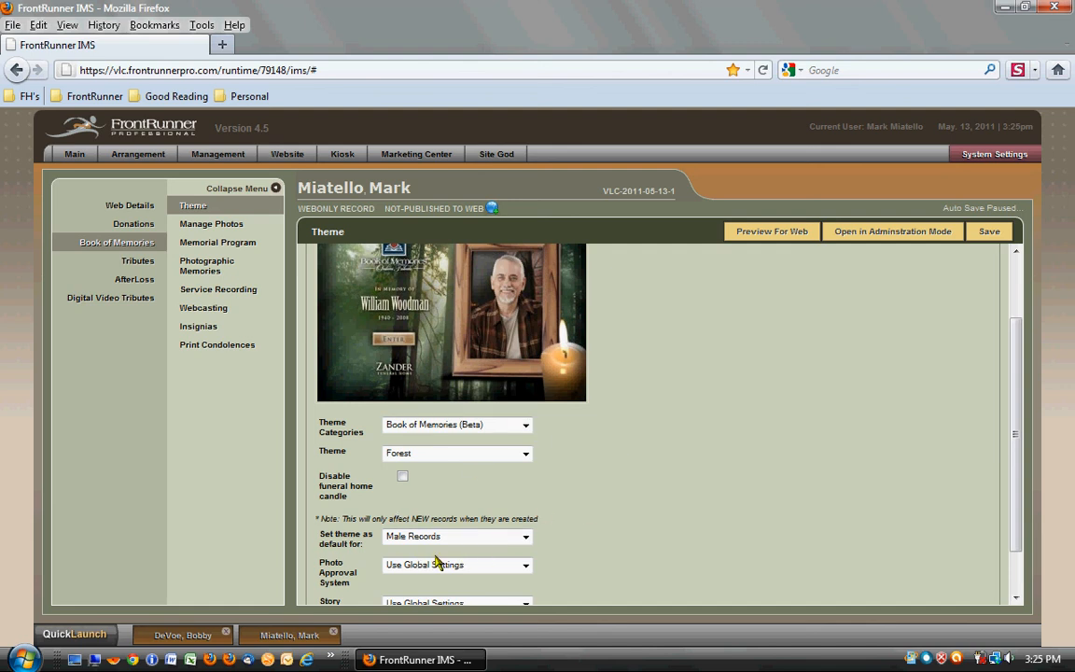
left_click(525, 454)
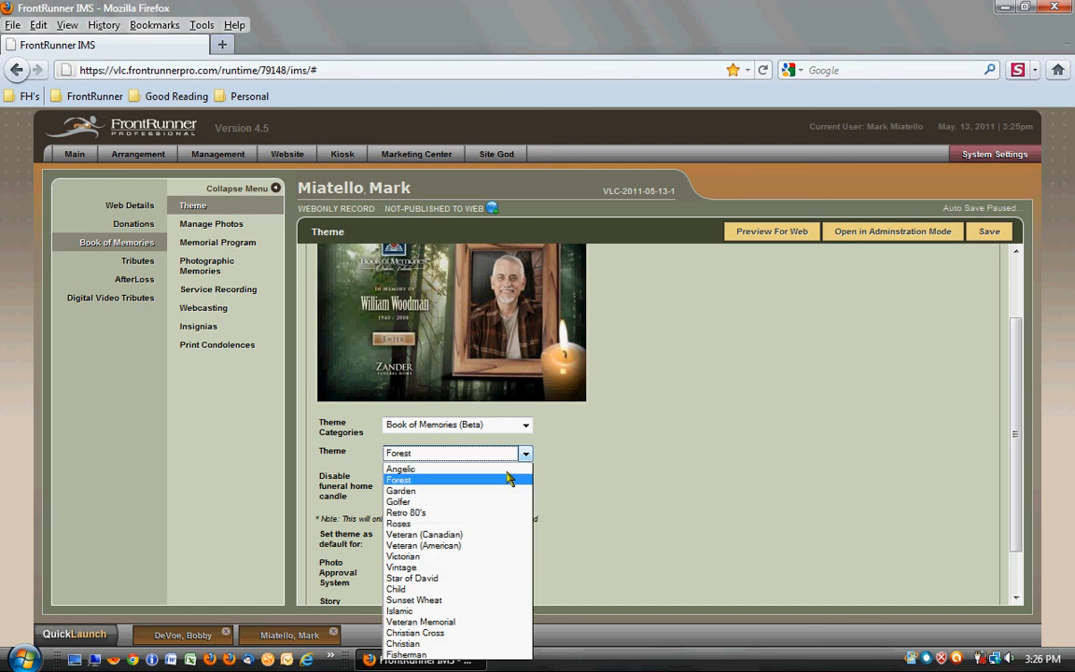
left_click(476, 518)
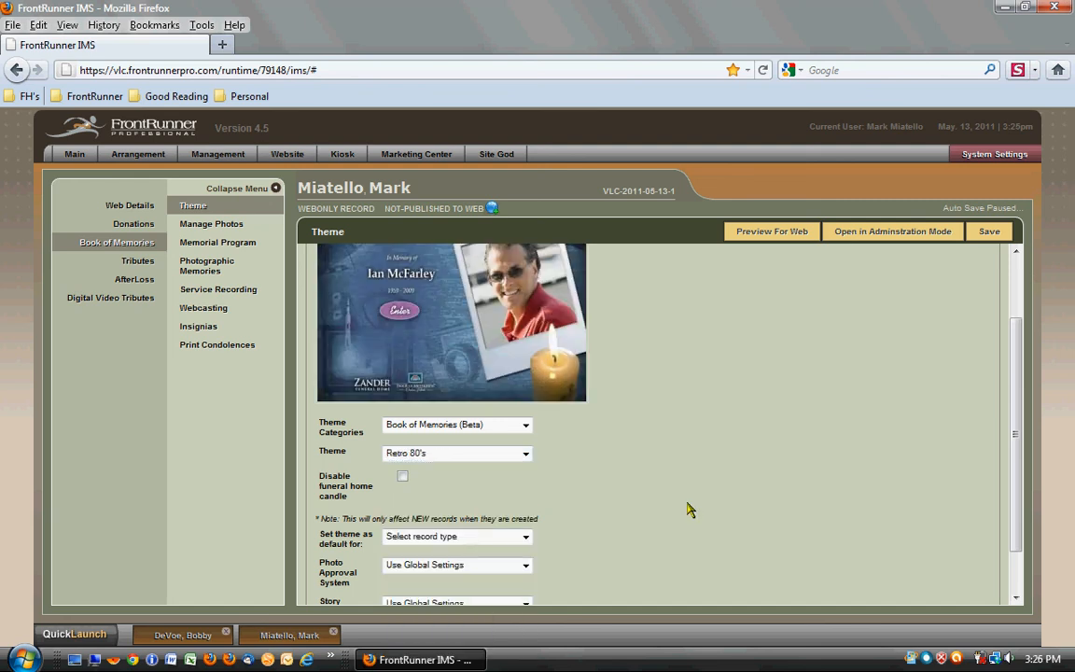
scroll(687, 509, "up", 1)
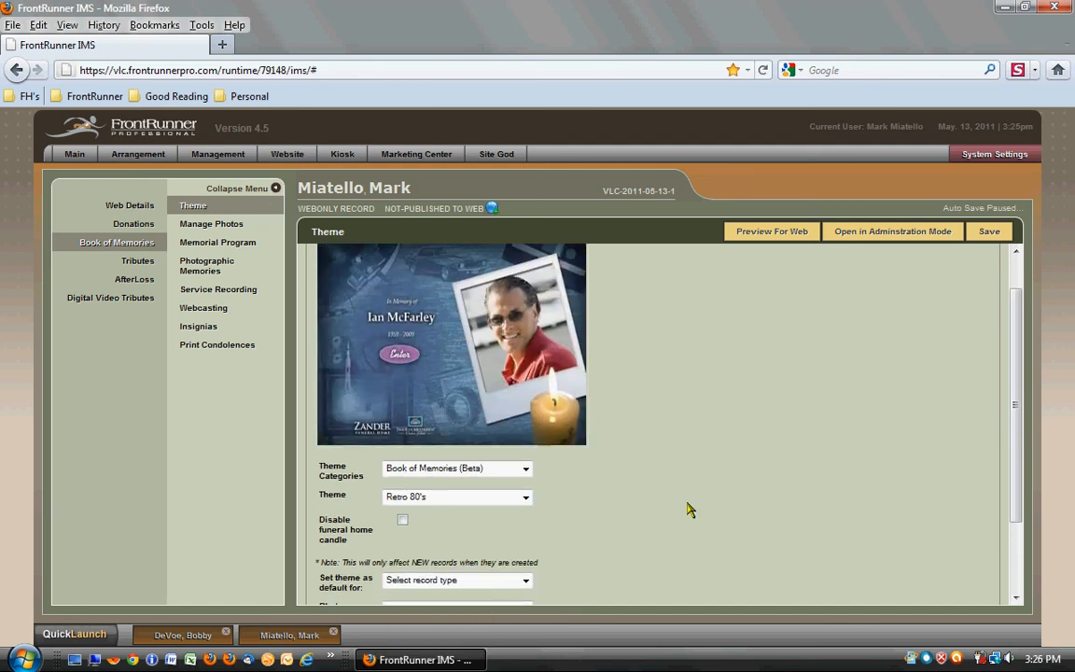
left_click(527, 501)
left_click(504, 484)
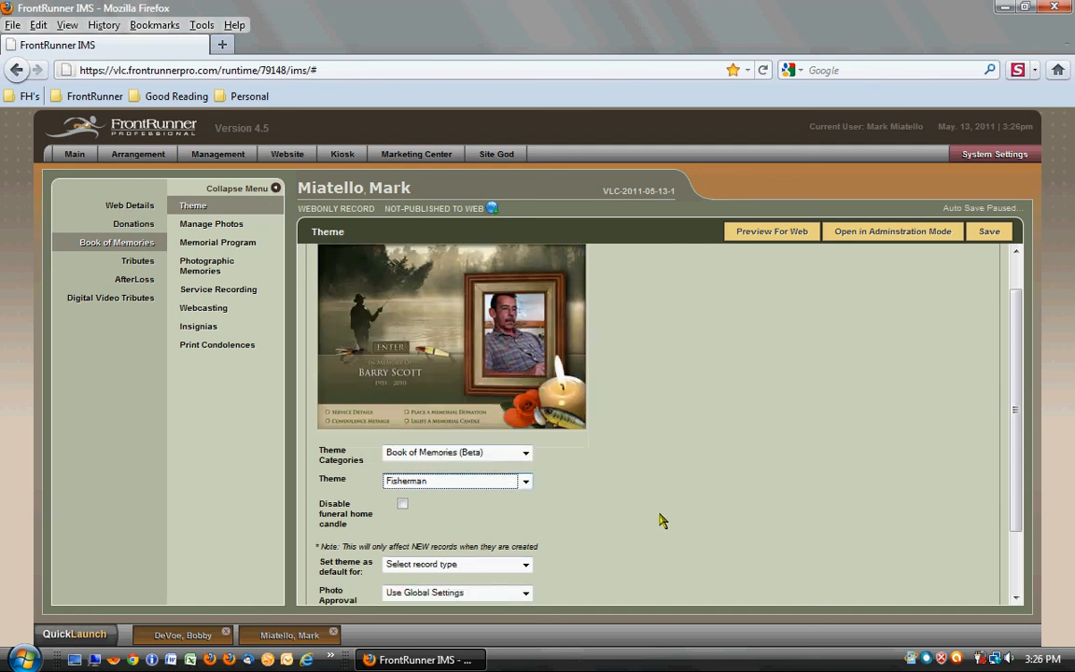
scroll(659, 520, "up", 1)
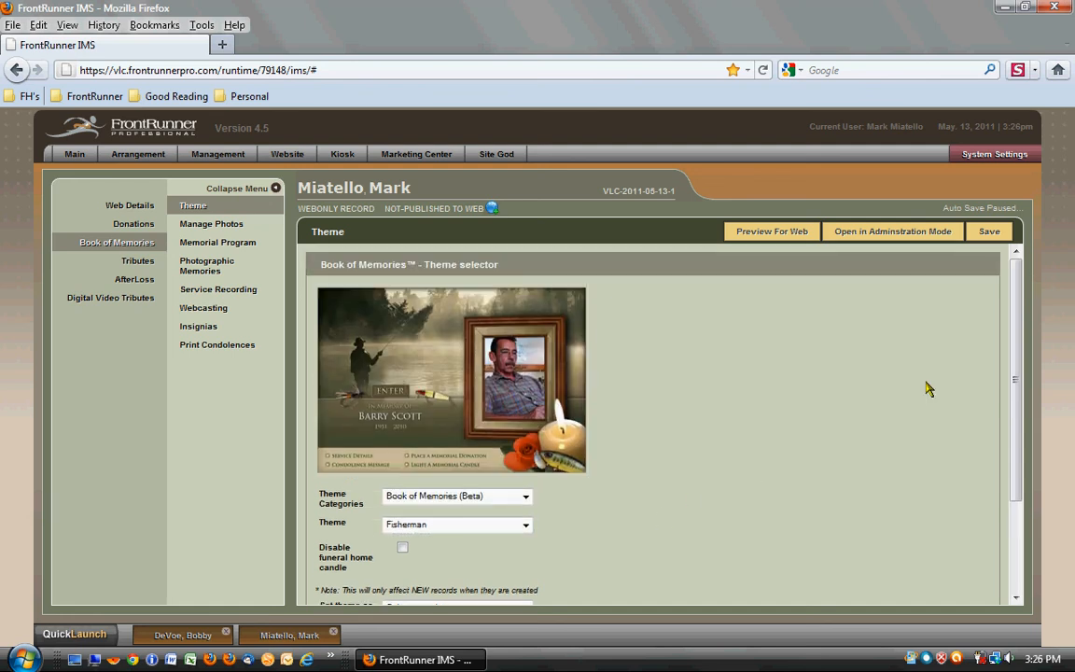
left_click(987, 233)
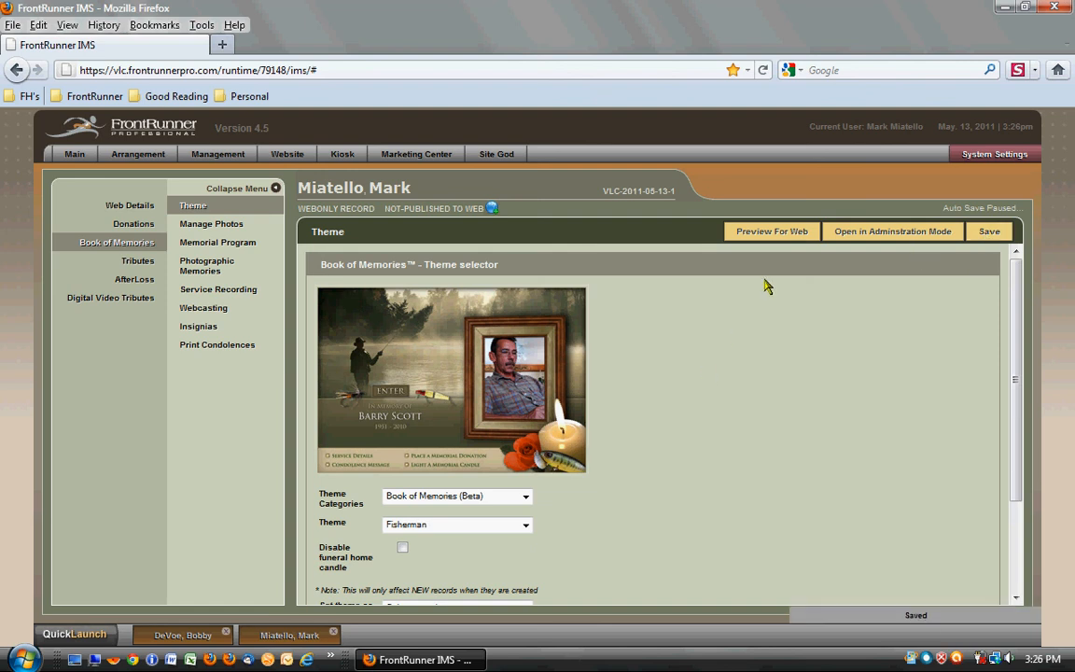
- Preview the Book of Memories for the web, enter it, and examine its service details and obituary pages
left_click(774, 233)
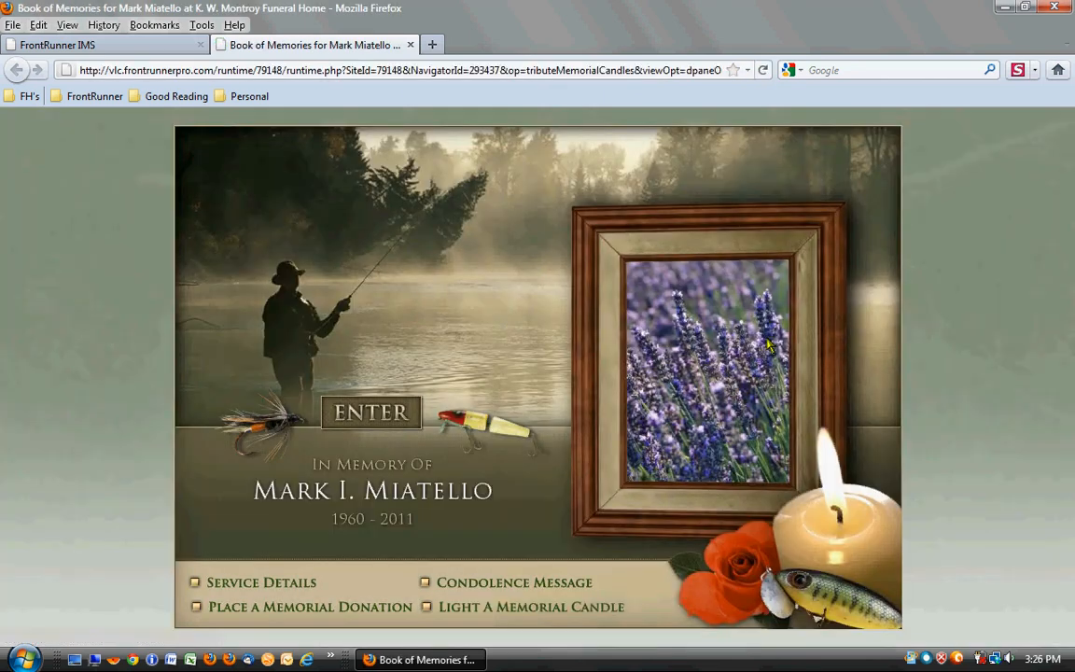
left_click(385, 418)
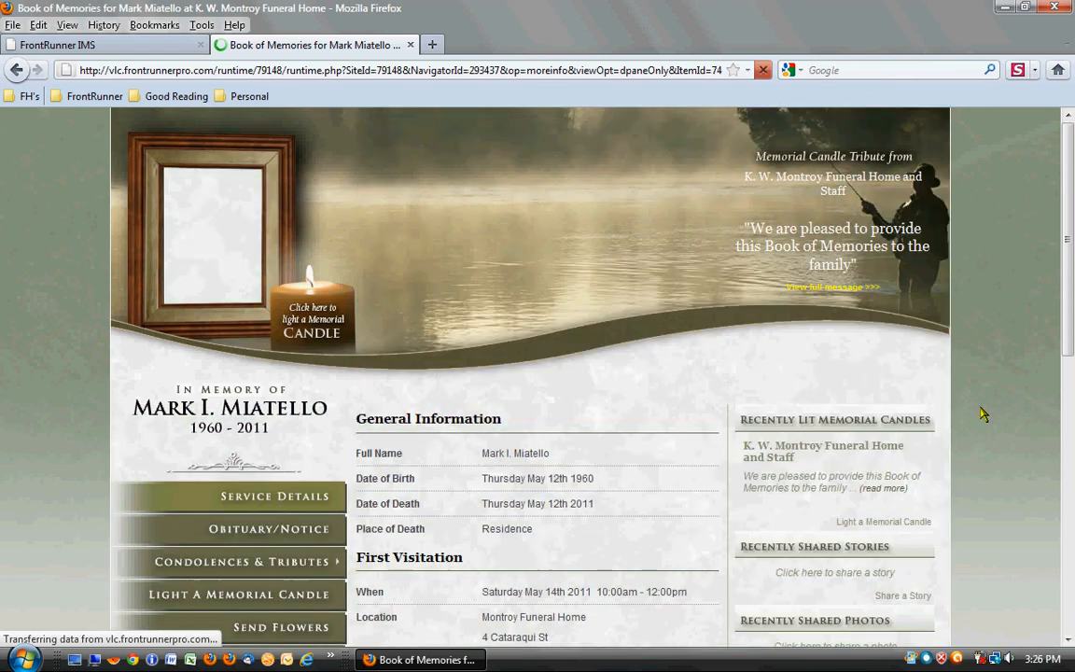
scroll(981, 414, "down", 4)
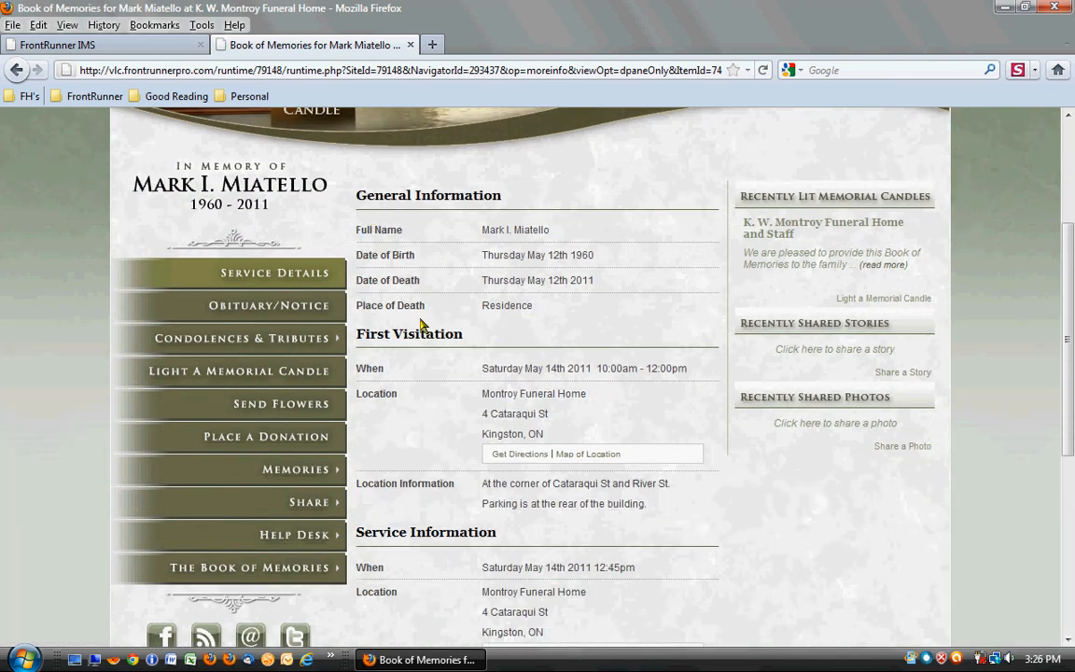
scroll(394, 424, "down", 2)
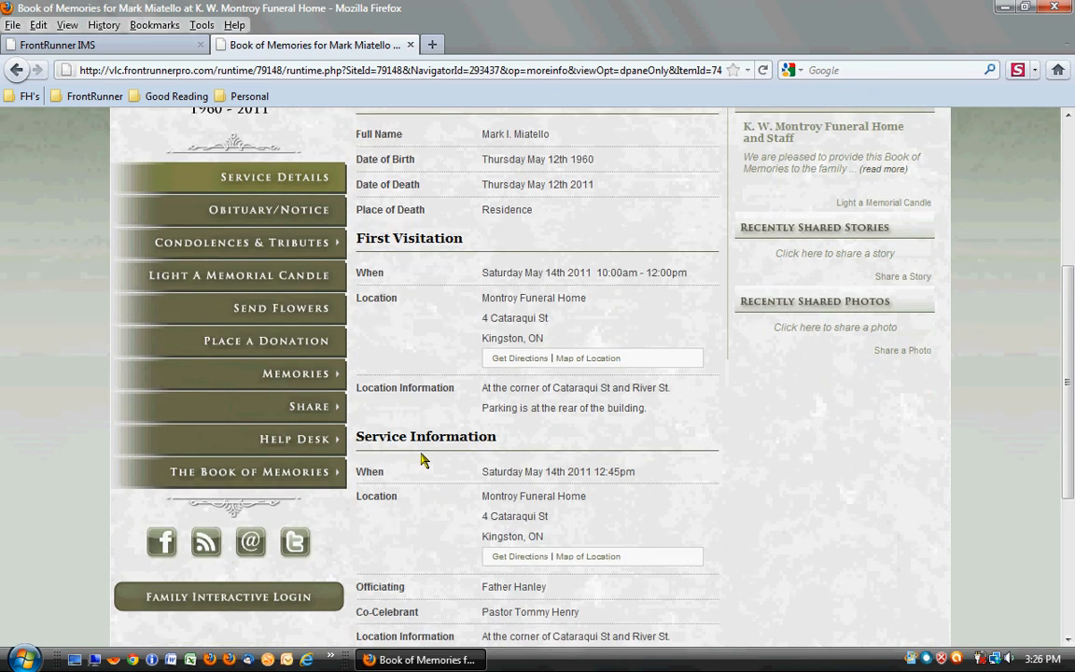
left_click(305, 217)
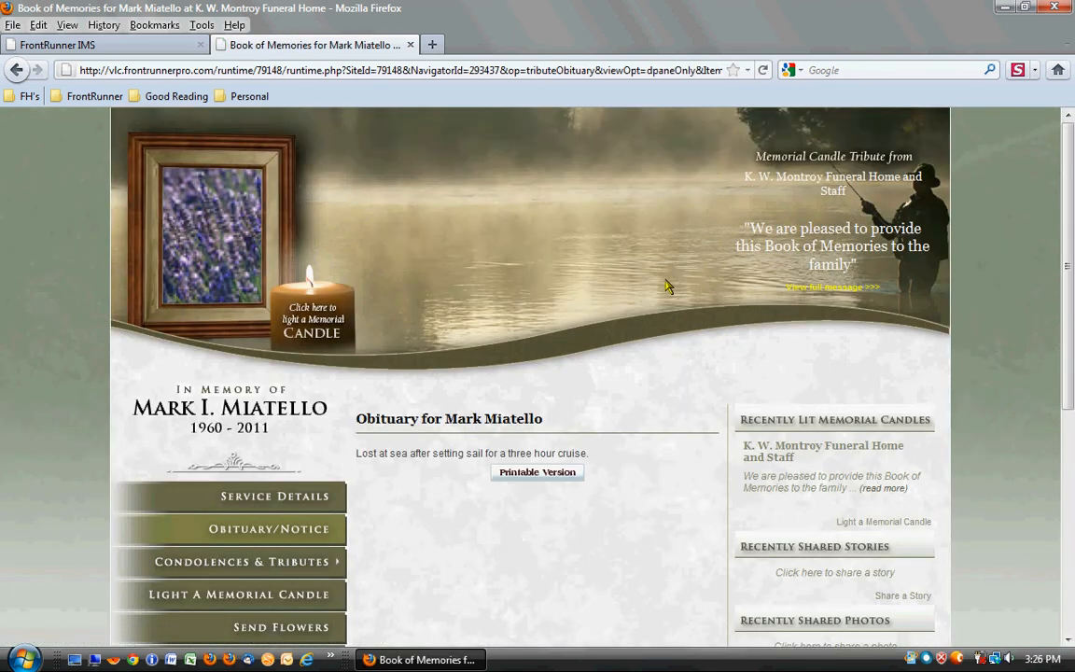
scroll(668, 286, "down", 3)
scroll(670, 286, "down", 2)
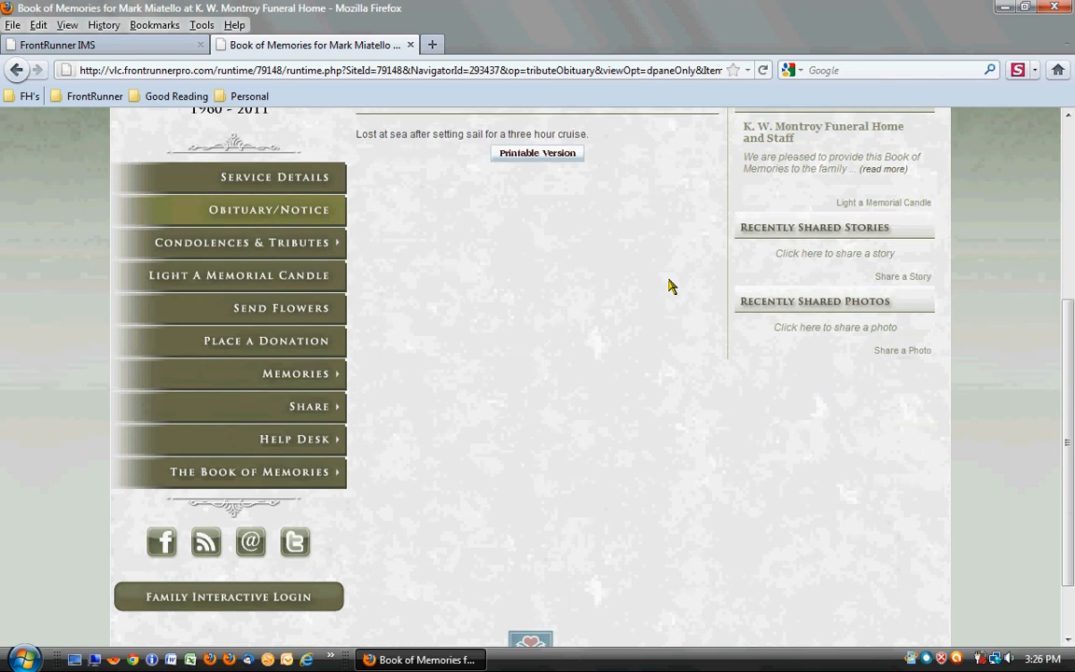
scroll(559, 306, "down", 2)
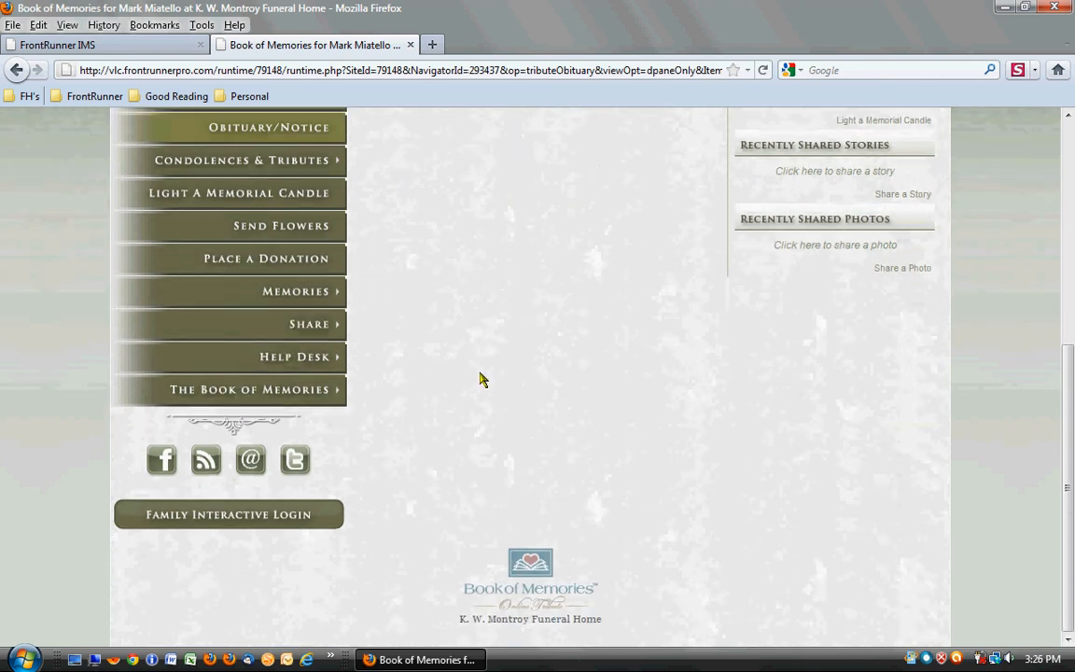
- Log in to Family Interactive with the family username and password without storing them, review the menu options, and log out
left_click(228, 527)
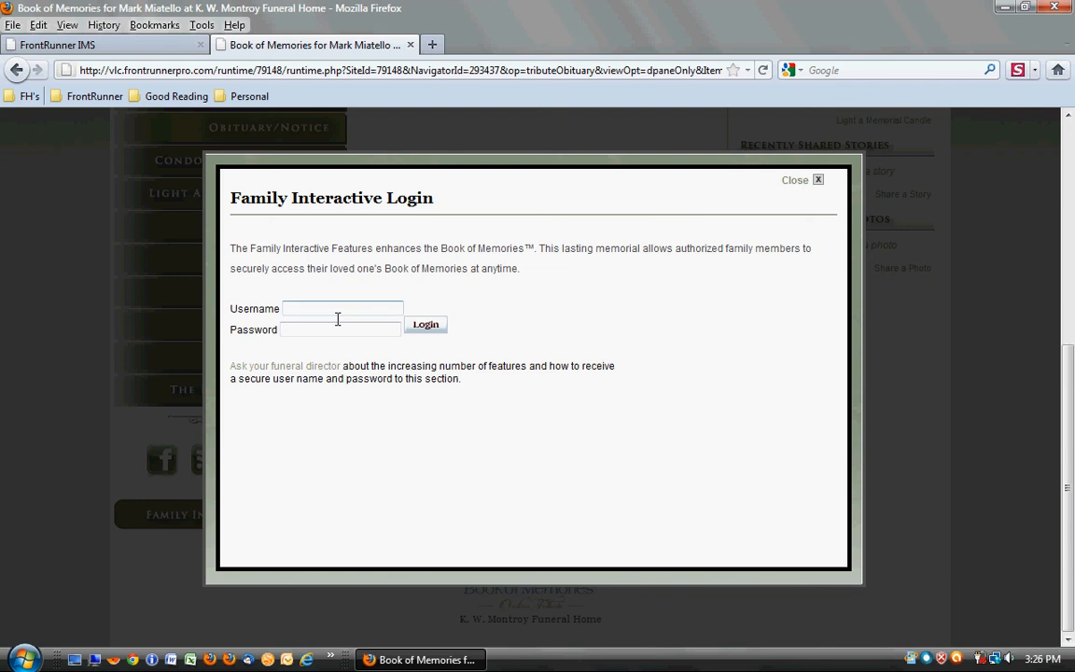
left_click(338, 319)
type("miatello")
key("Tab")
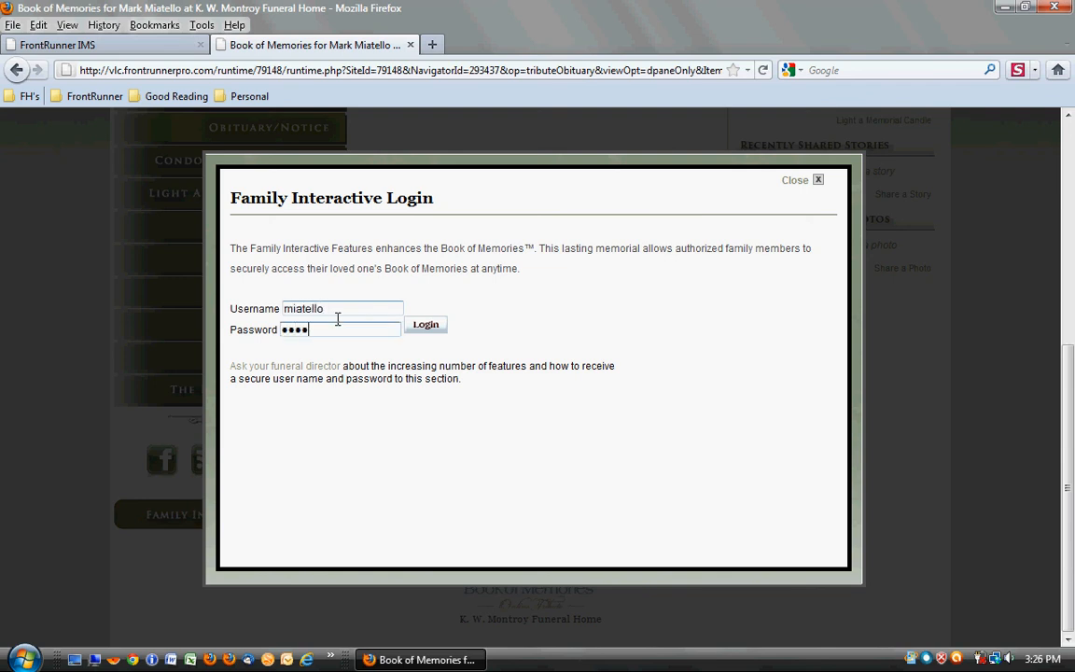
left_click(435, 328)
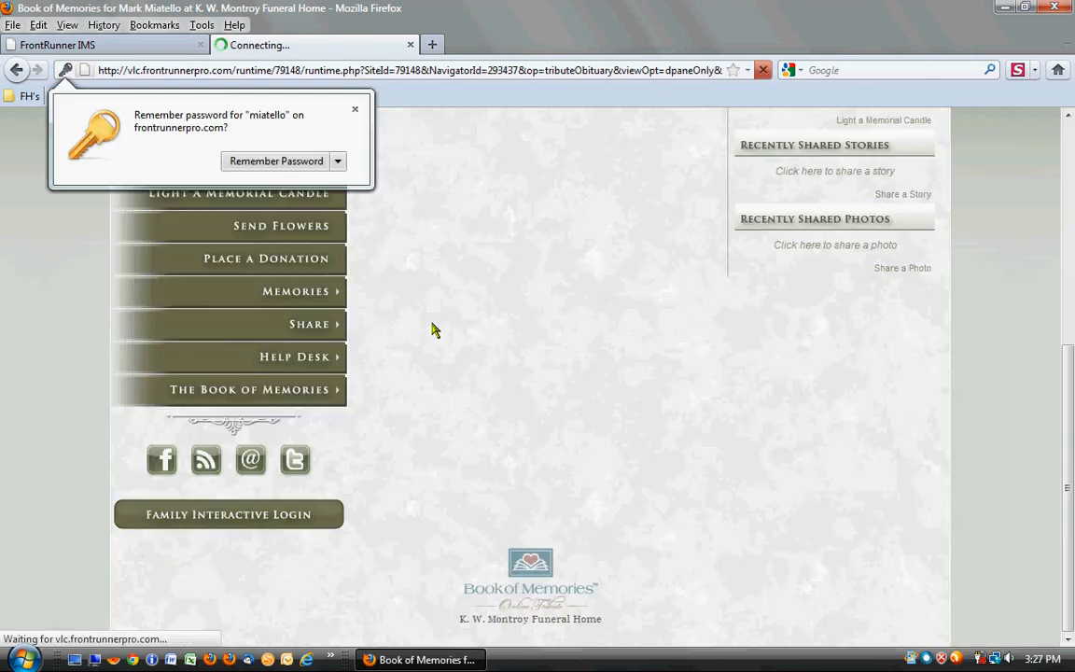
left_click(355, 110)
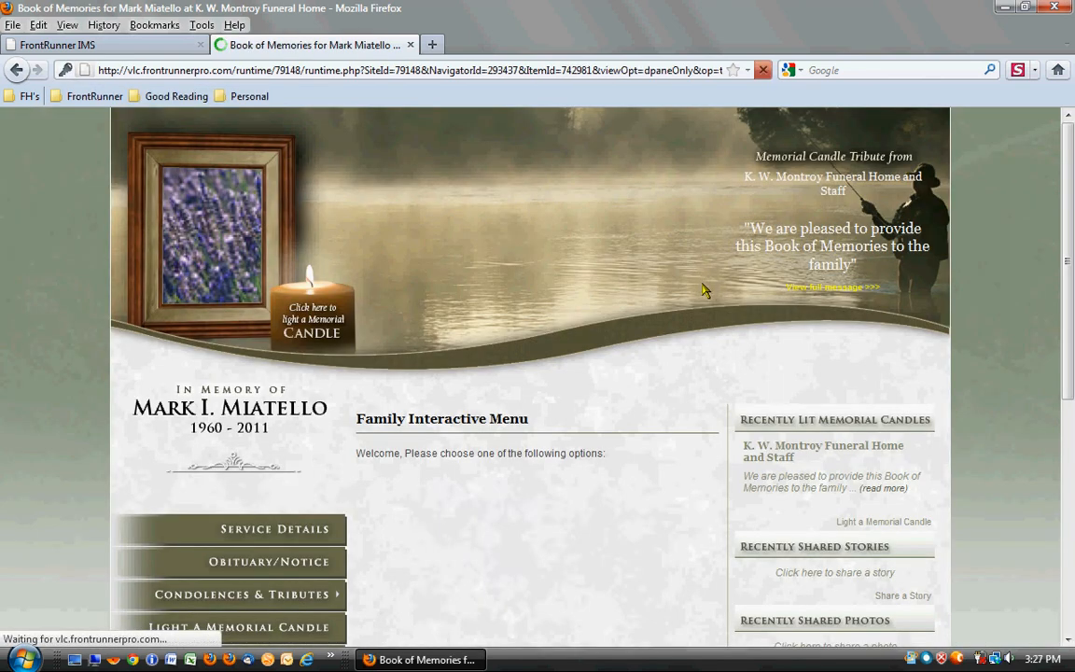
scroll(686, 359, "down", 3)
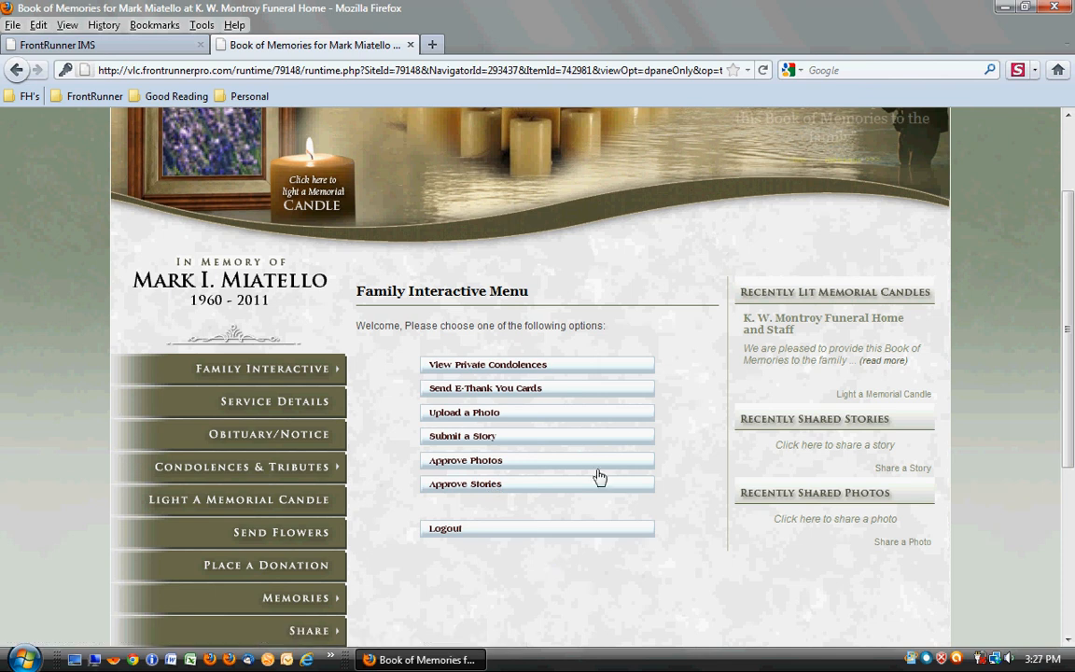
left_click(453, 541)
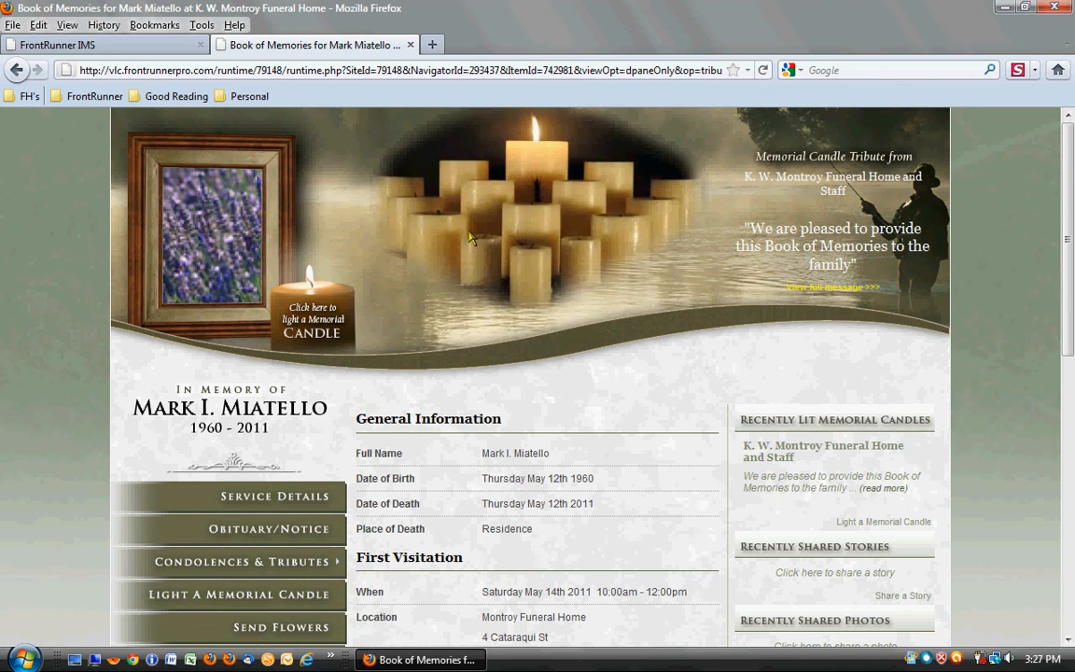
- Return to FrontRunner IMS and look through the record's Tributes section, including the page for modifying tributes
left_click(130, 49)
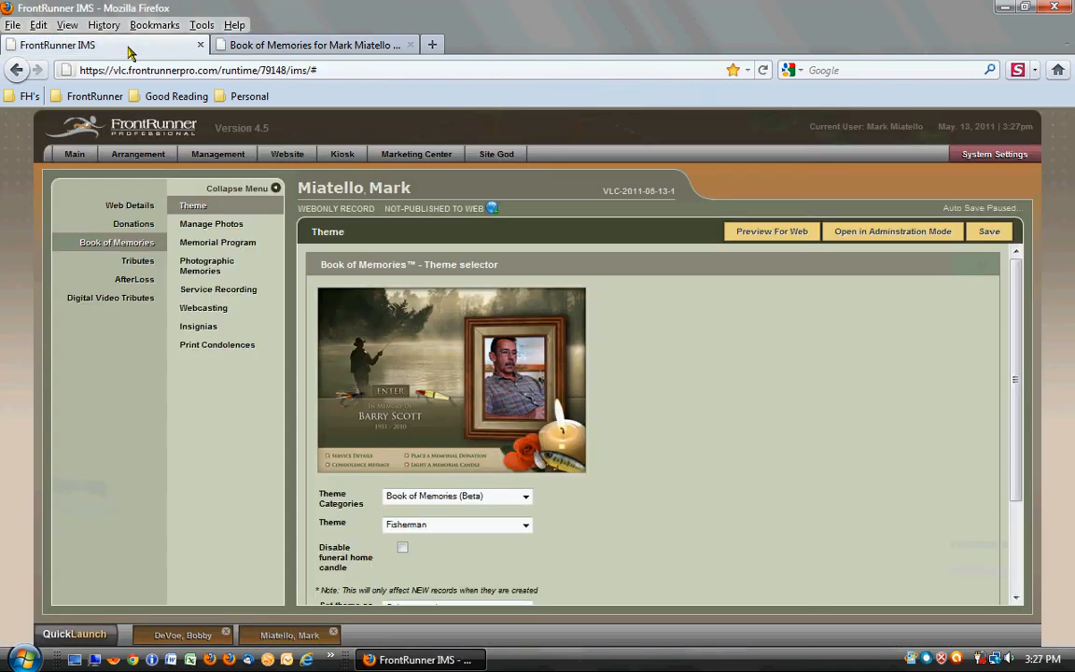
left_click(138, 261)
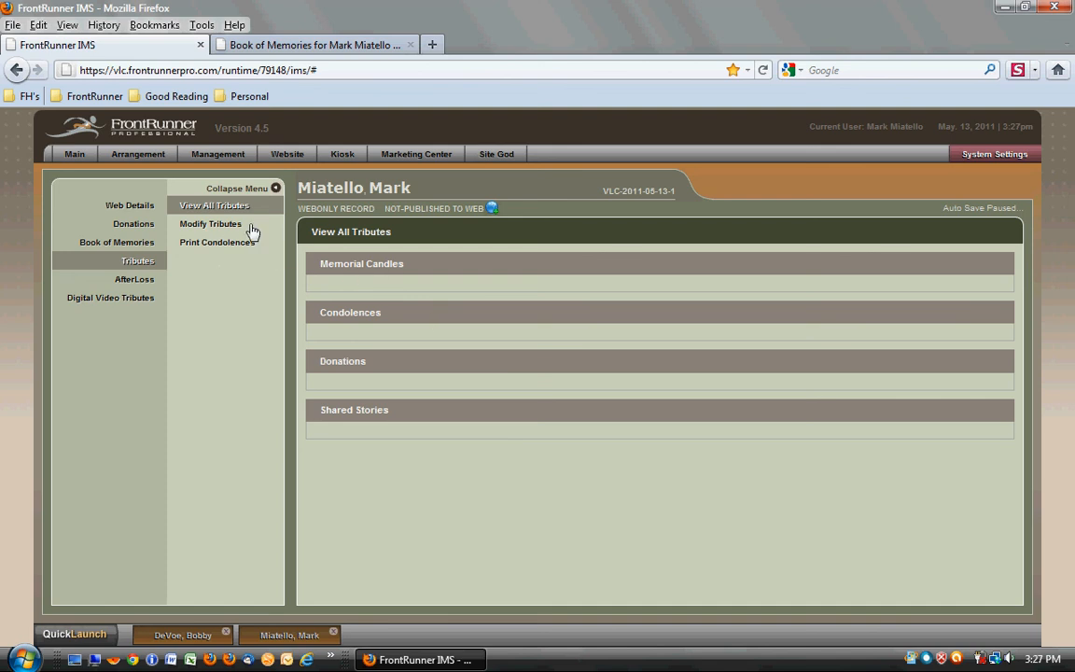
left_click(224, 230)
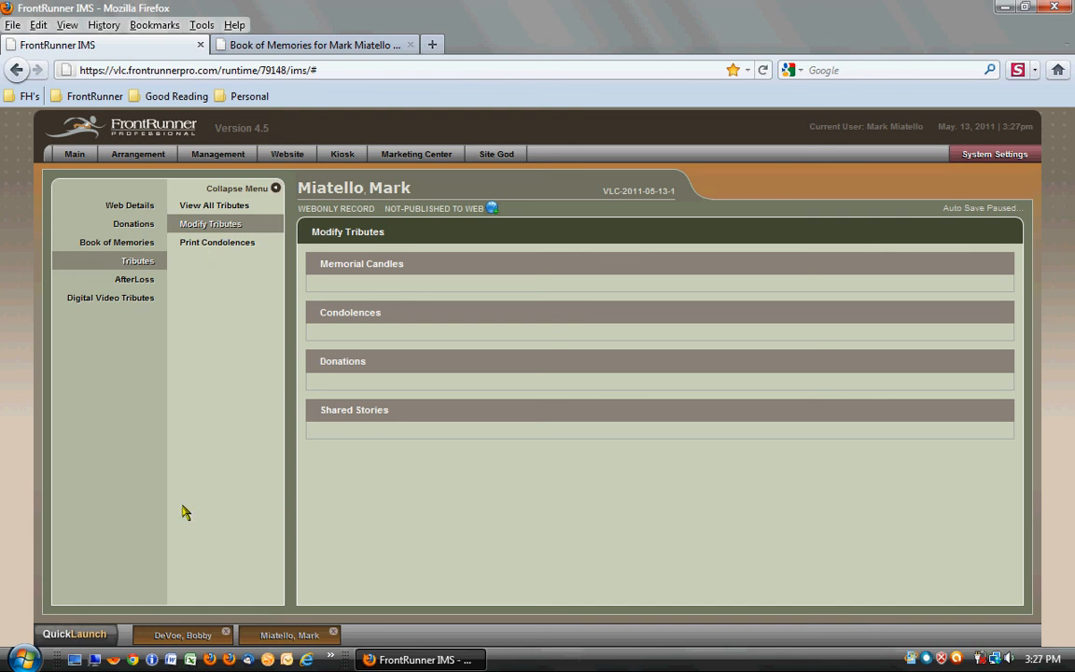
- Switch to the other open record, set Private Condolence to Yes for its first listed condolence, and save it
left_click(176, 637)
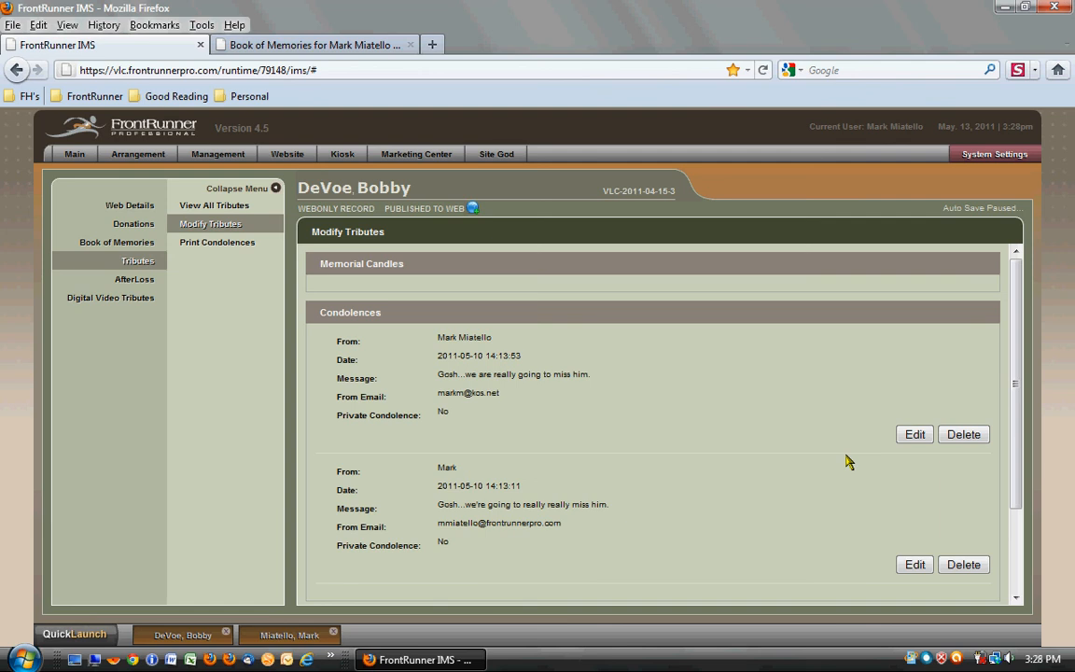
left_click(915, 434)
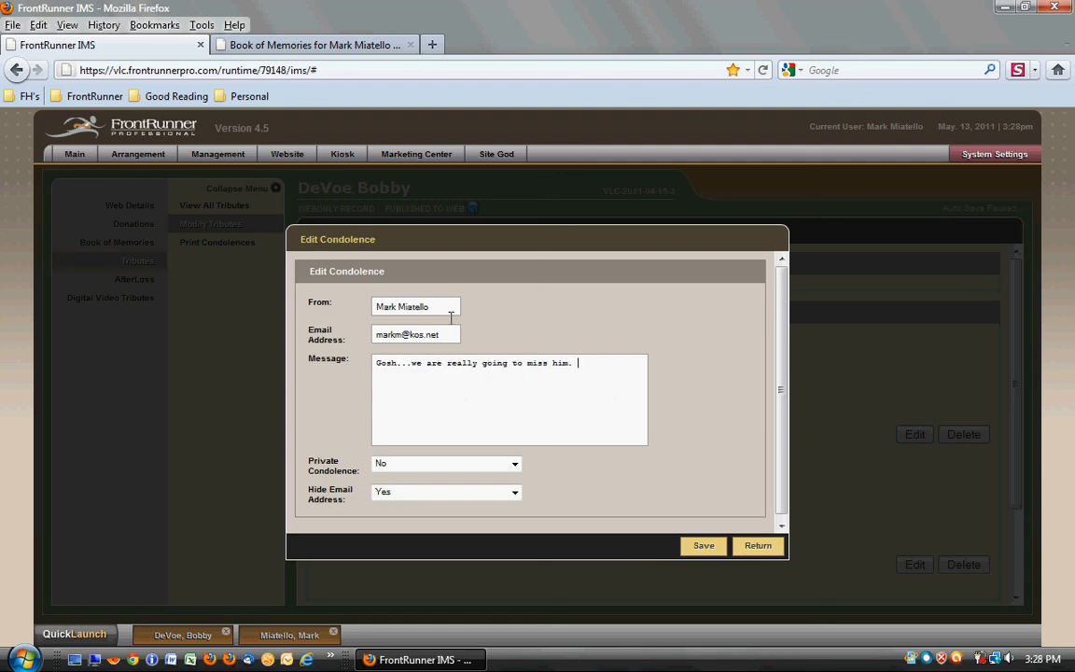
left_click(514, 465)
left_click(492, 489)
left_click(709, 549)
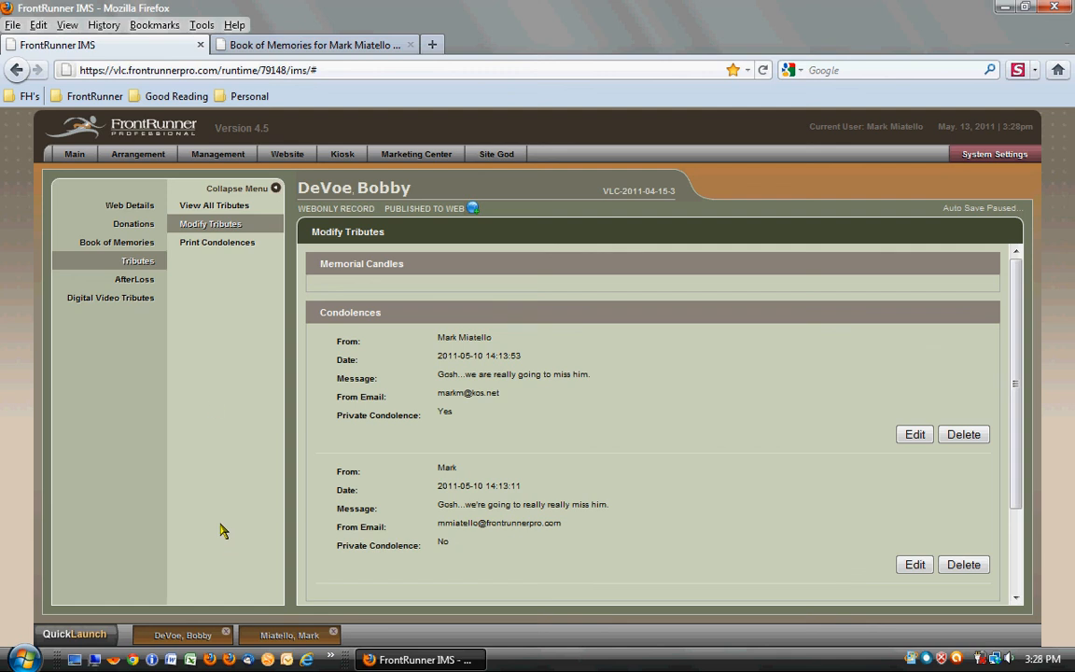
- Add F22.jpg from the Pics folder in Documents to the upload queue for the record's Book of Memories photos
left_click(141, 246)
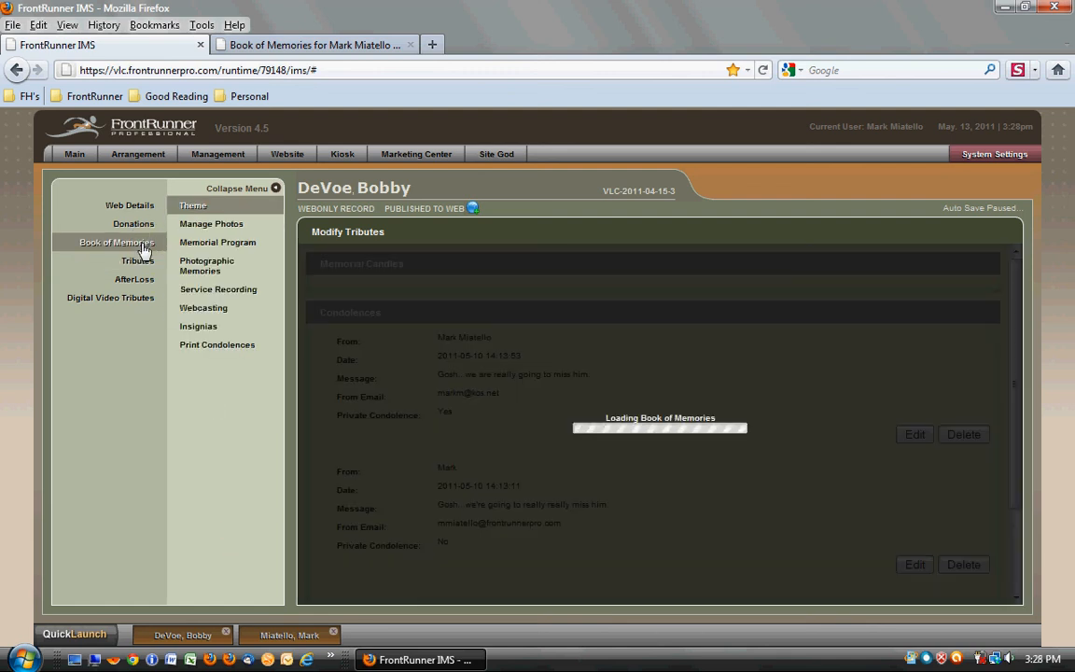
left_click(220, 234)
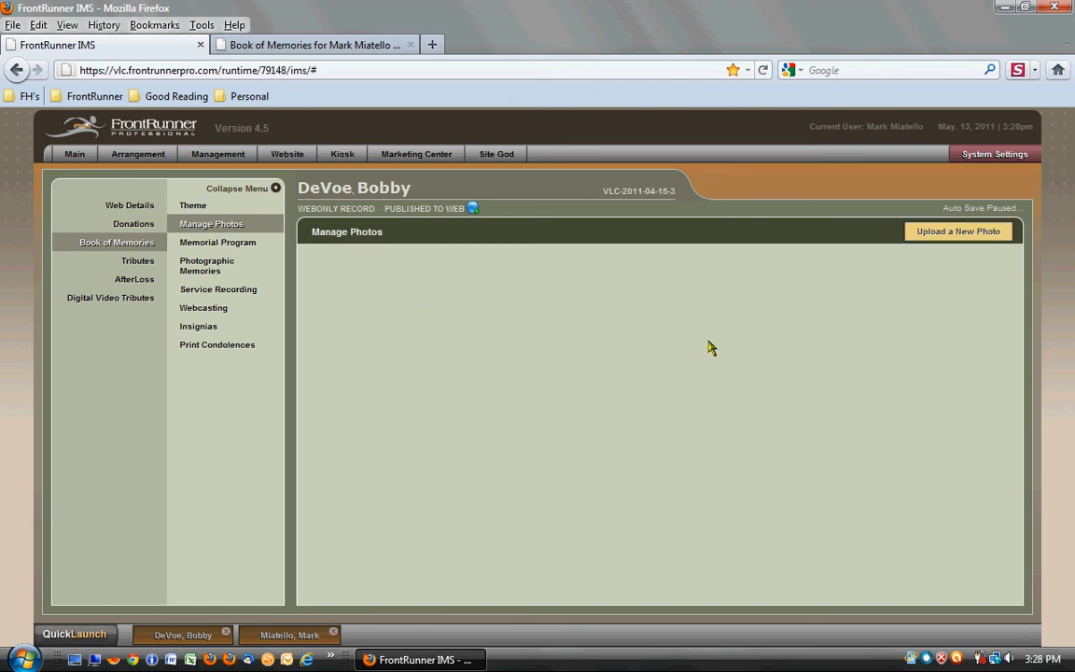
left_click(966, 240)
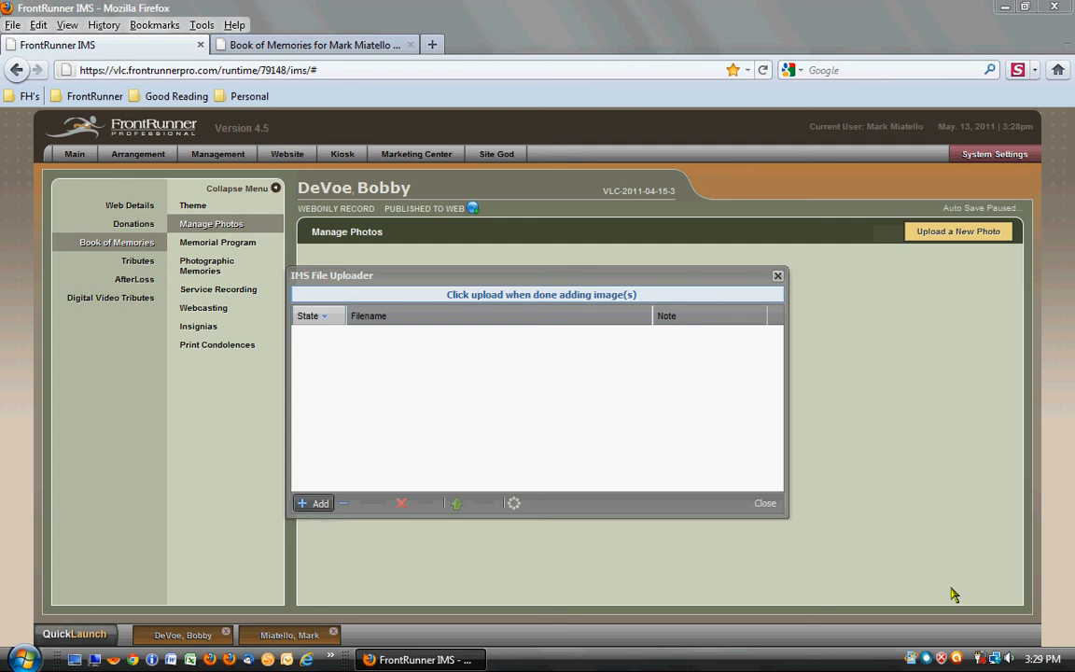
left_click(318, 511)
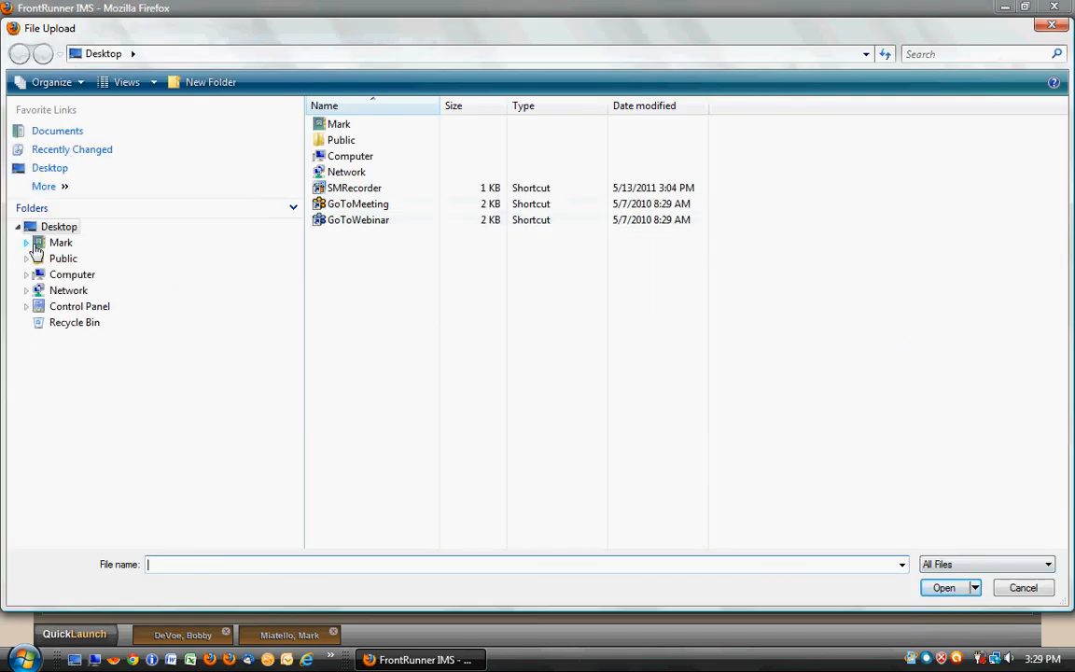
left_click(27, 242)
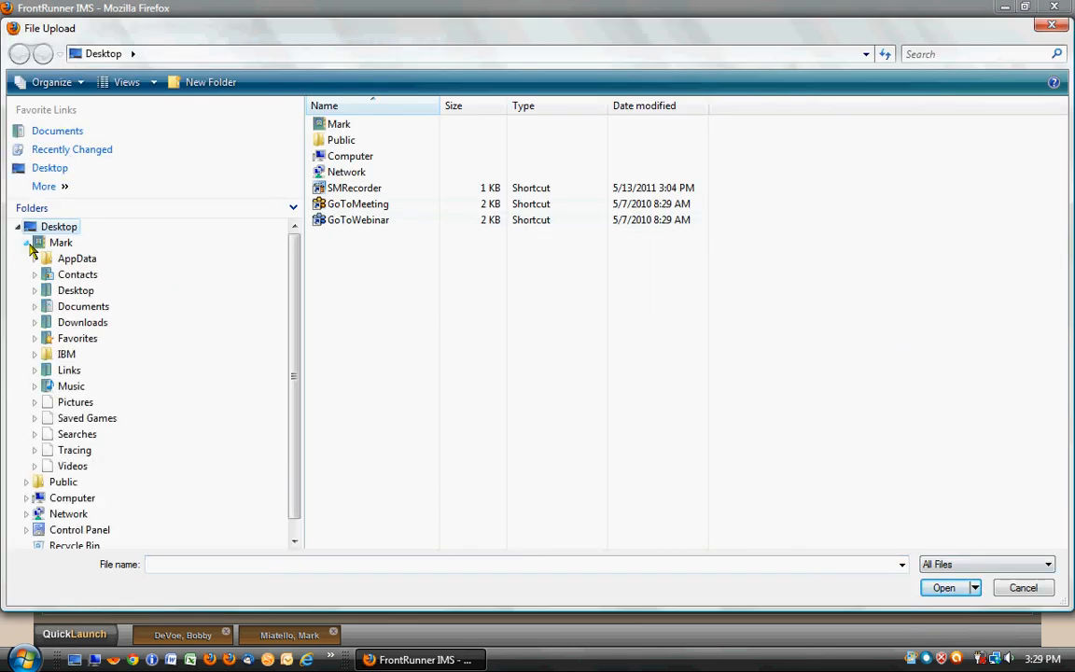
left_click(75, 311)
left_click(35, 308)
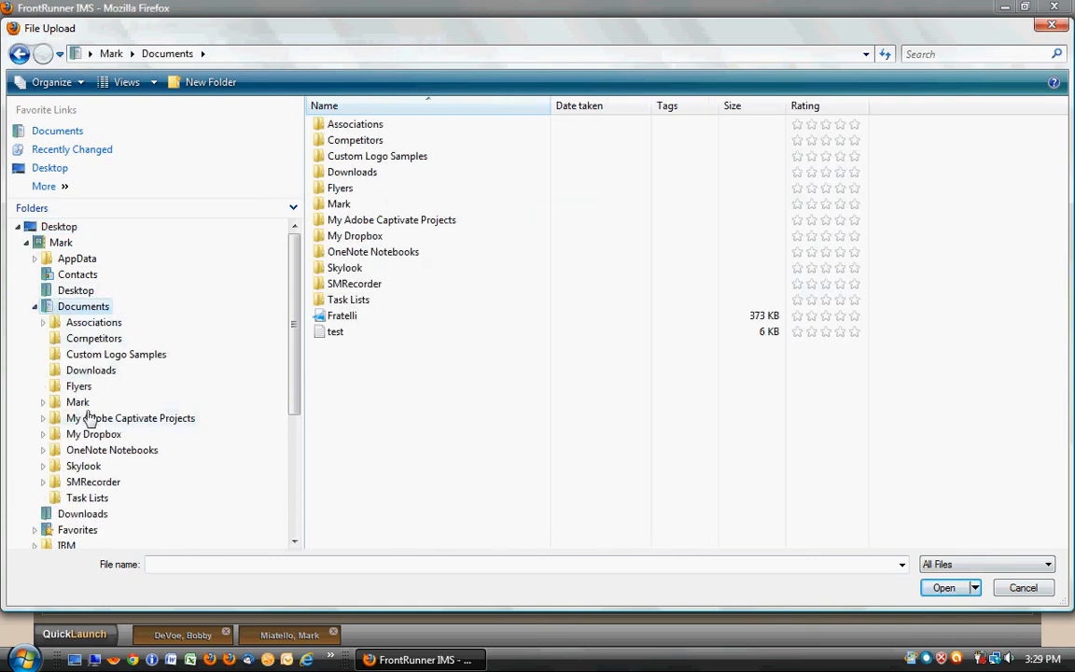
left_click(80, 403)
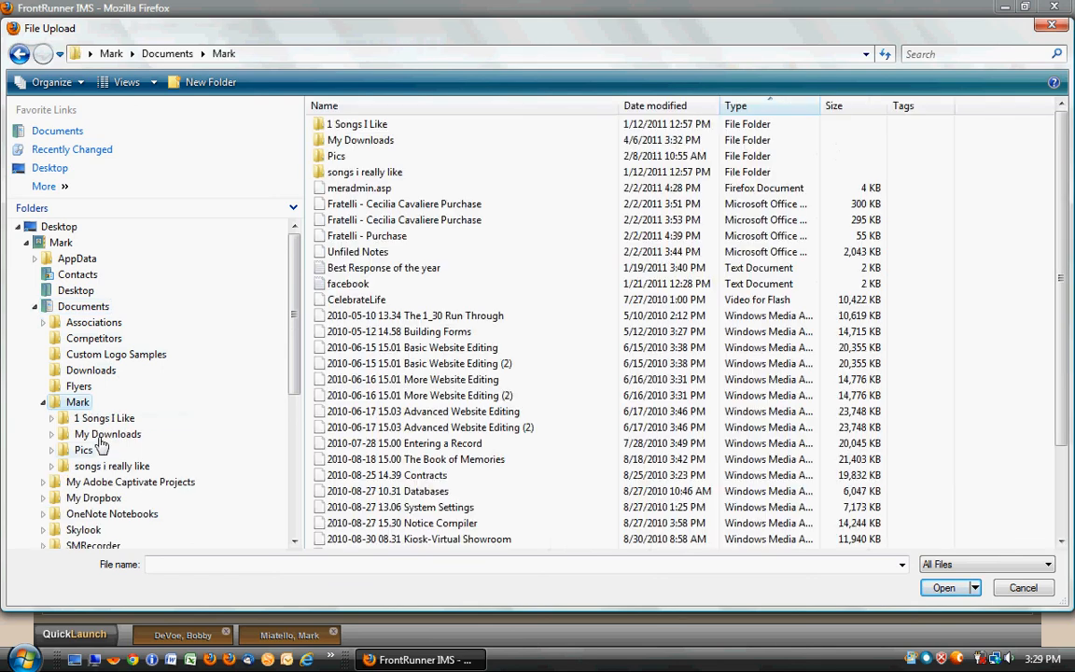
left_click(86, 450)
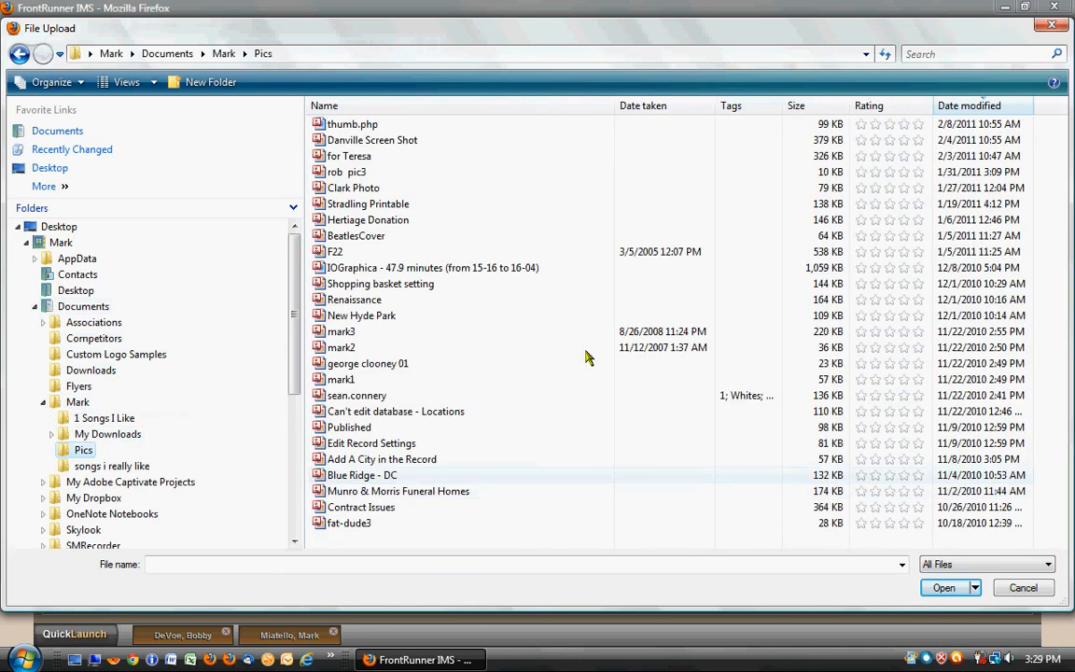
double_click(337, 252)
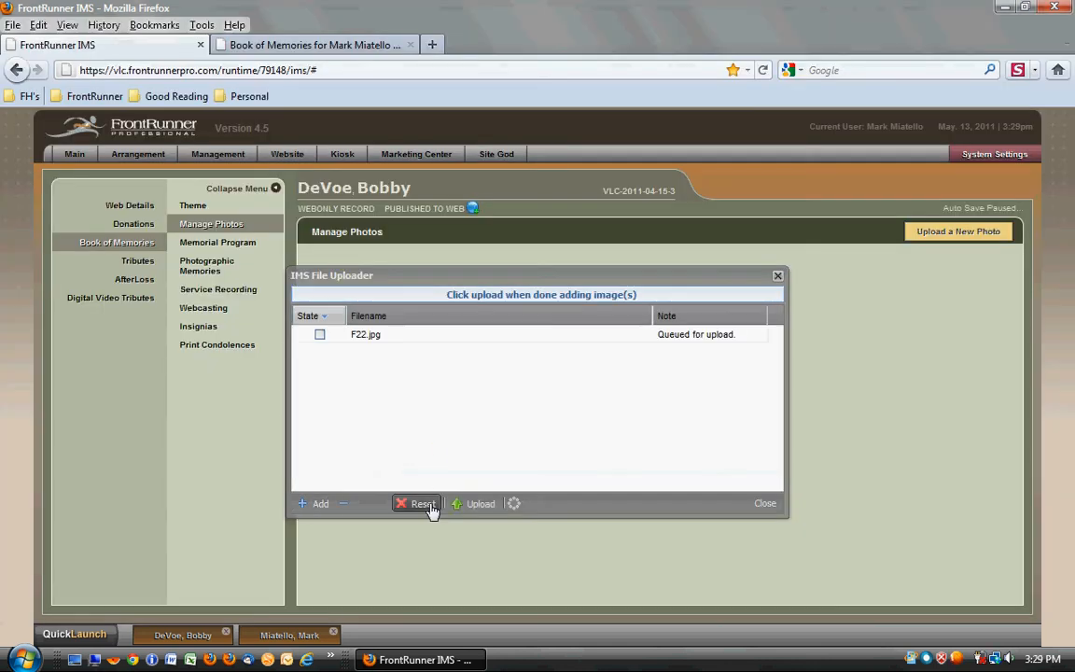
- Upload the queued F22.jpg, close the uploader, and set the photo as primary
left_click(472, 512)
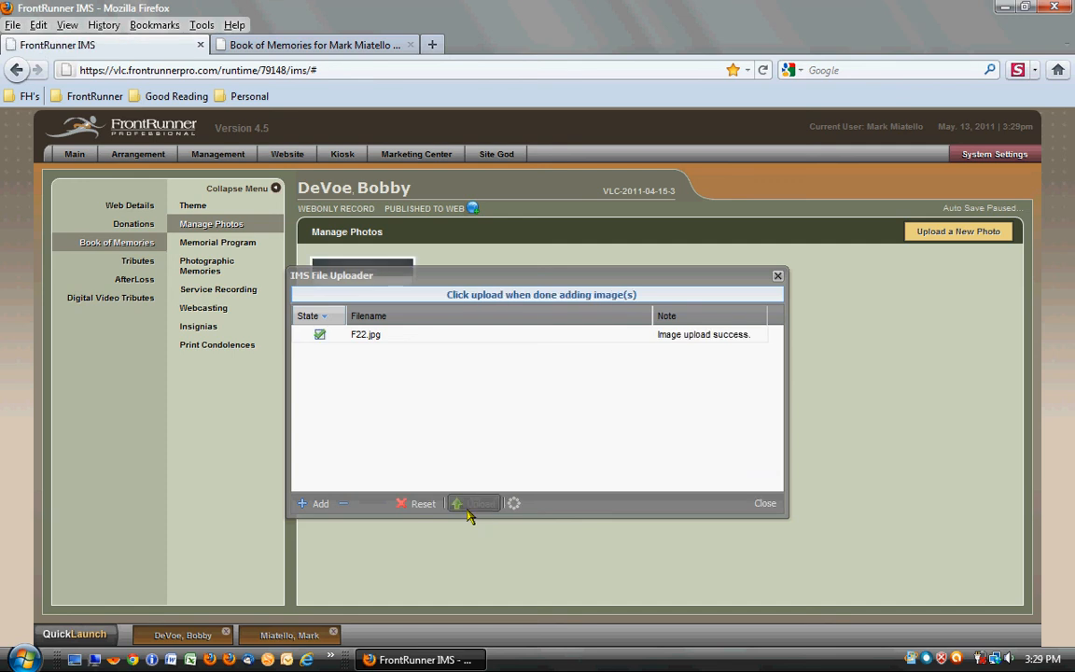
left_click(767, 504)
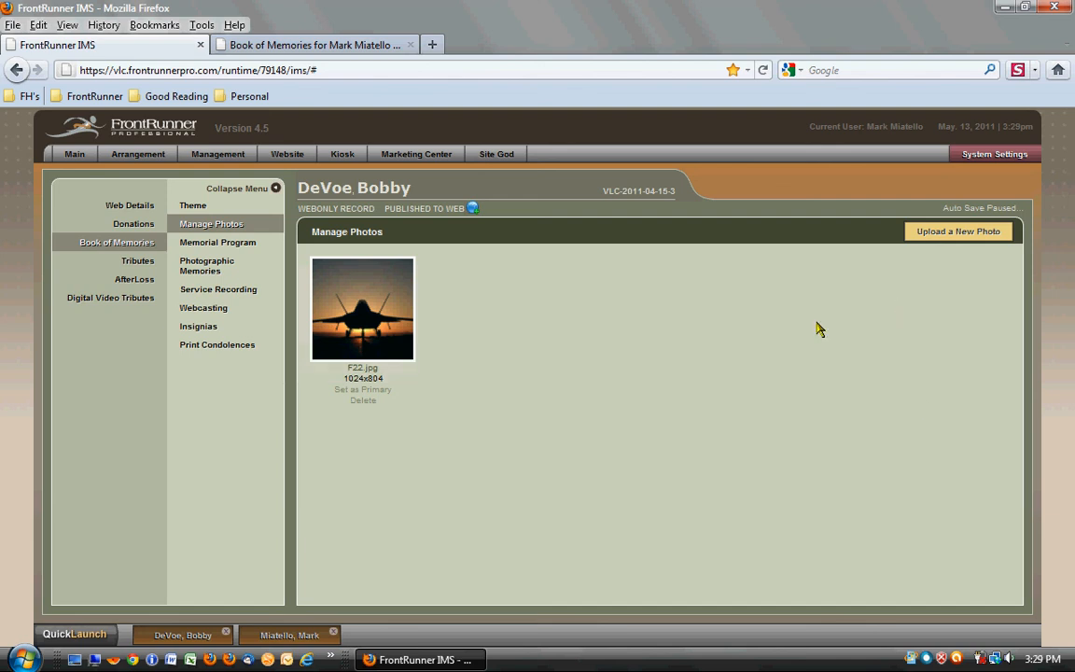
left_click(360, 391)
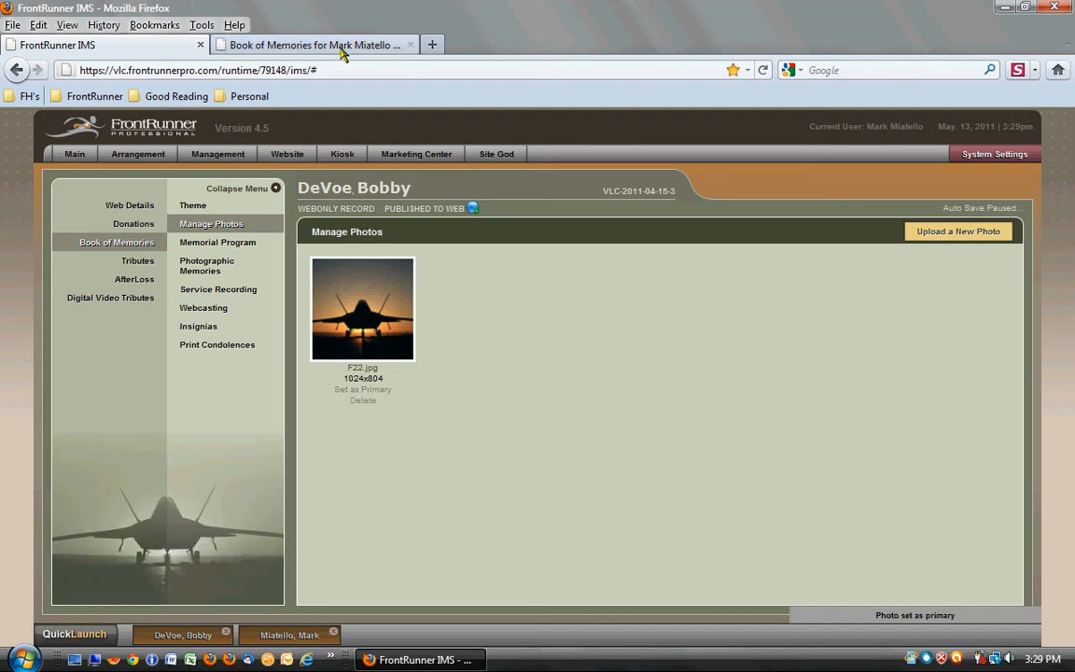
- Go back through the earlier record's Book of Memories preview and close that preview
left_click(341, 48)
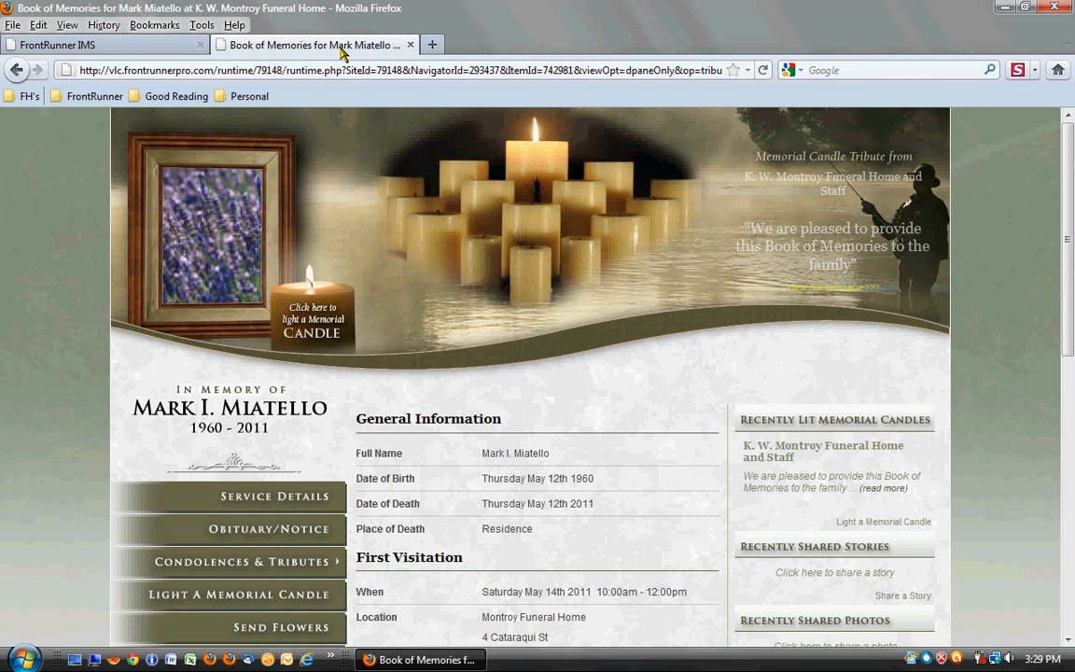
left_click(18, 71)
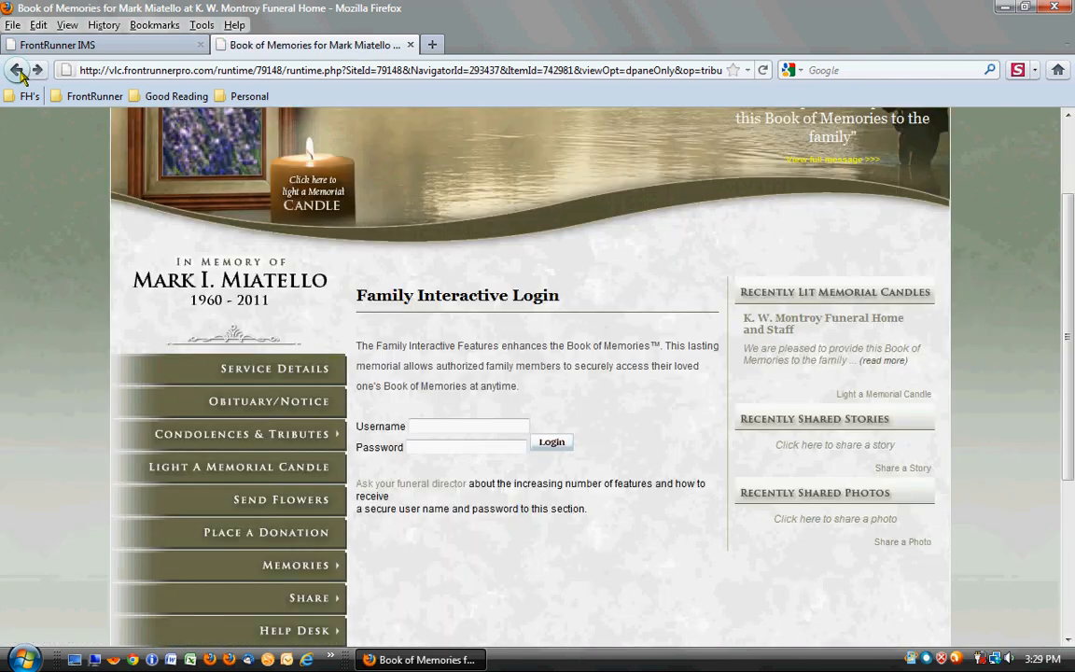
left_click(21, 74)
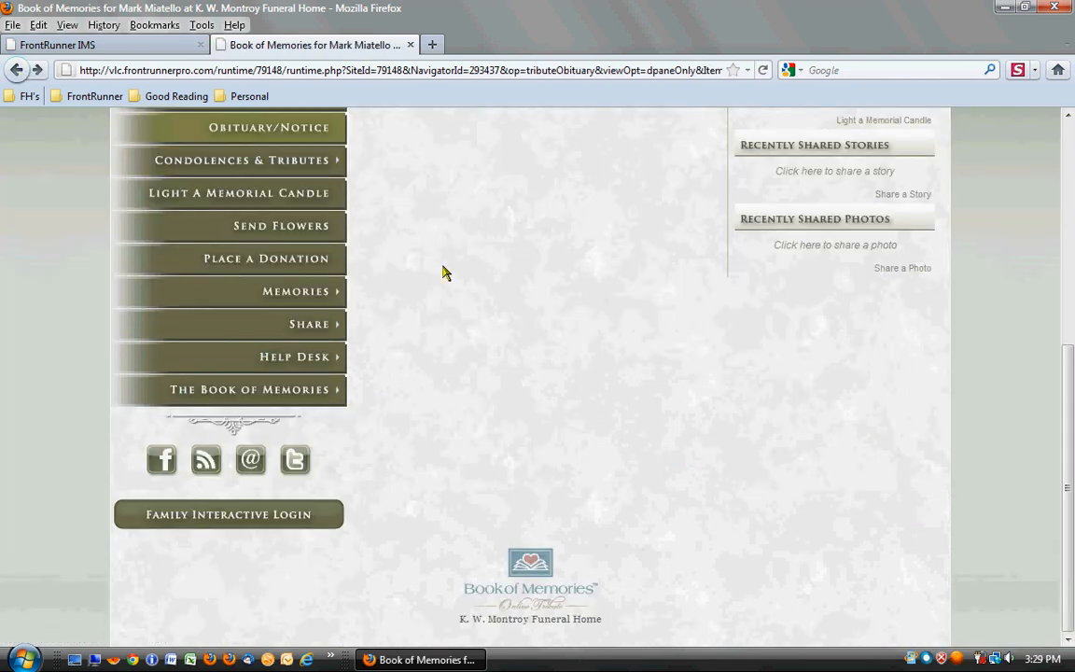
scroll(444, 272, "up", 2)
left_click(411, 45)
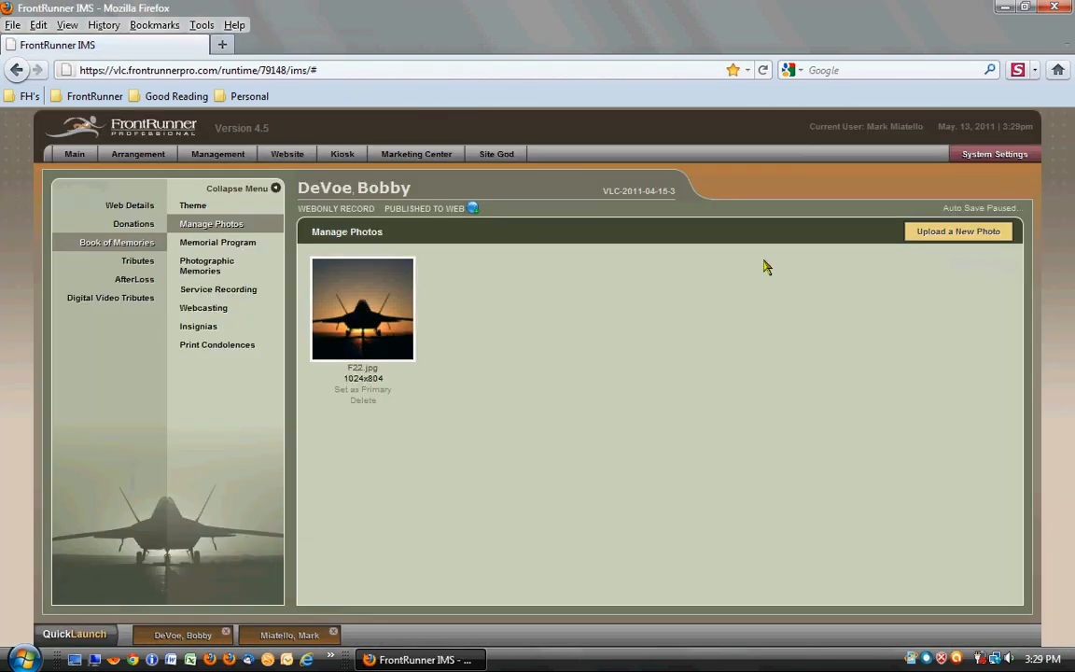
- Preview the current record's Book of Memories for the web from its Theme page, enter it, and examine the obituary page
left_click(211, 208)
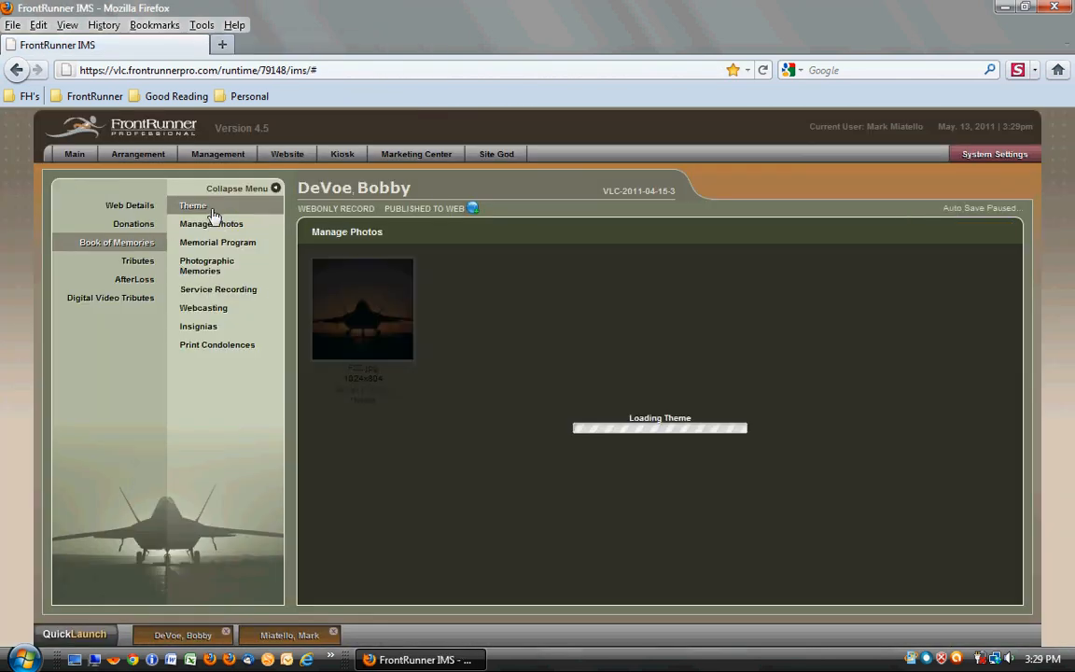
left_click(762, 234)
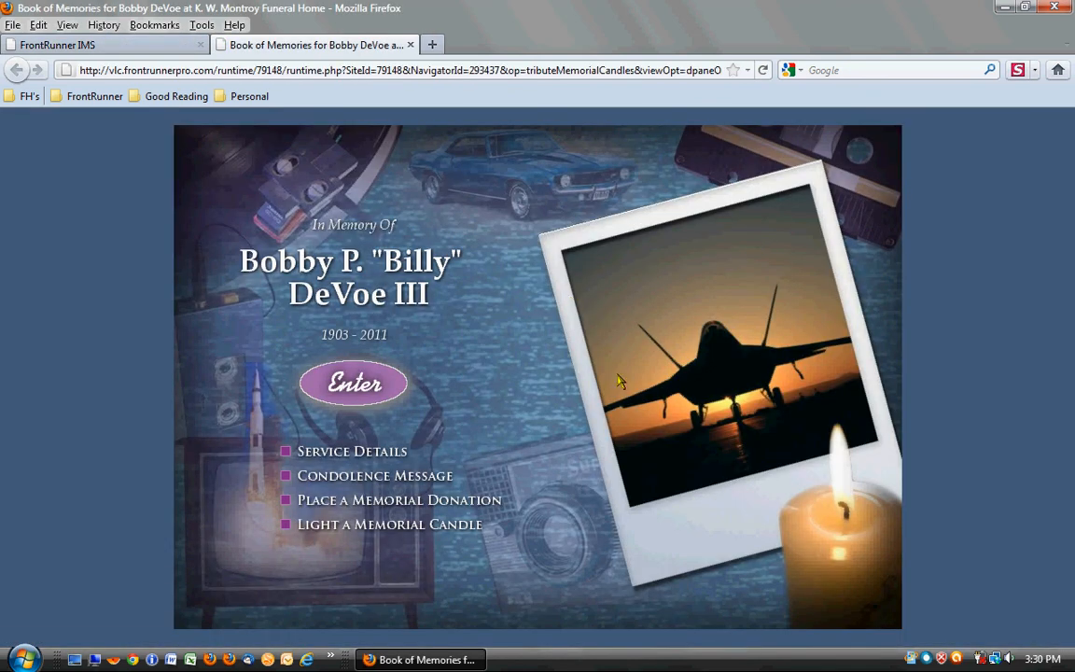
left_click(346, 387)
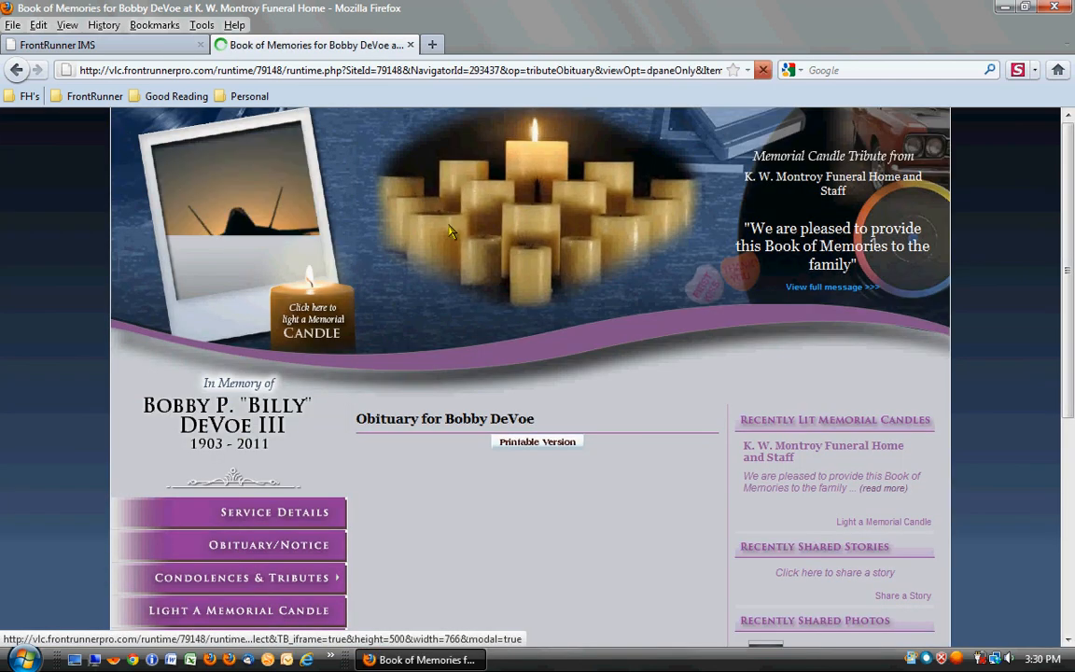
scroll(810, 494, "down", 3)
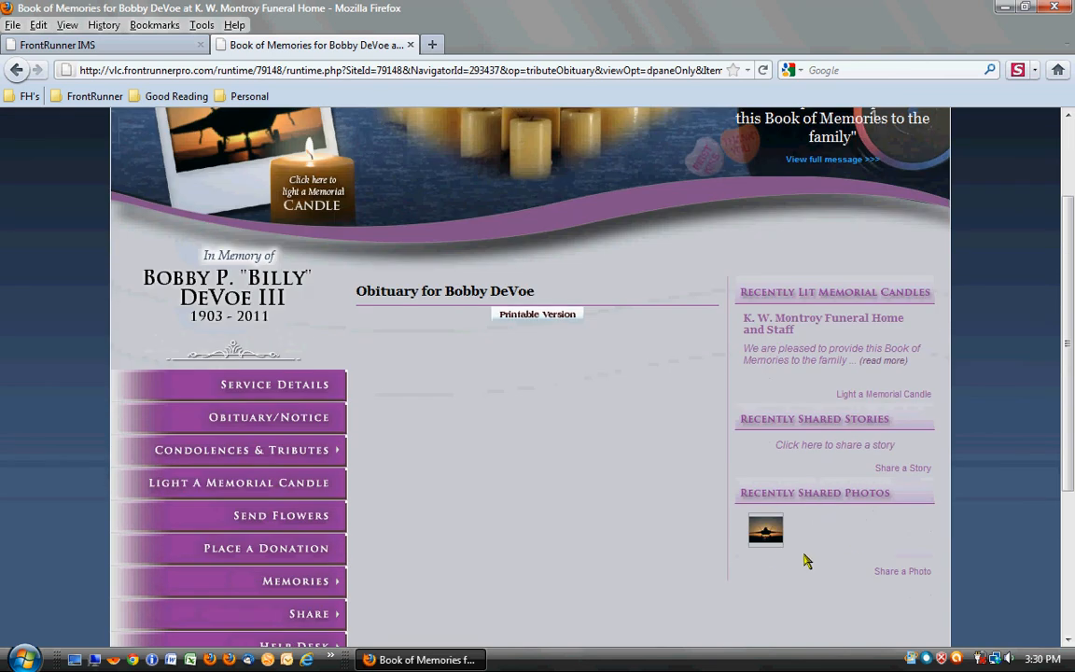
- Return to FrontRunner IMS and open the Support Request page of the Help Desk
left_click(169, 47)
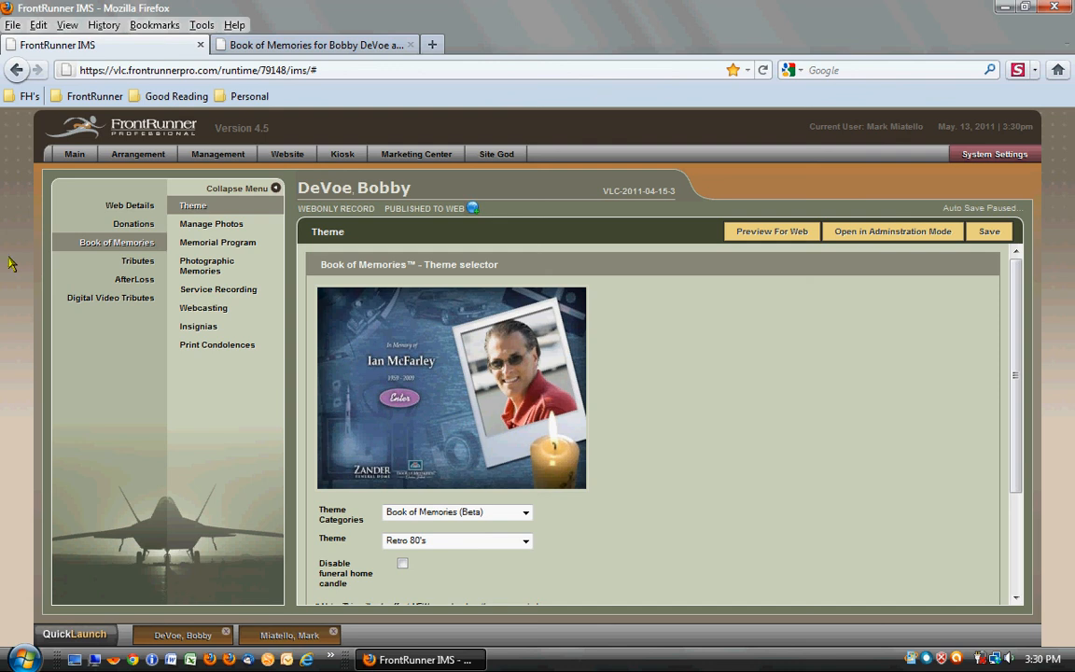
left_click(97, 637)
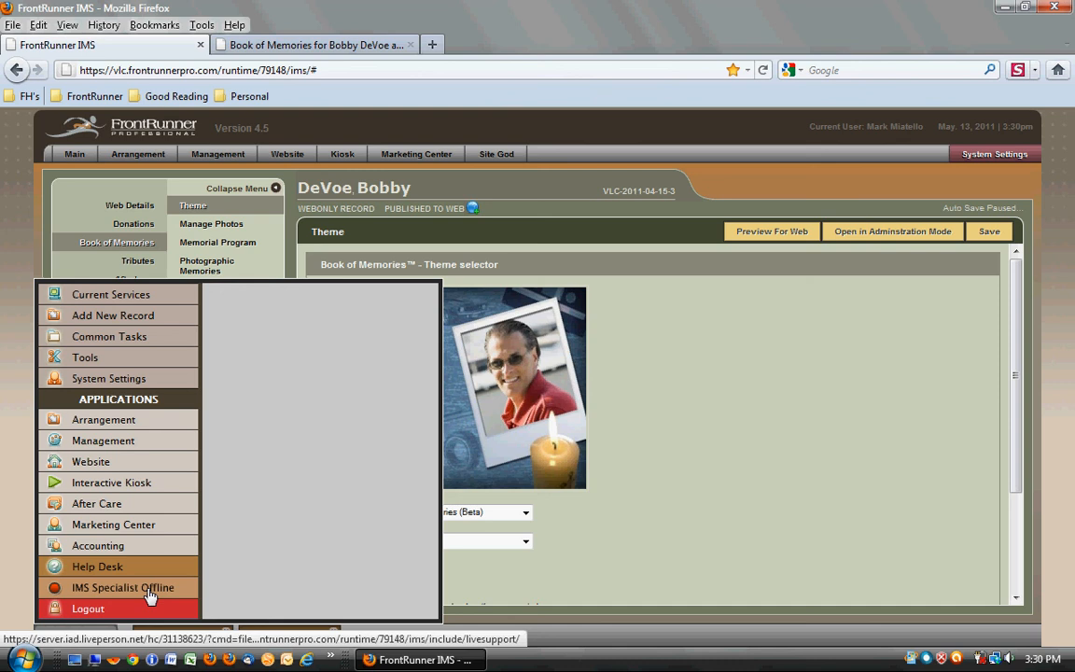
left_click(105, 570)
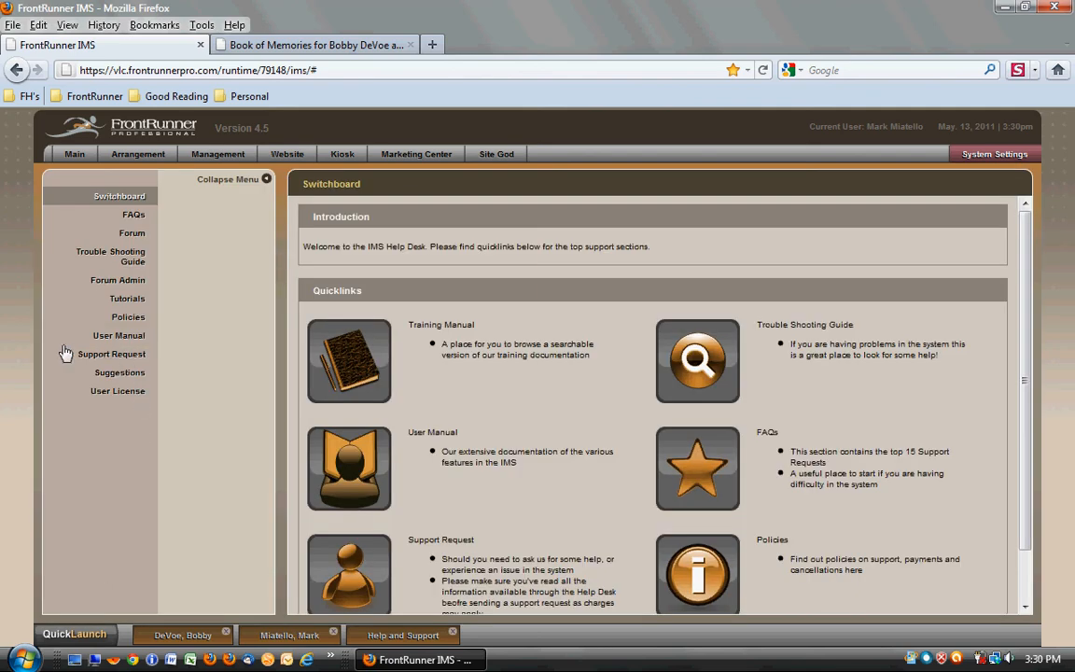
left_click(131, 360)
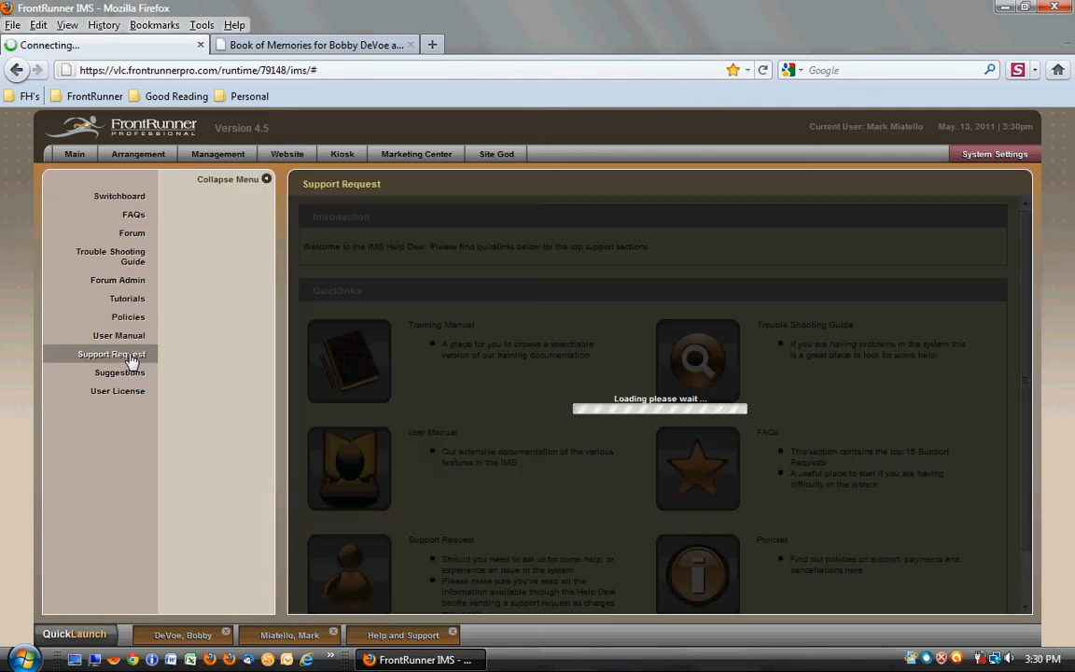